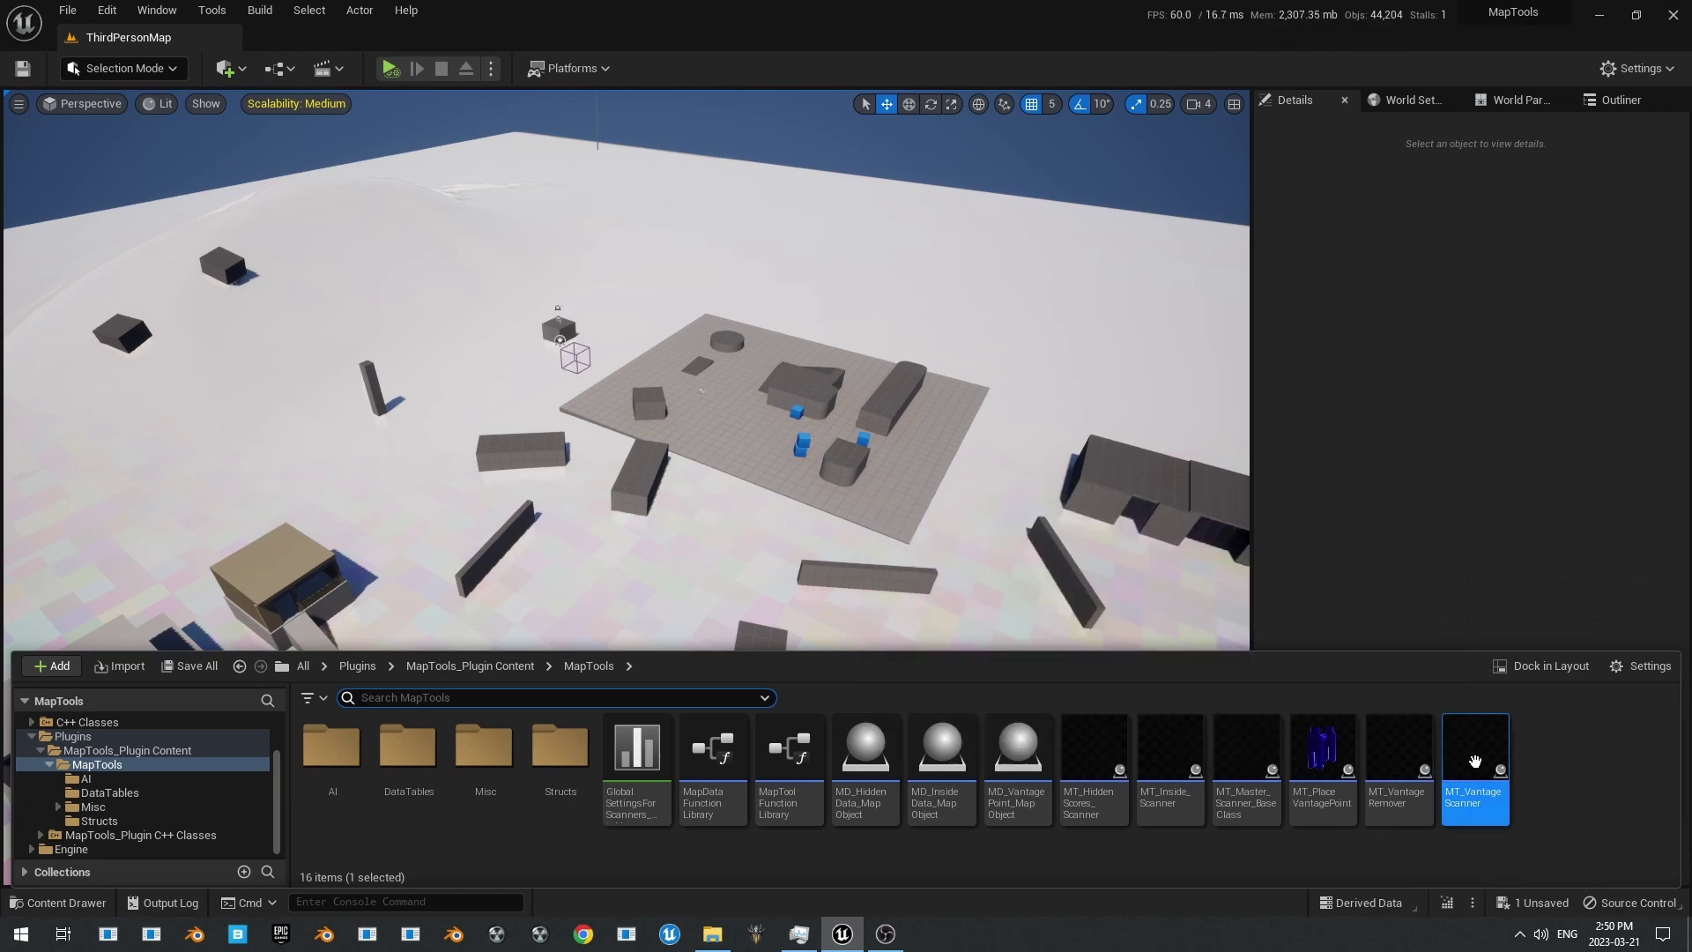
Step: Place an MT_VantageScanner actor in the level beside the grey platform, at about X -1015, Y 1770, Z -10
mouse_move(1481, 759)
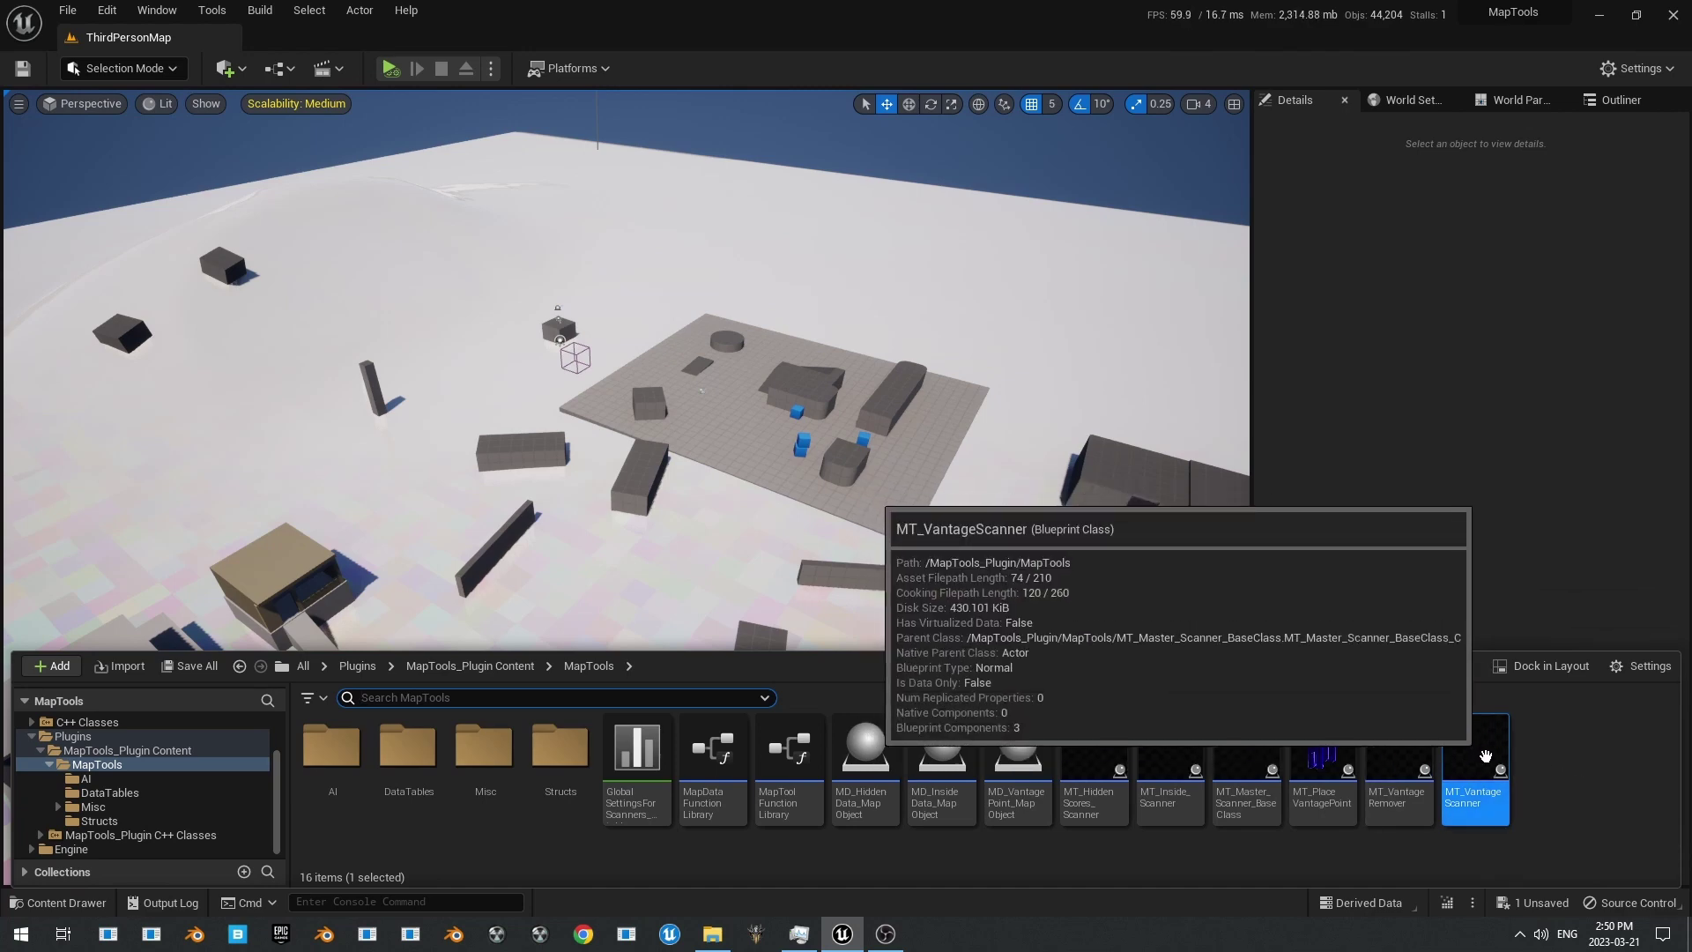
left_click_drag(1487, 756, 653, 522)
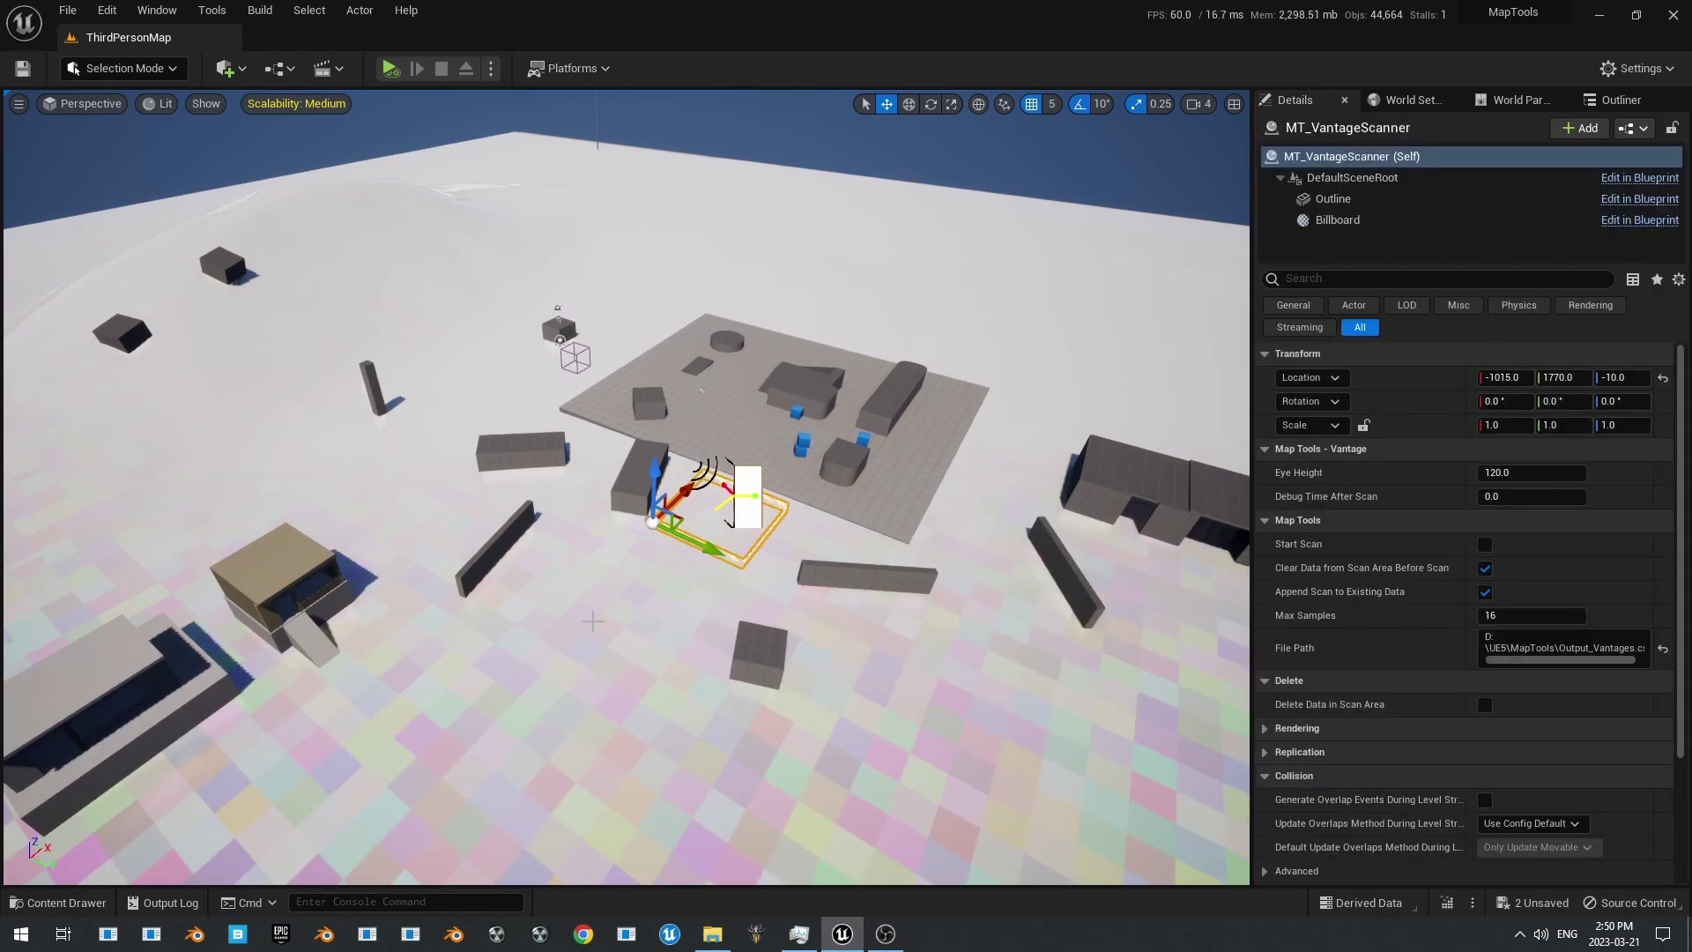
right_click_drag(593, 621, 611, 577)
key("w")
key("s")
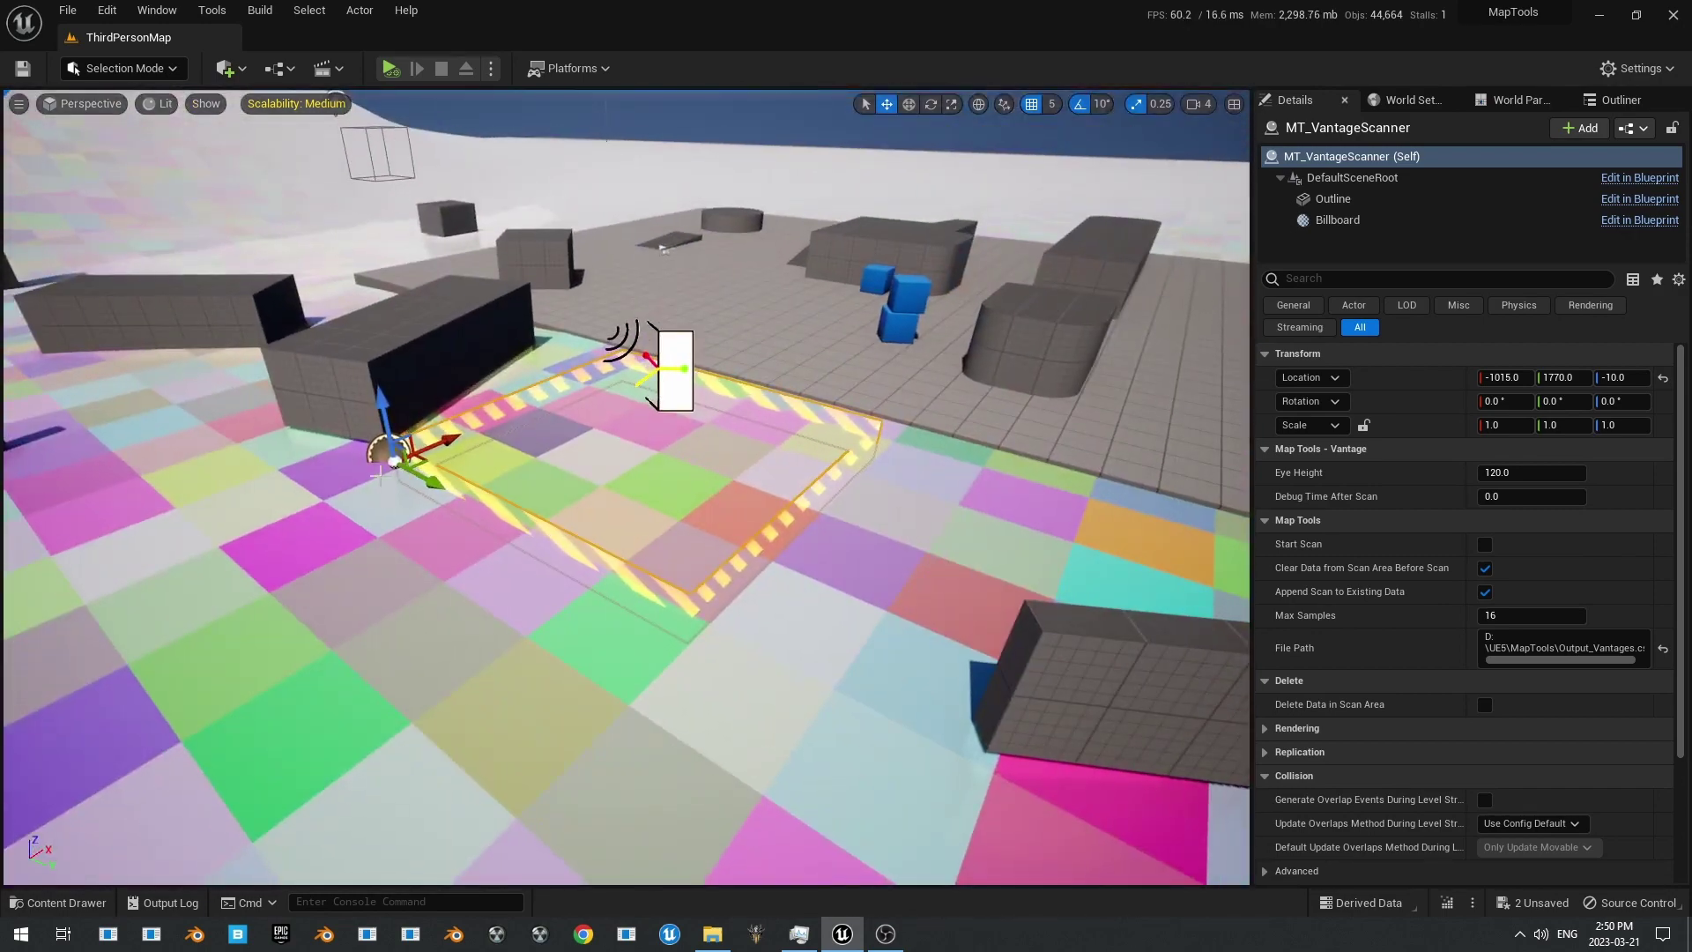
Step: Enlarge the vantage scanner's area by raising Max Samples to 103
right_click_drag(418, 481, 401, 451)
key("s")
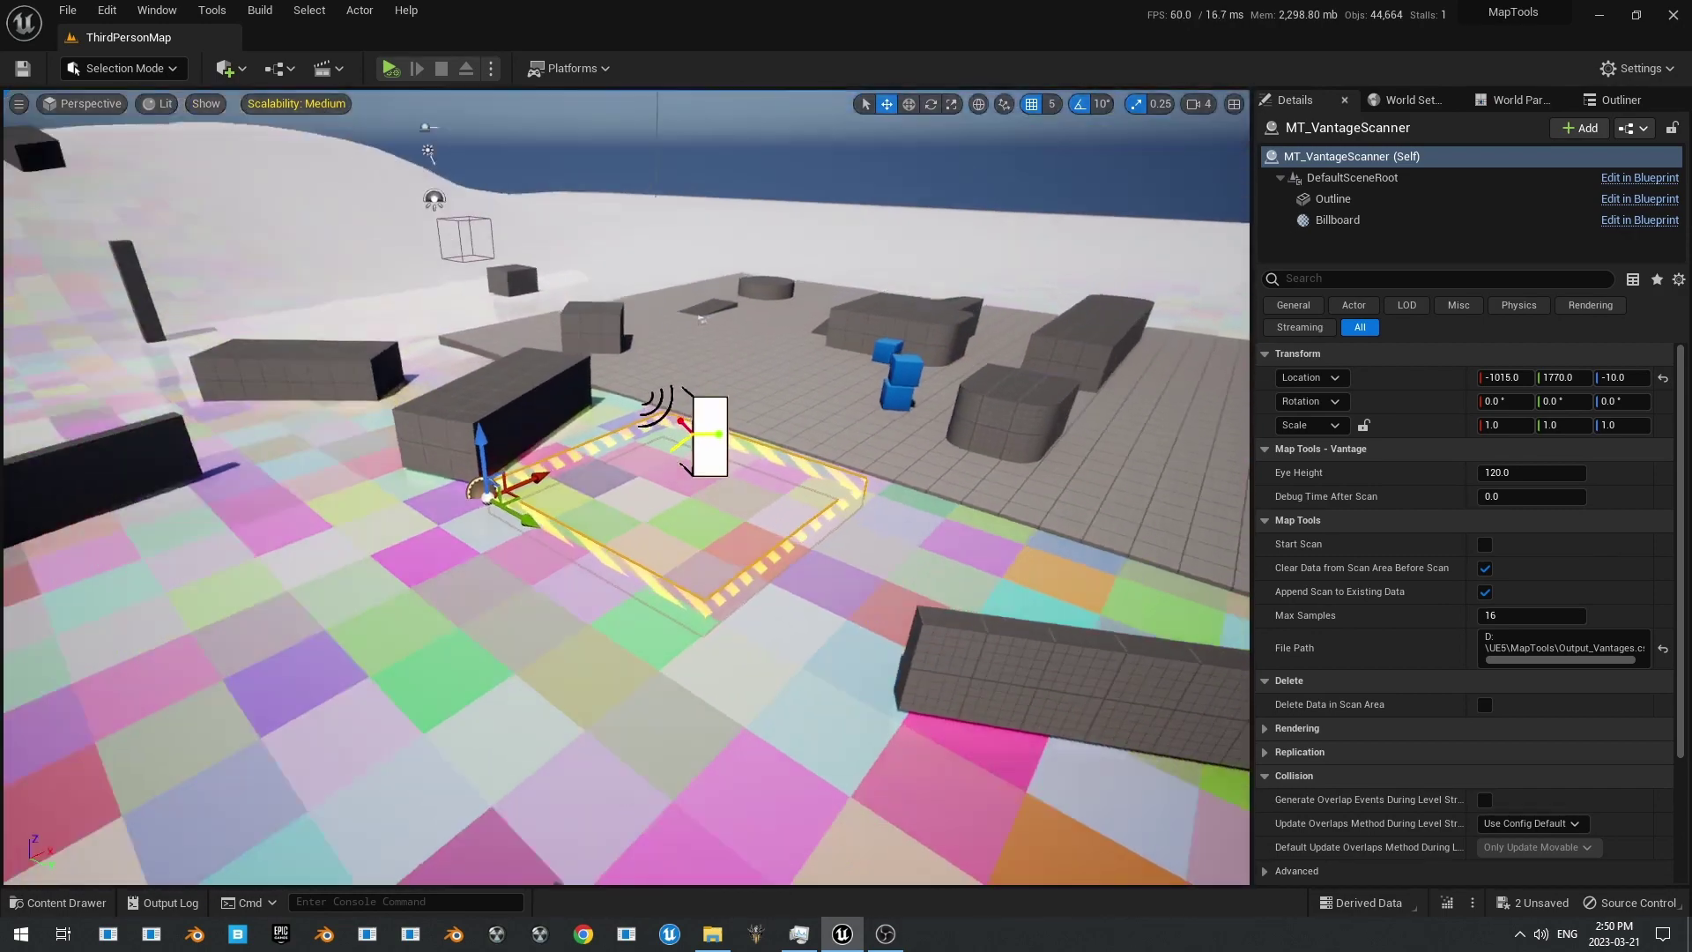
key("s")
right_click_drag(775, 556, 824, 501)
key("w")
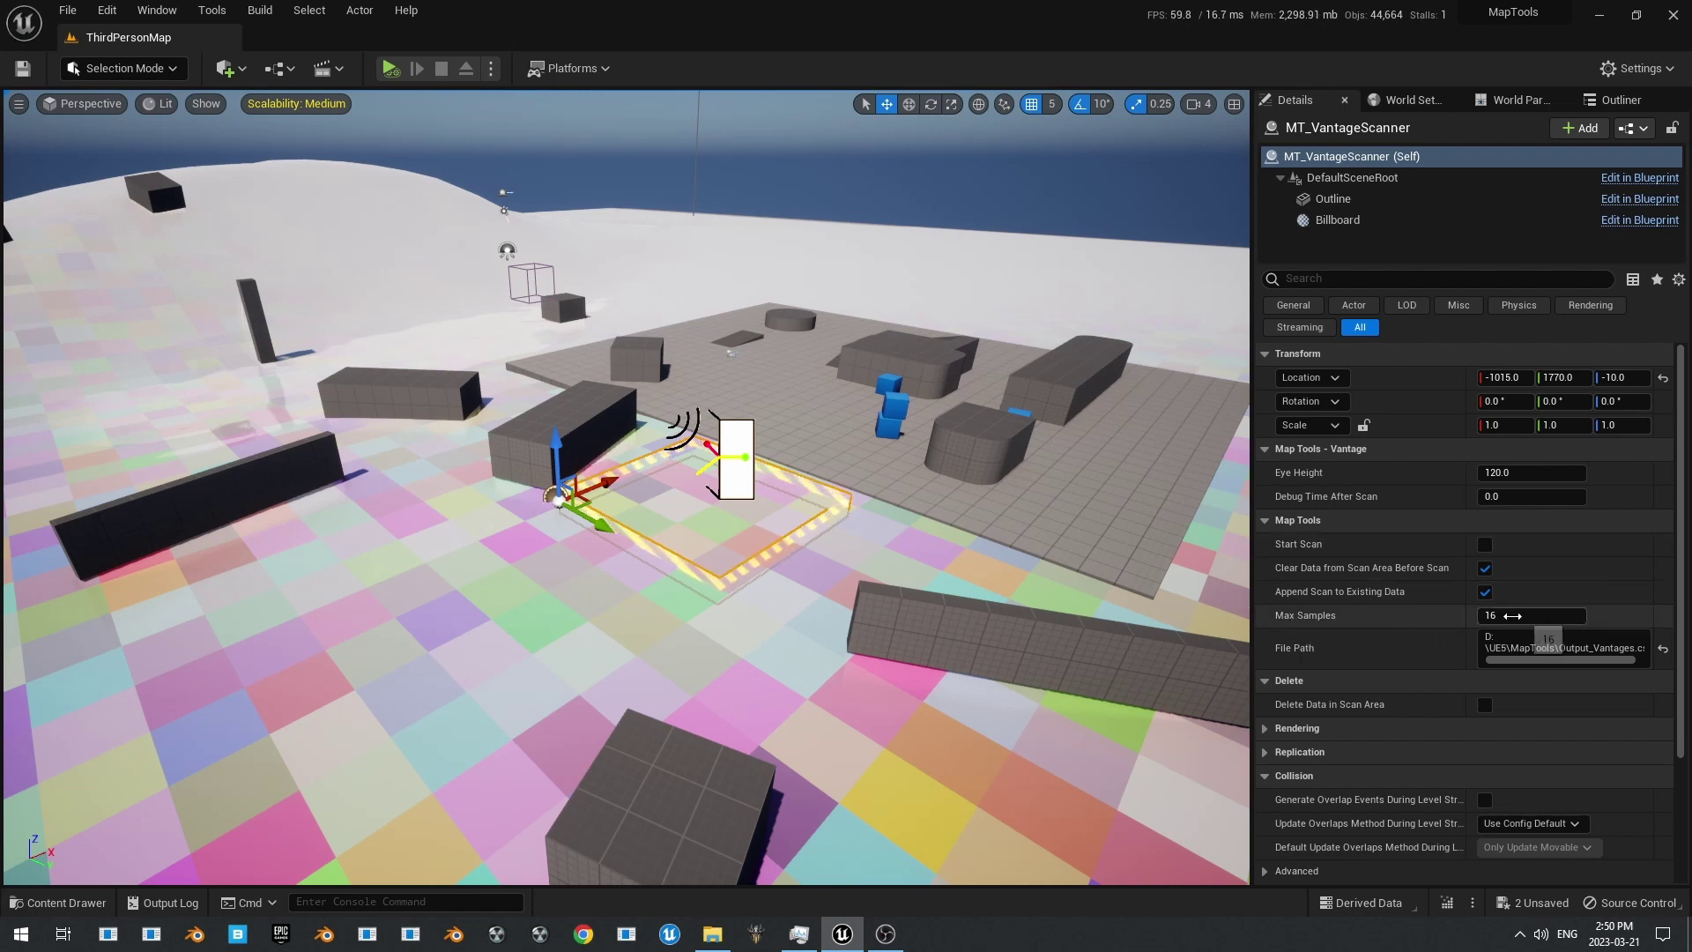
left_click_drag(1516, 615, 1591, 615)
key("f")
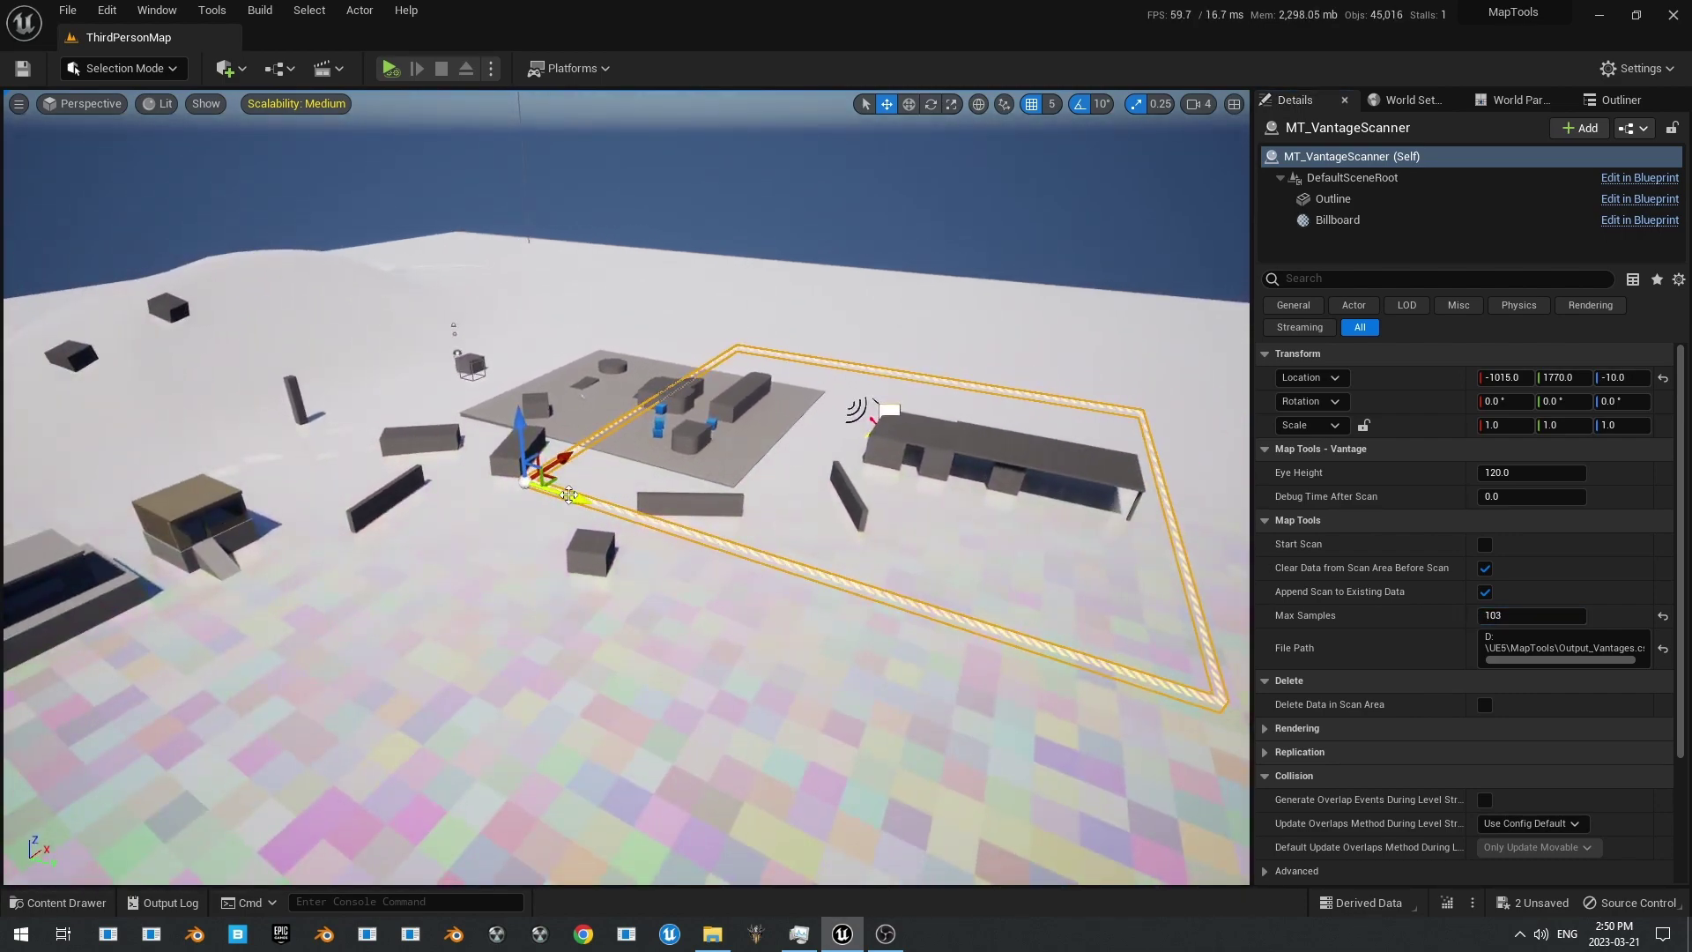
Step: Move the vantage scanner to X -1210, Y -1010 so its area encloses the platform, and snap it to the floor
left_click_drag(549, 478, 345, 427)
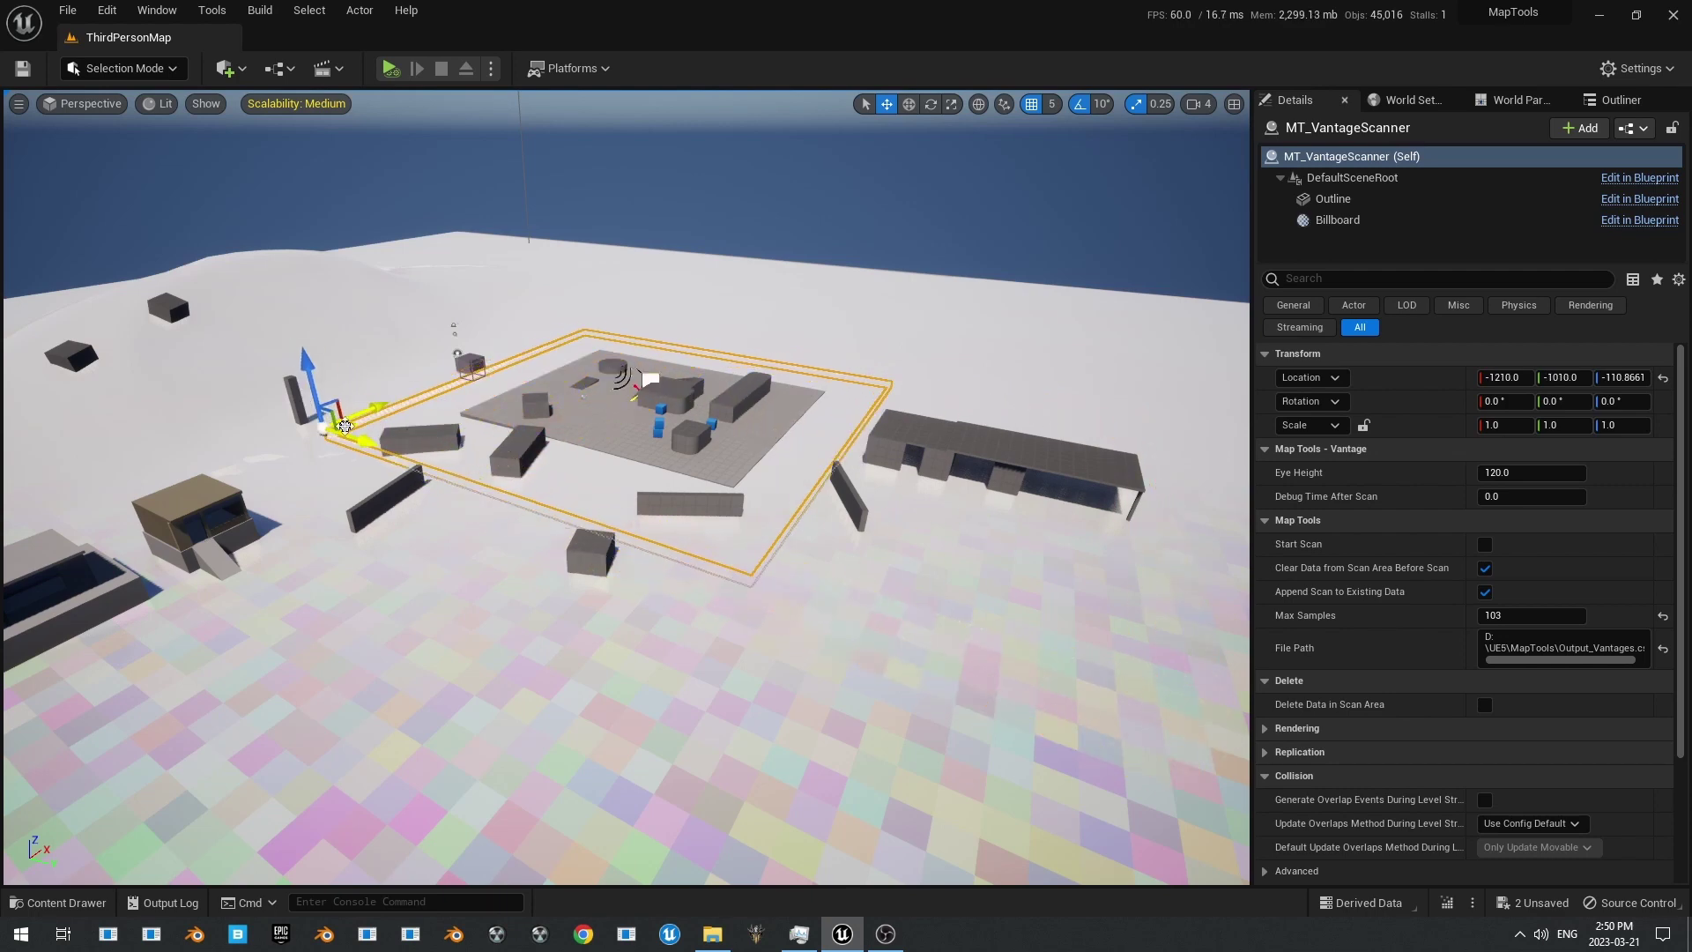
key("End")
key("w")
right_click_drag(345, 426, 225, 397)
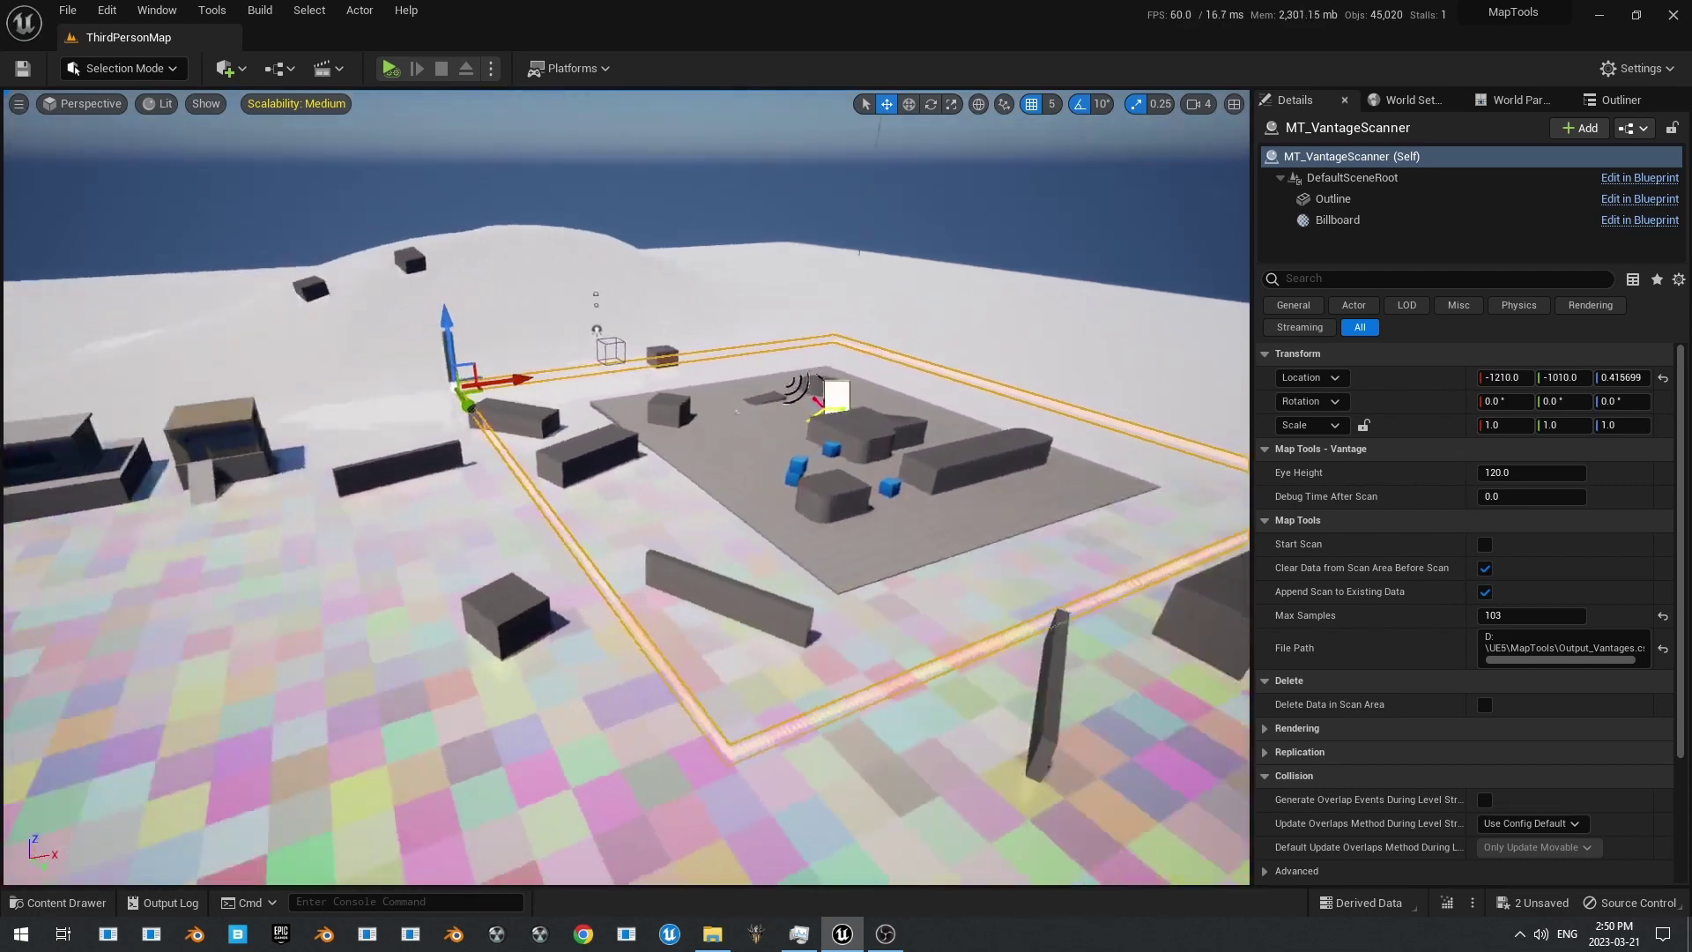
right_click_drag(887, 597, 853, 597)
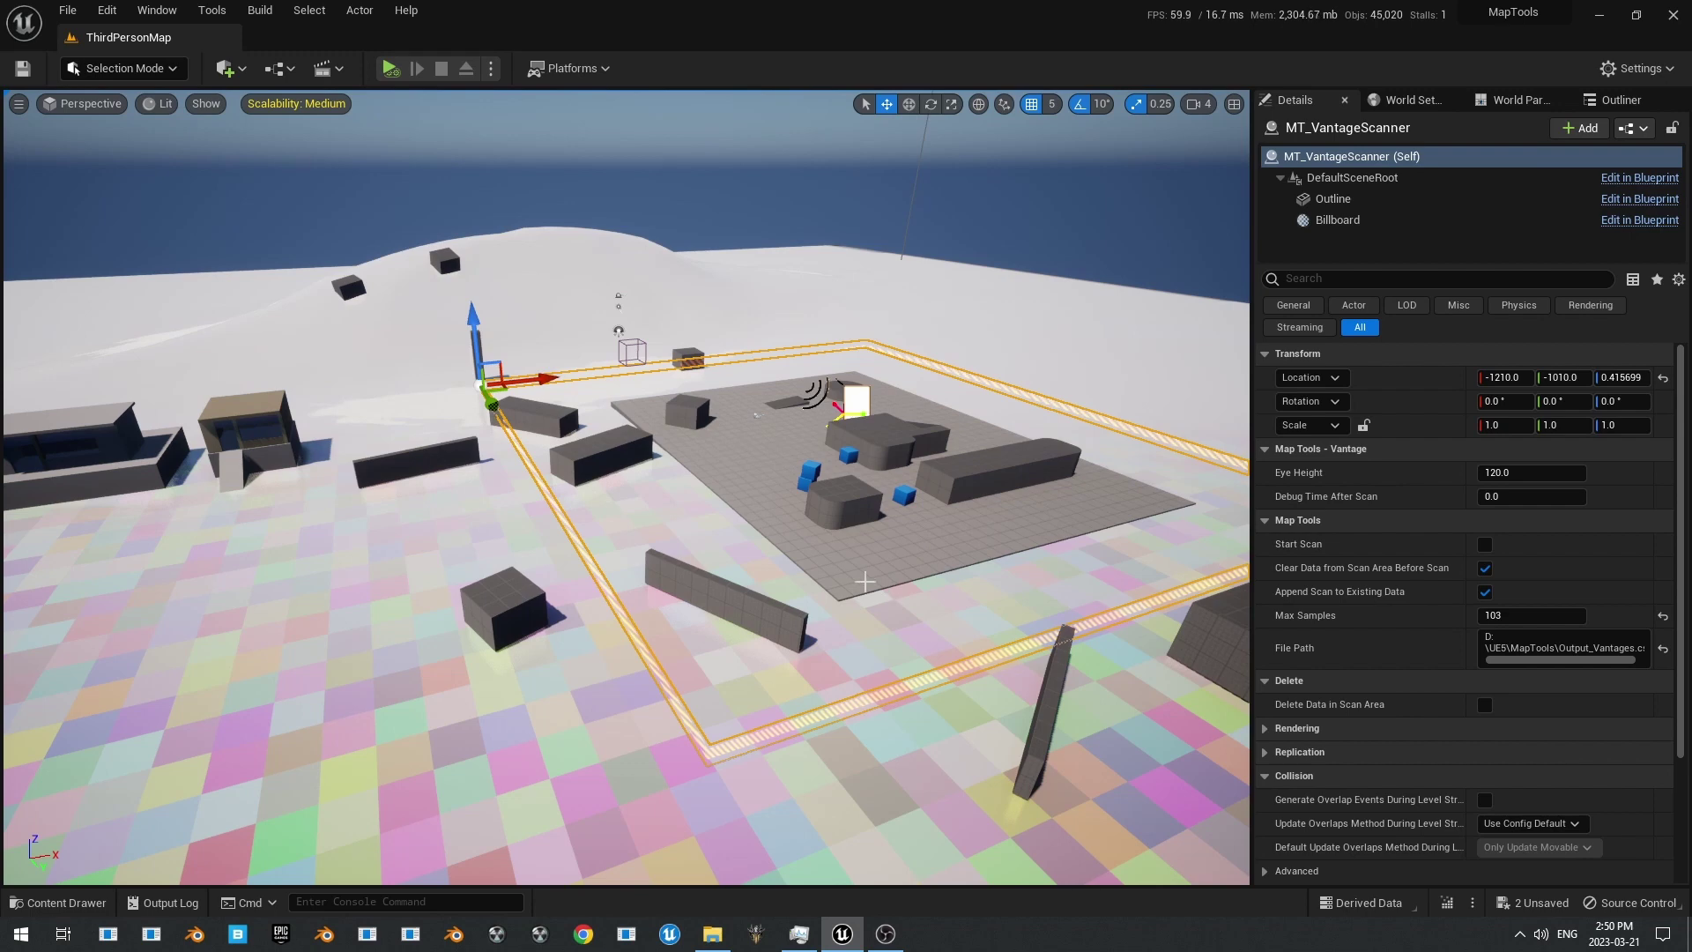
Step: Move the rotated cube SM_Cube14 on the platform to about X 310, Y 1345
left_click(690, 421)
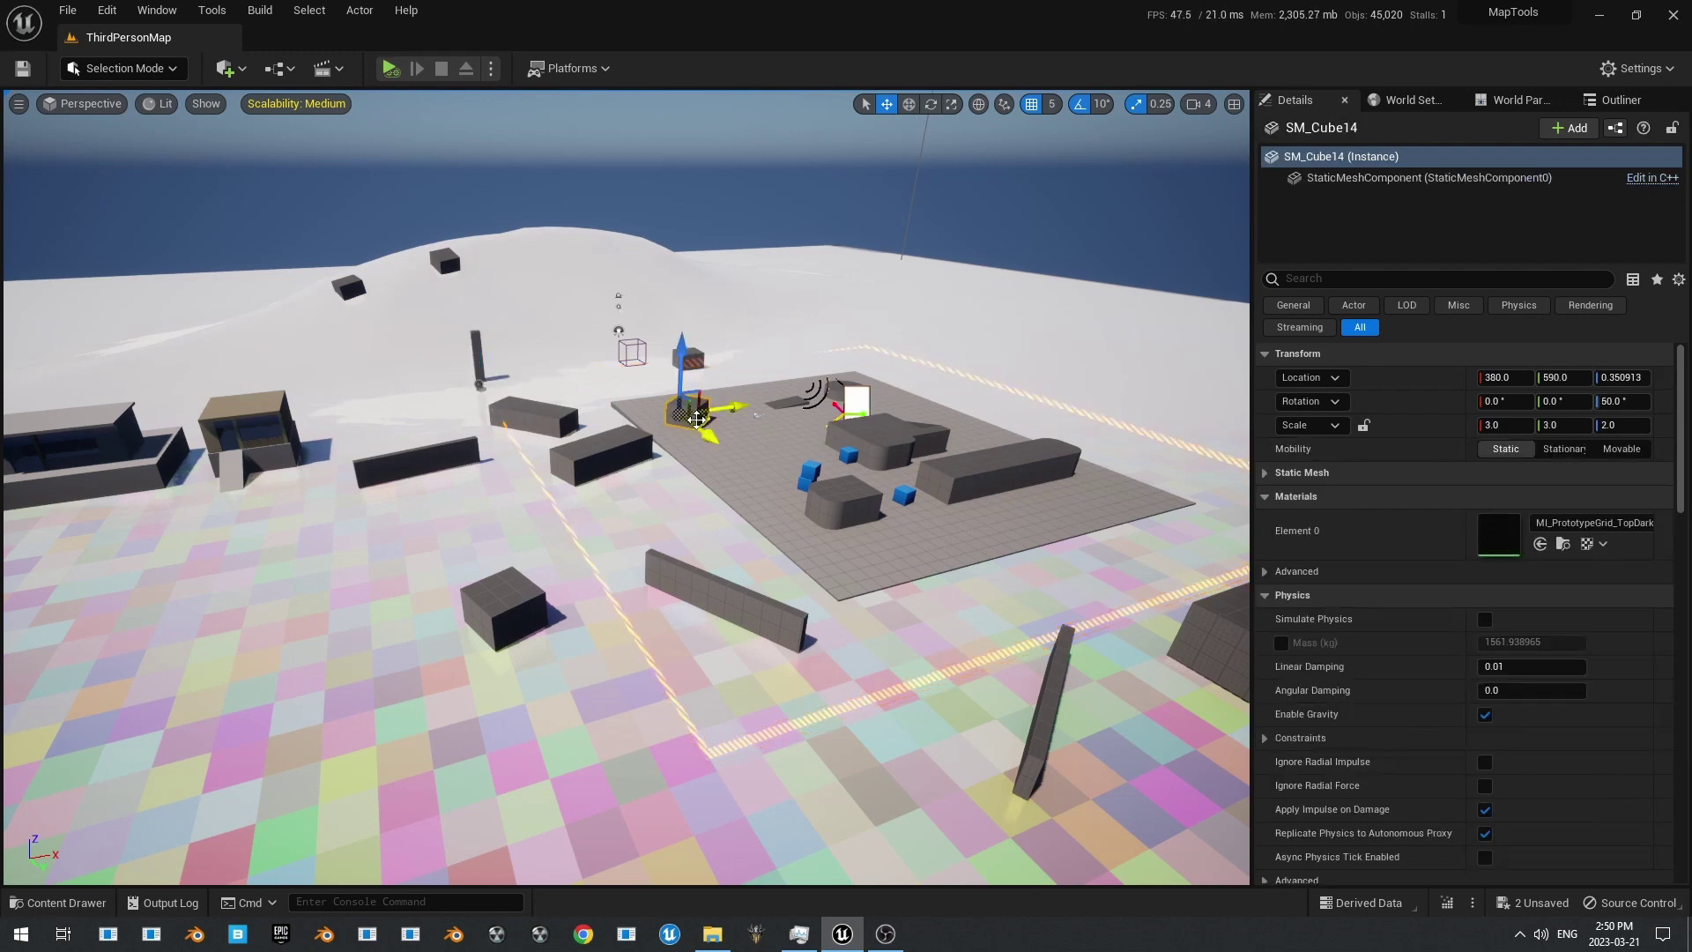
left_click_drag(690, 421, 732, 443)
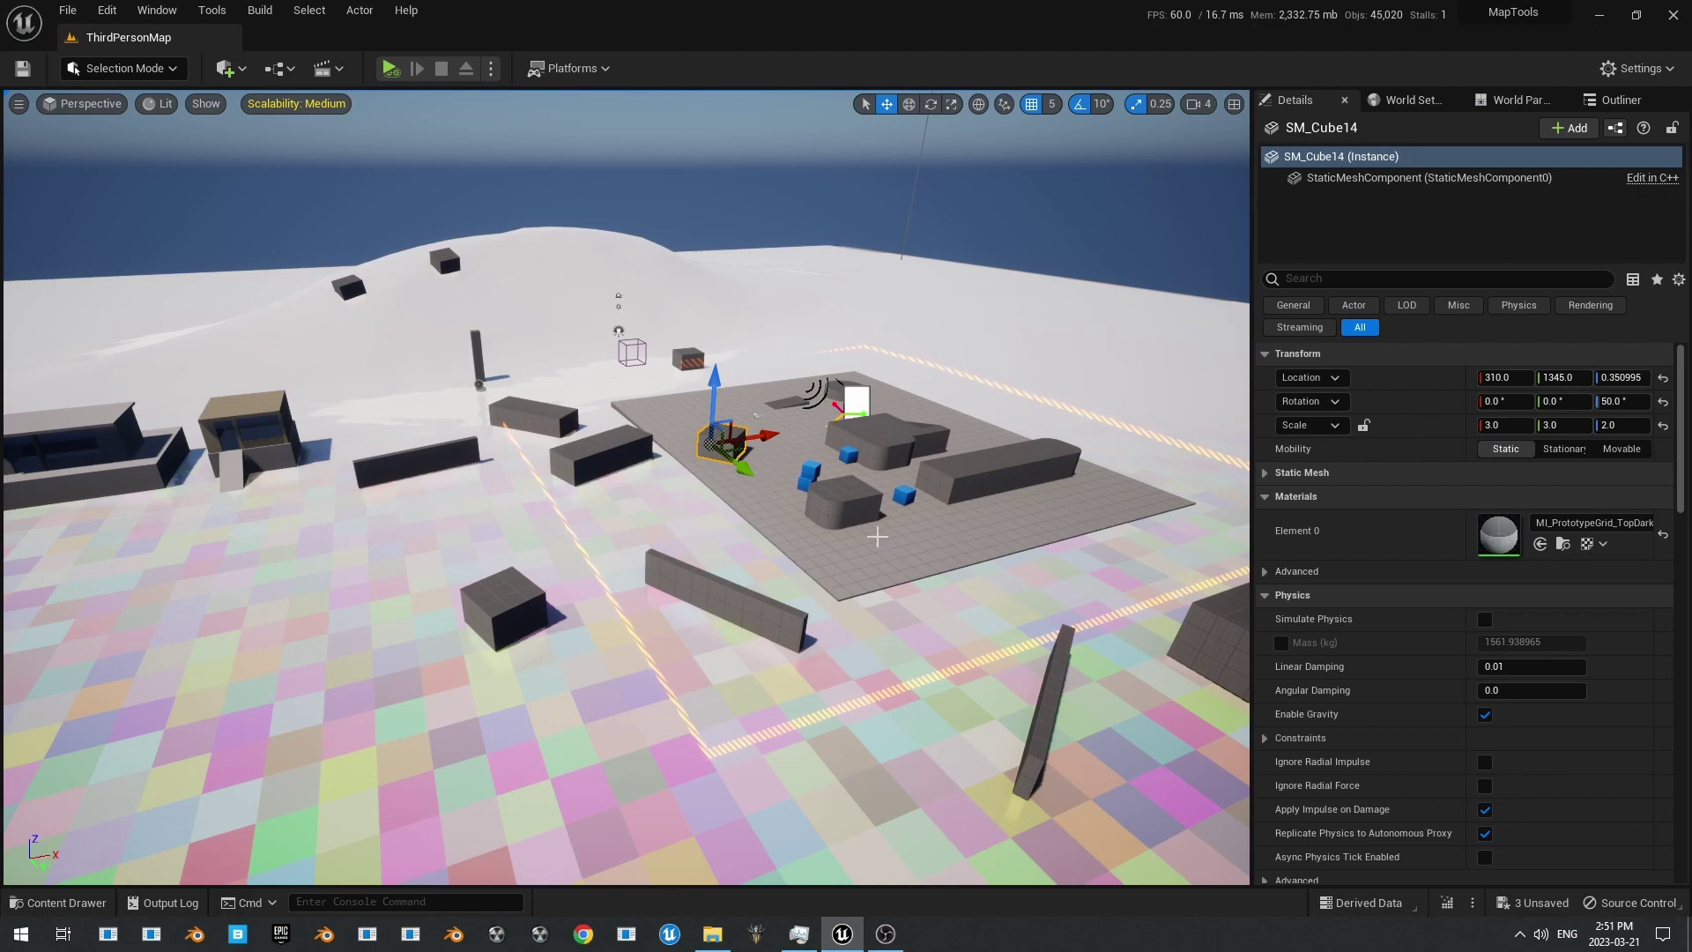
mouse_move(703, 540)
right_mouse_down()
mouse_move(680, 526)
mouse_move(776, 523)
mouse_move(702, 538)
right_mouse_up()
key("w")
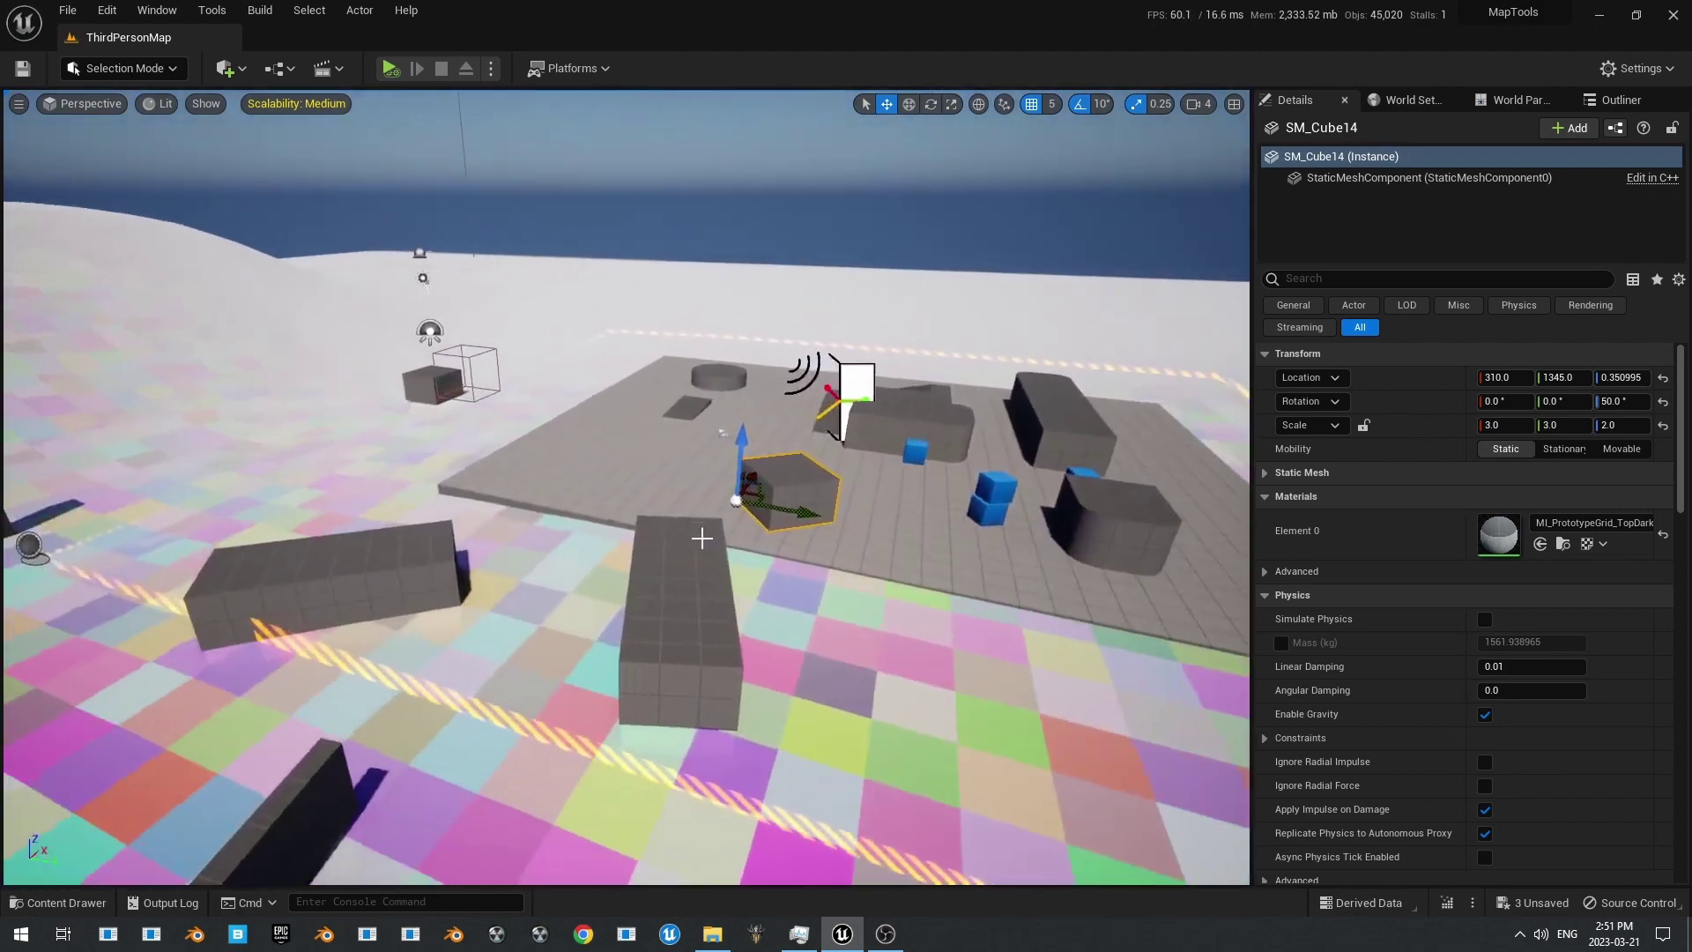
Step: Select the vantage scanner and set its Eye Height to 100
left_click(854, 386)
key("s")
right_click_drag(671, 623, 721, 618)
right_click_drag(854, 551, 854, 552)
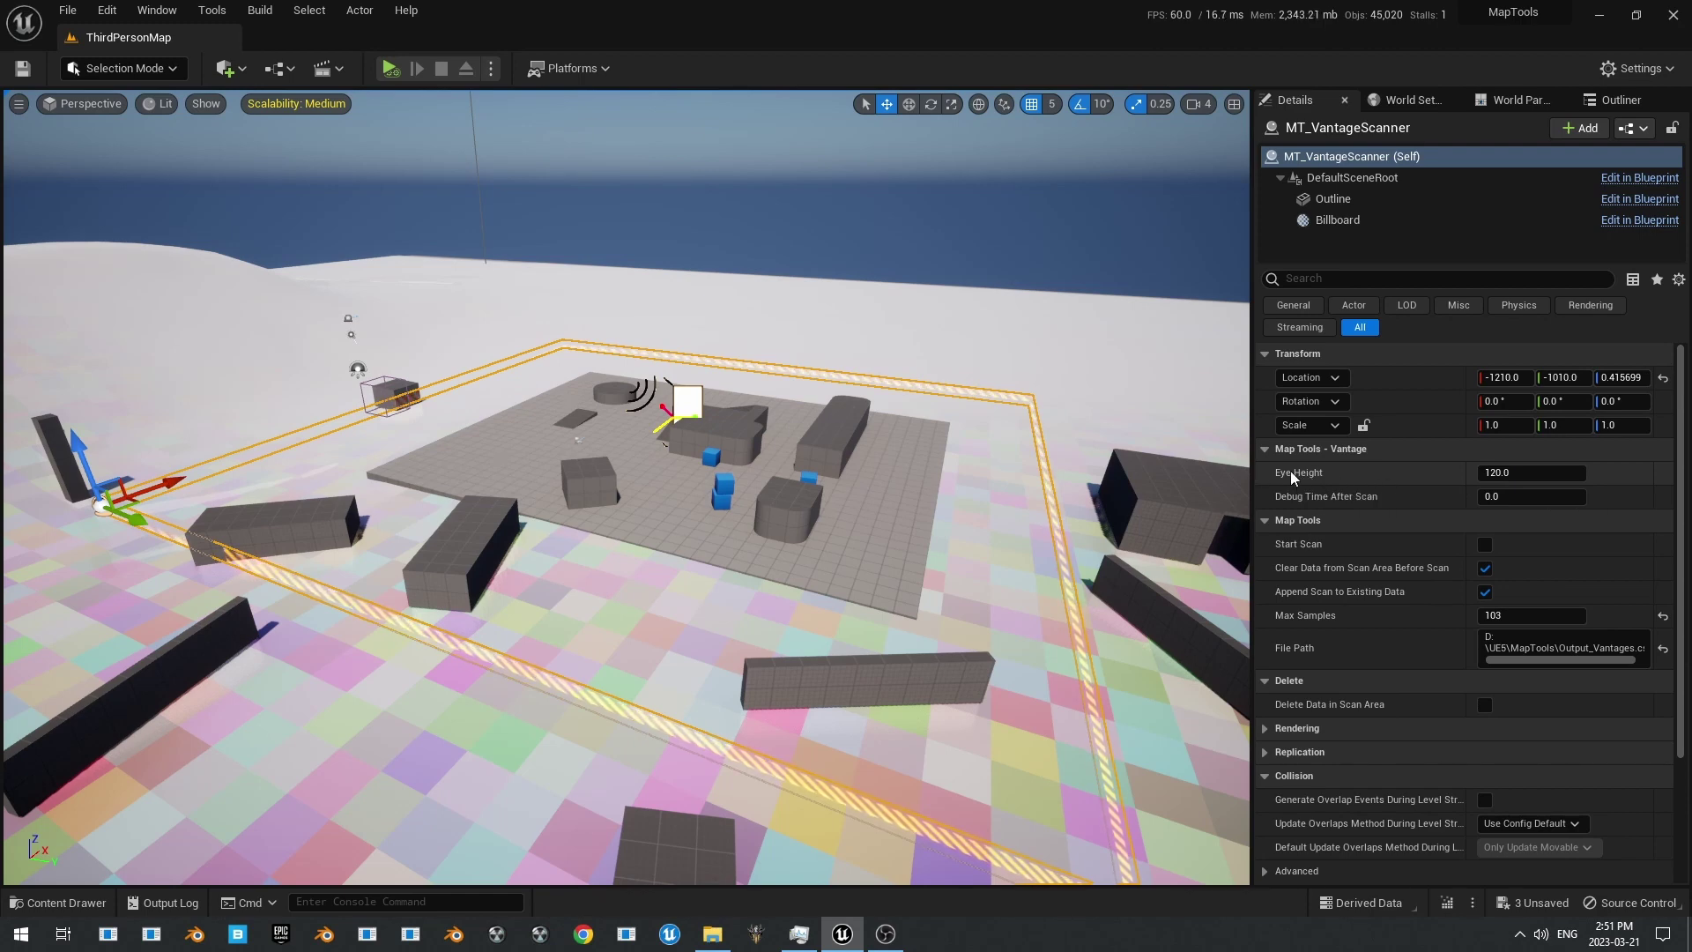
left_click(1529, 475)
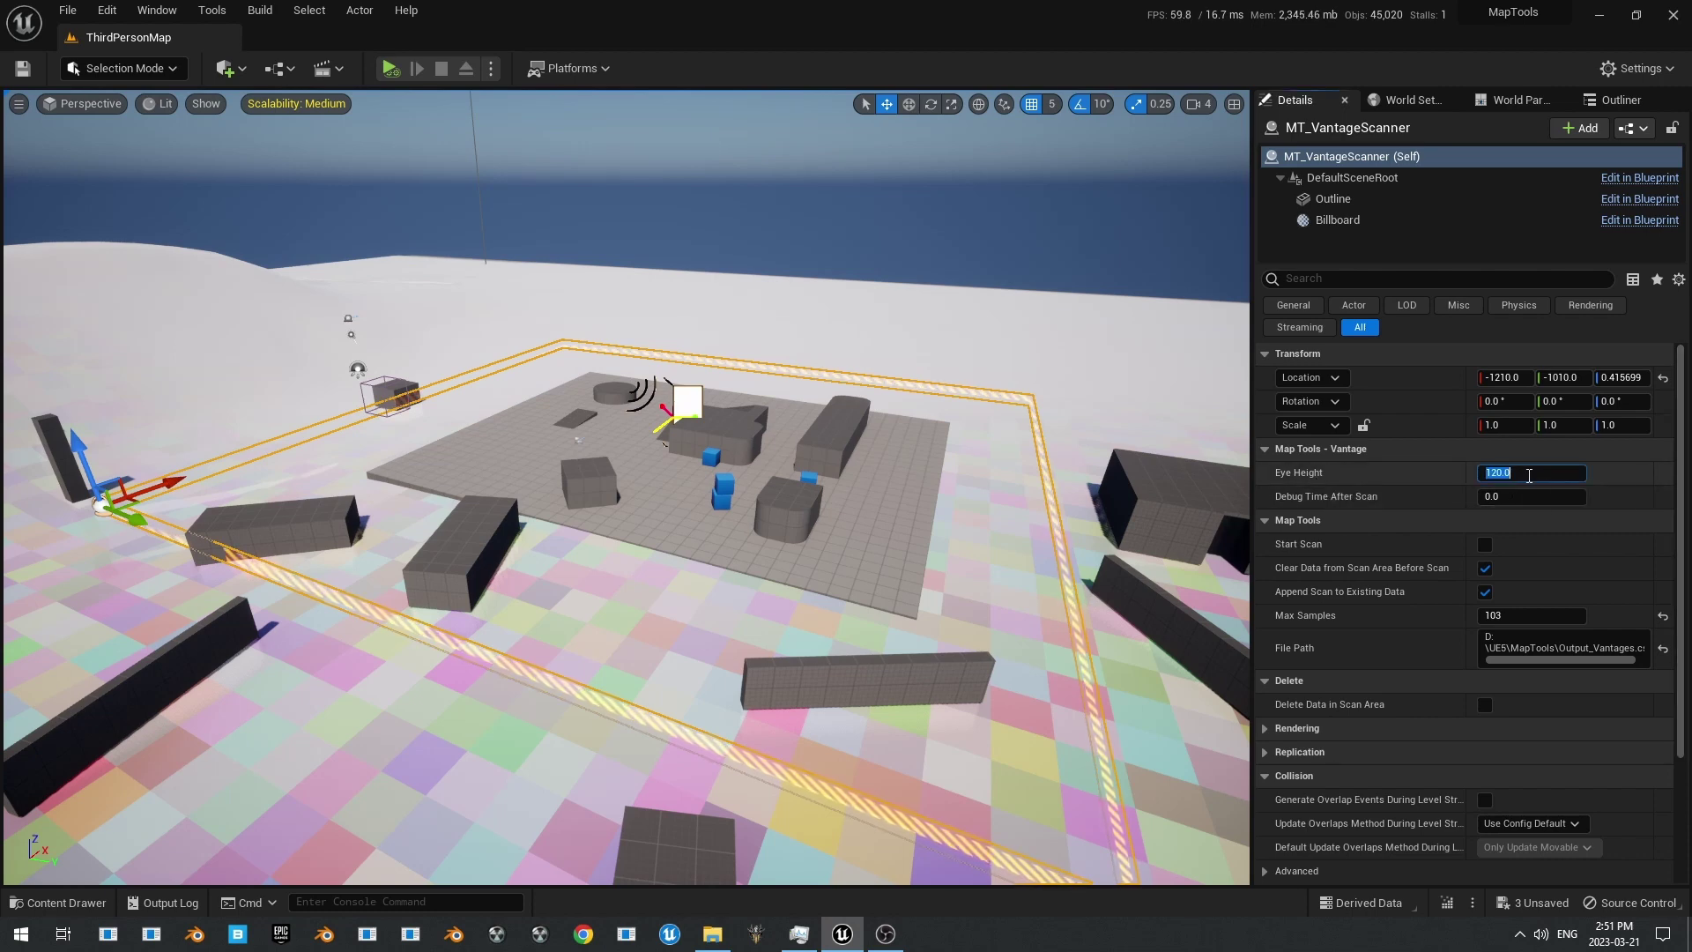
type("100")
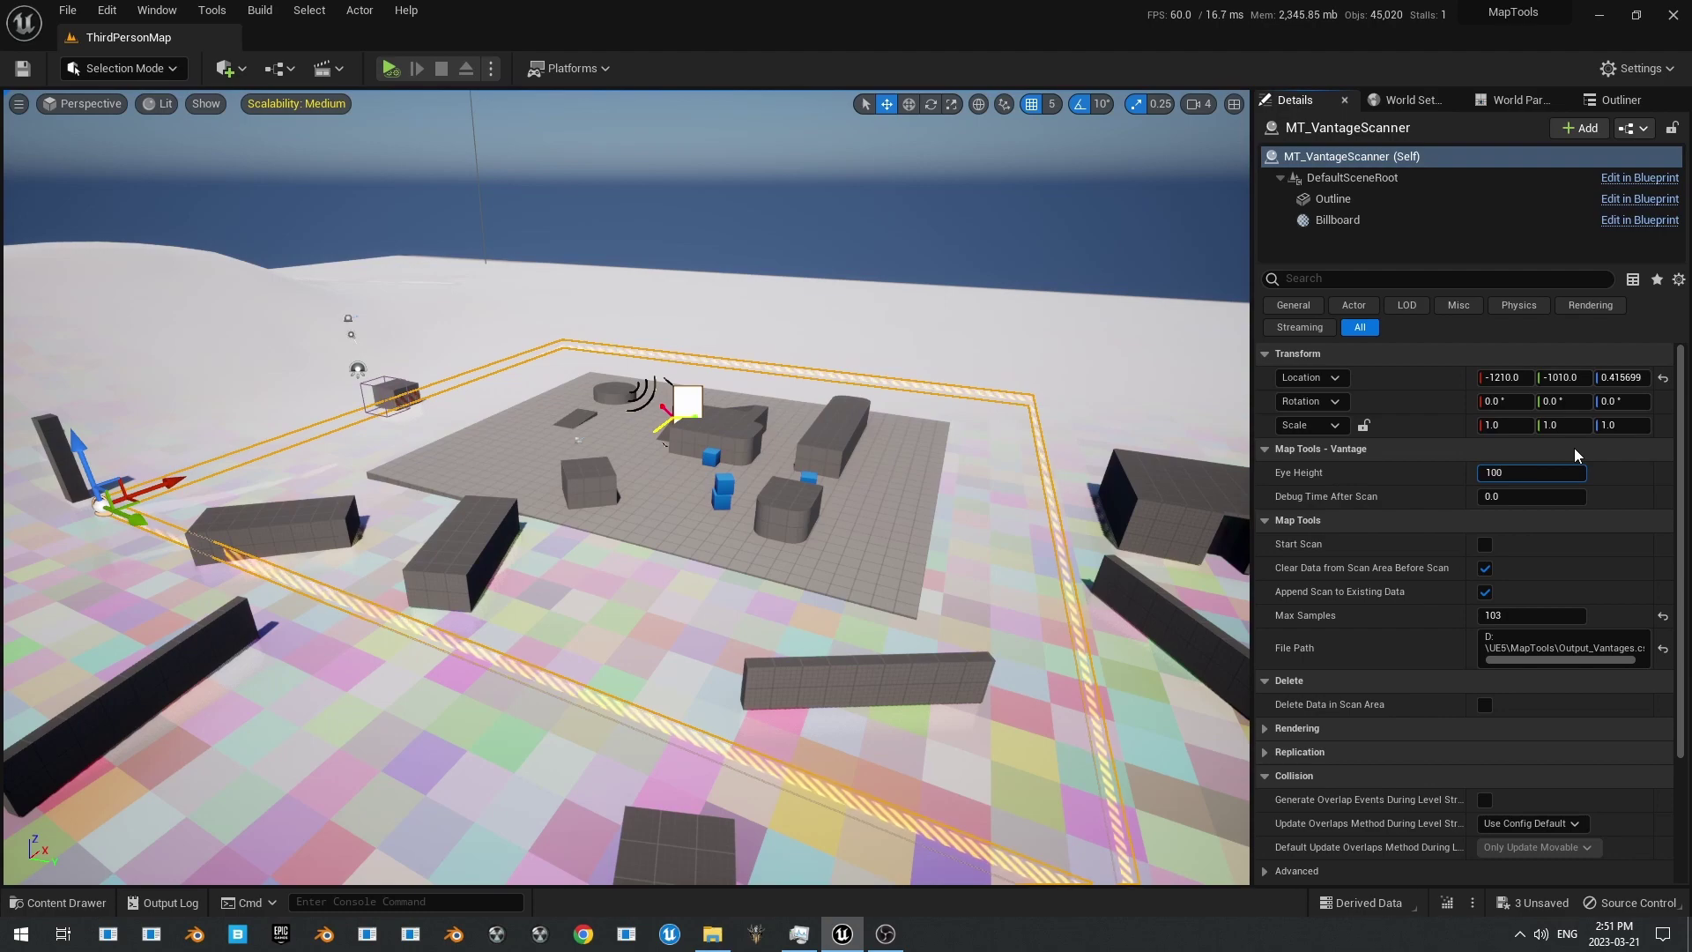
key("Return")
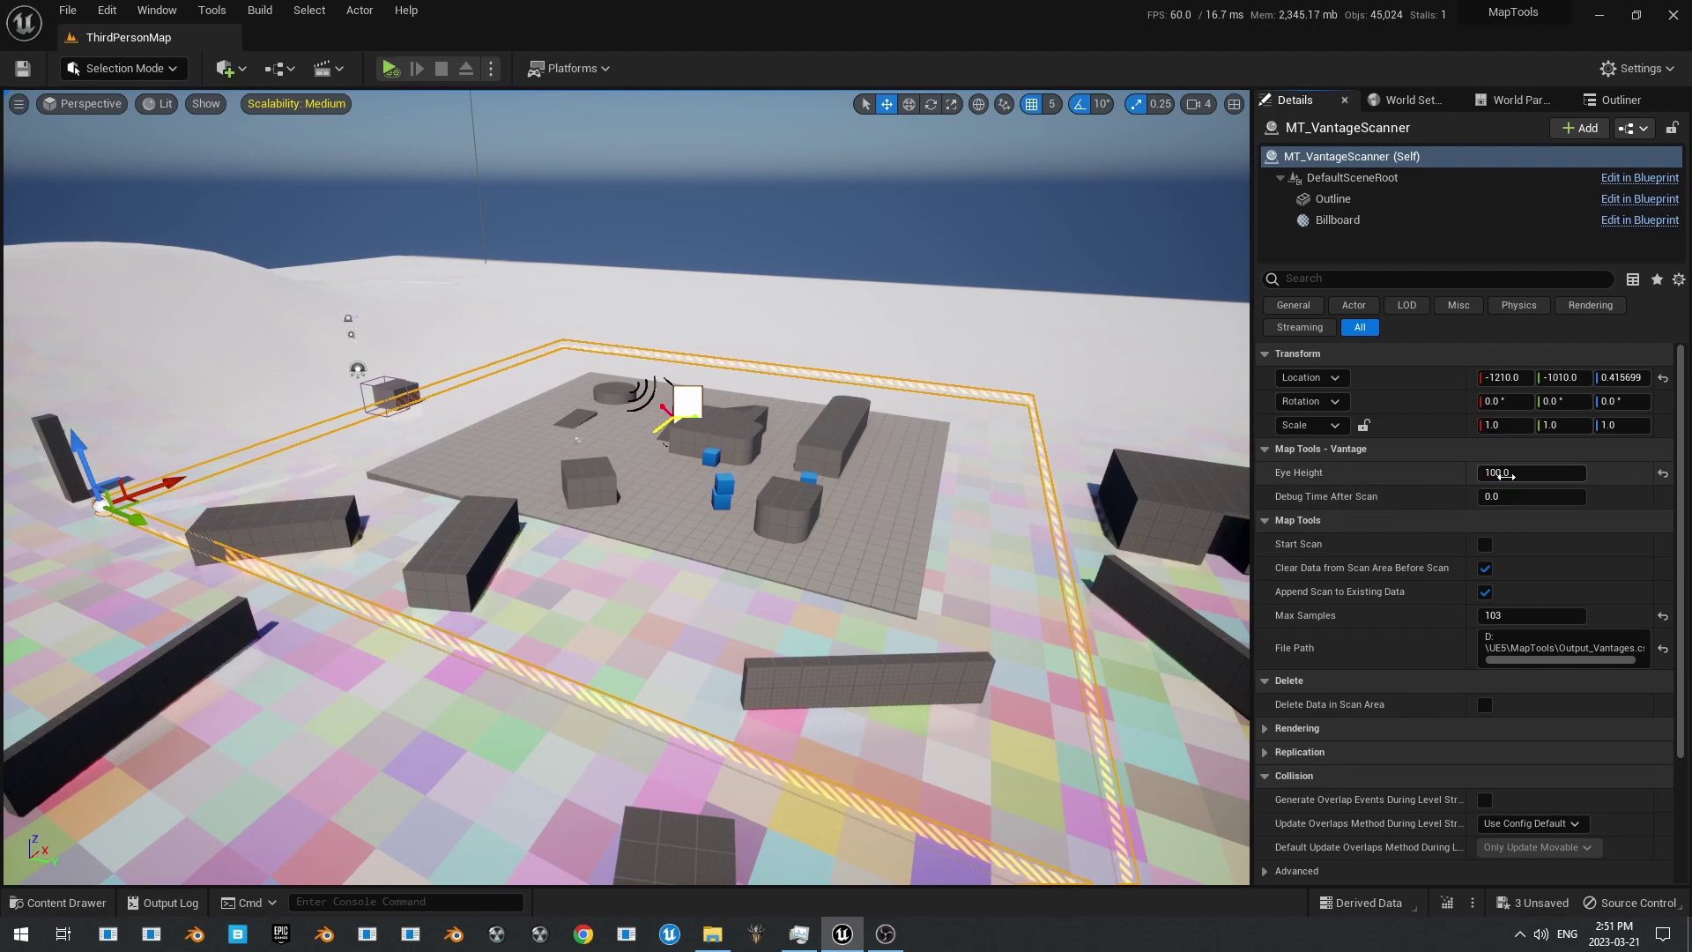
Step: Set the vantage scanner's Debug Time After Scan to 5
right_click_drag(747, 478, 747, 479)
key("w")
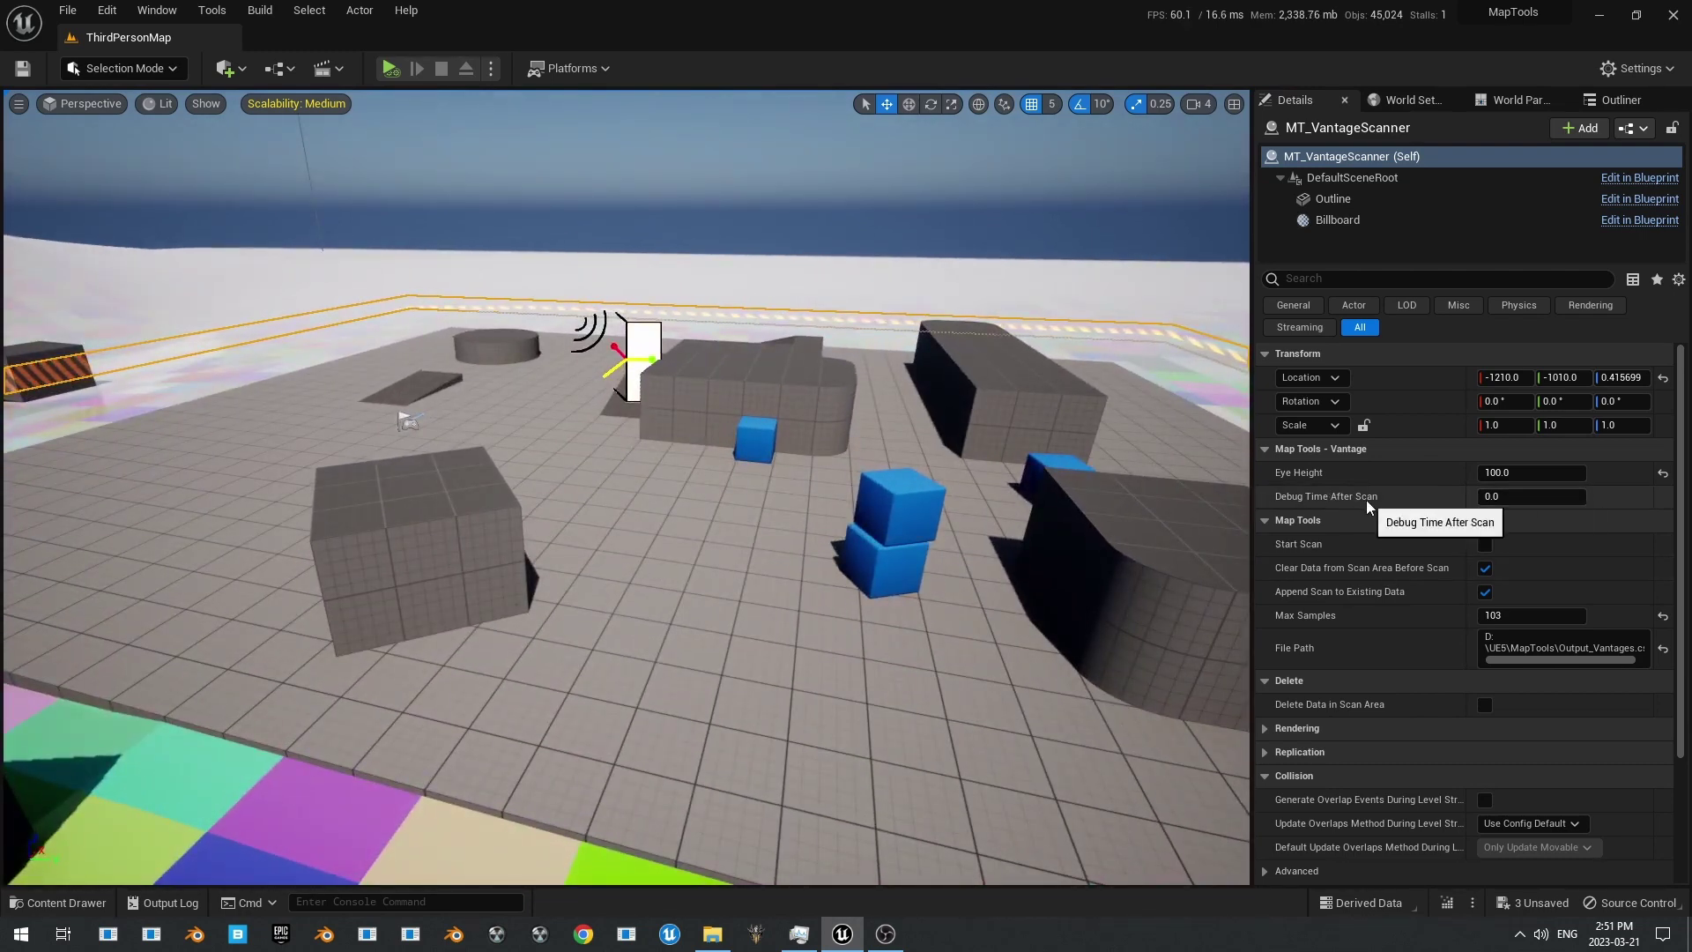
left_click(1525, 496)
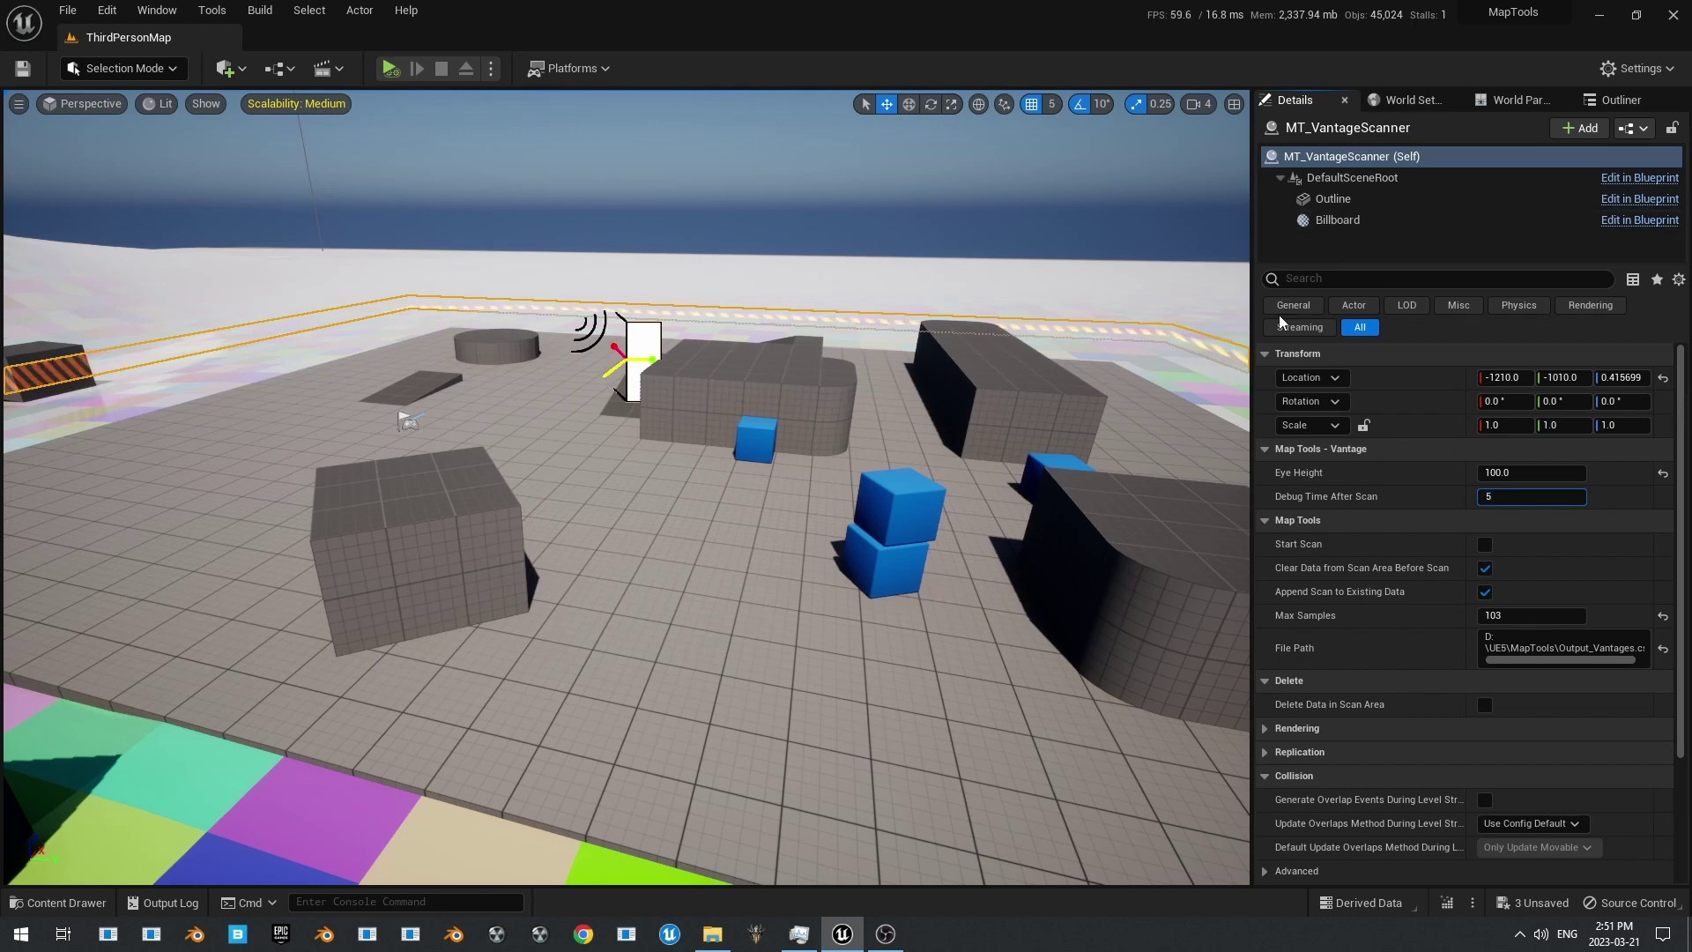
key("Return")
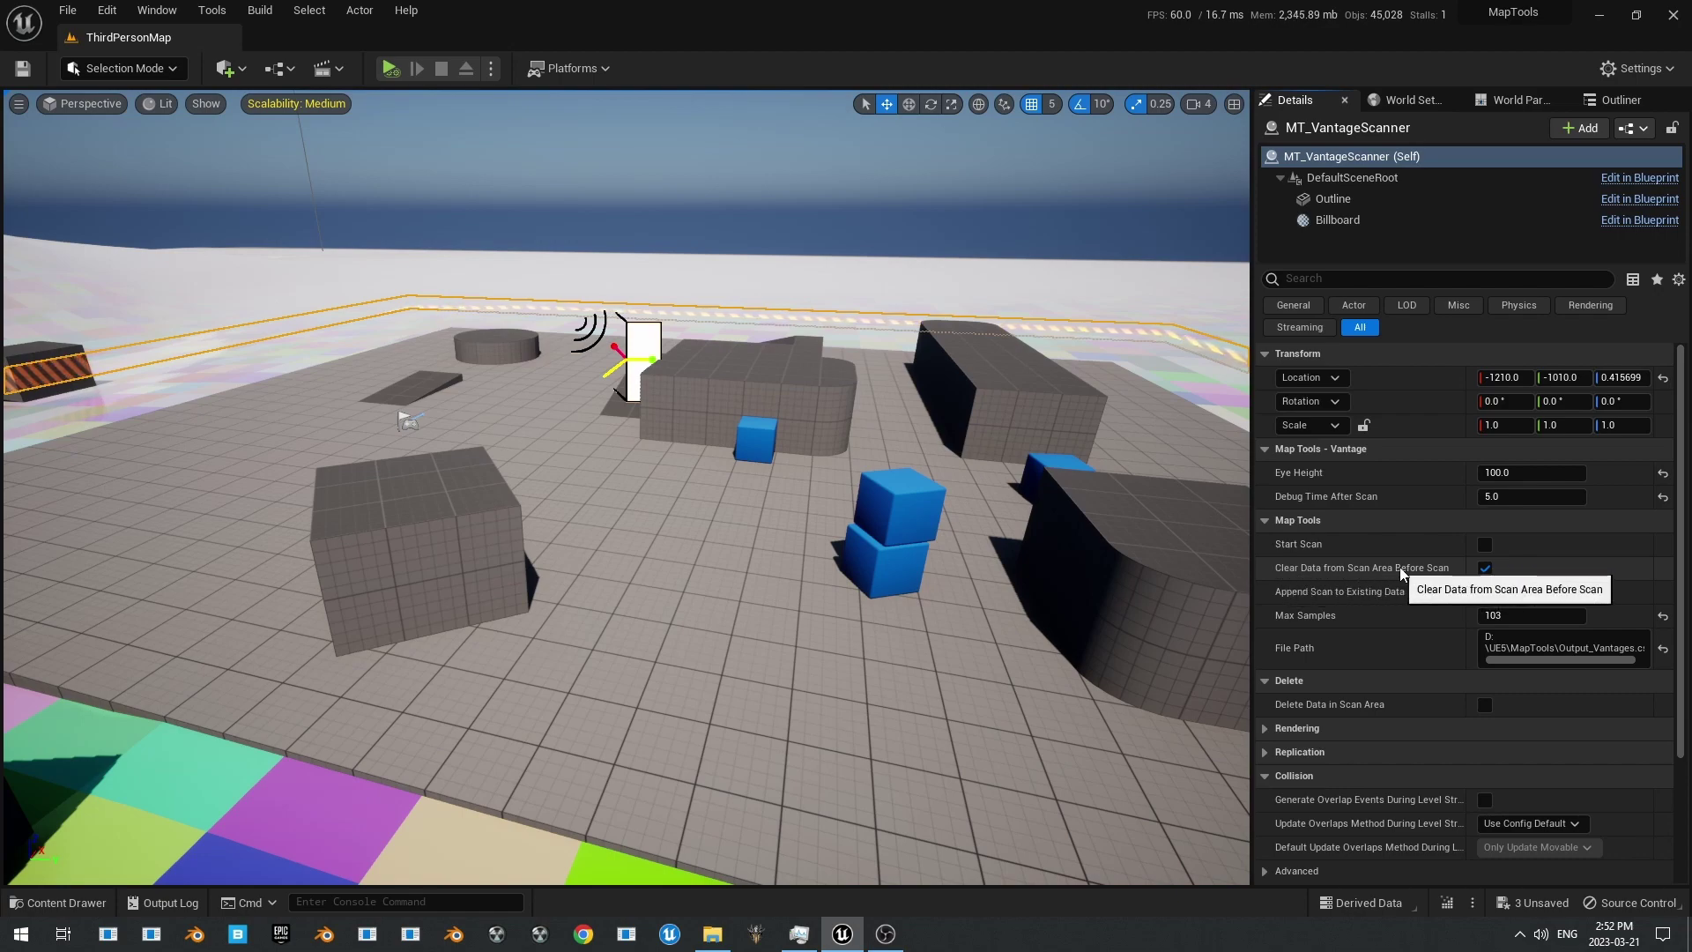
Step: Move the scan area off the platform toward the roofed building, placing the vantage scanner at about Y 3300
left_click(1485, 591)
key("s")
right_click_drag(92, 607, 93, 608)
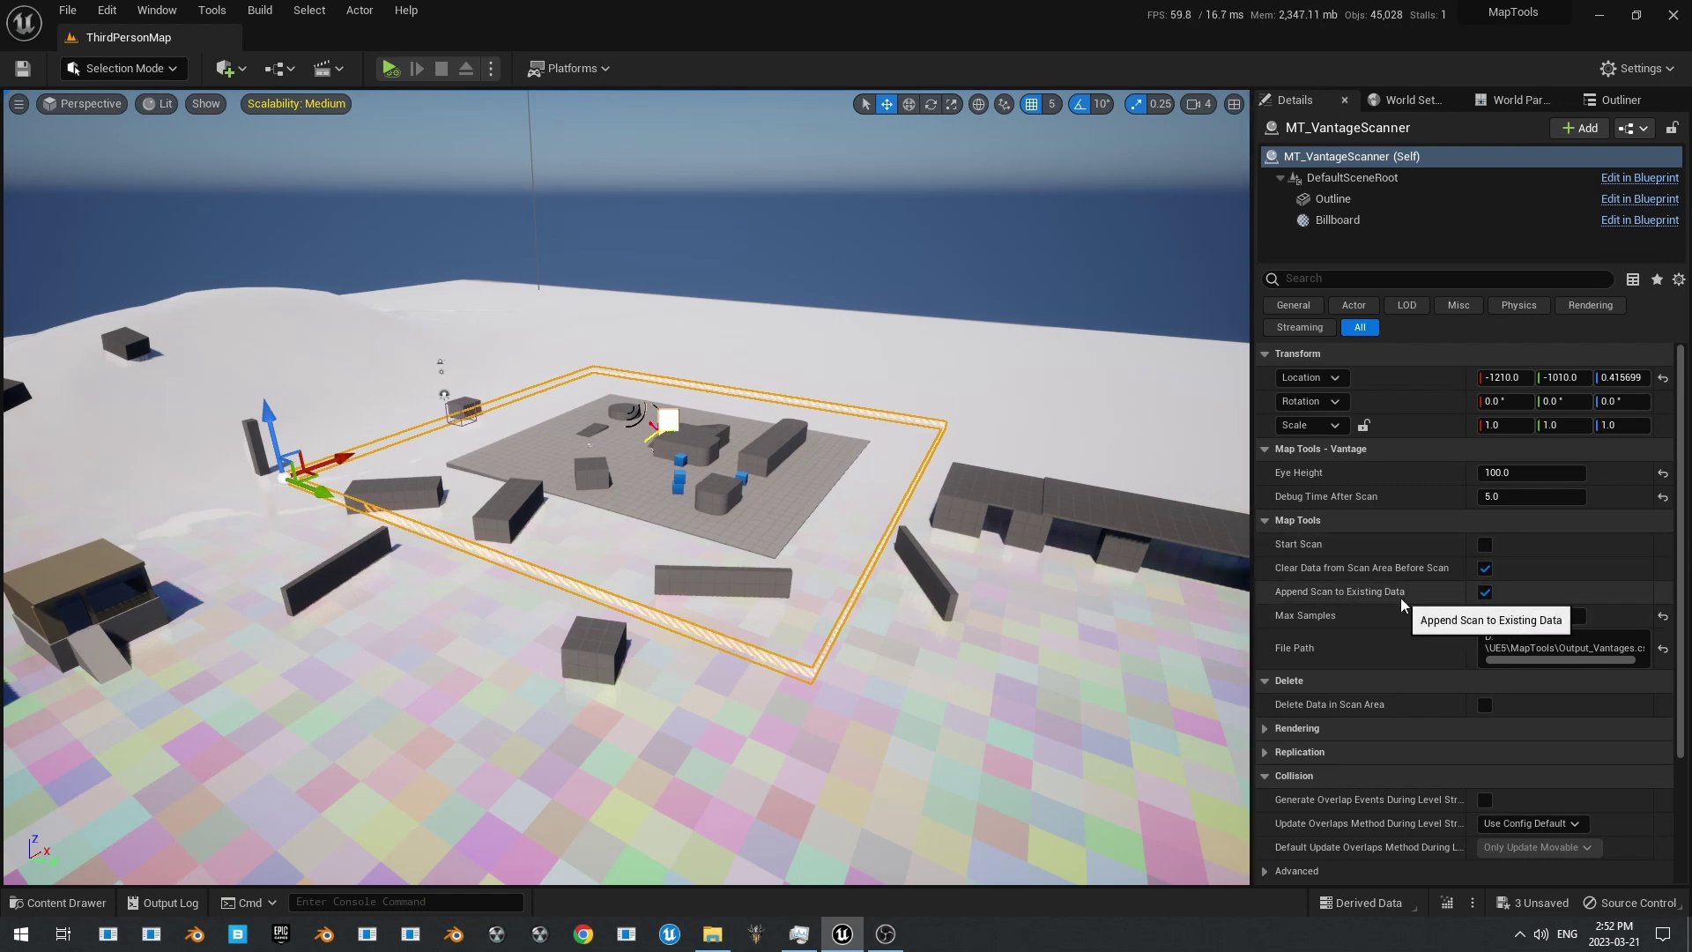
right_click_drag(315, 600, 351, 603)
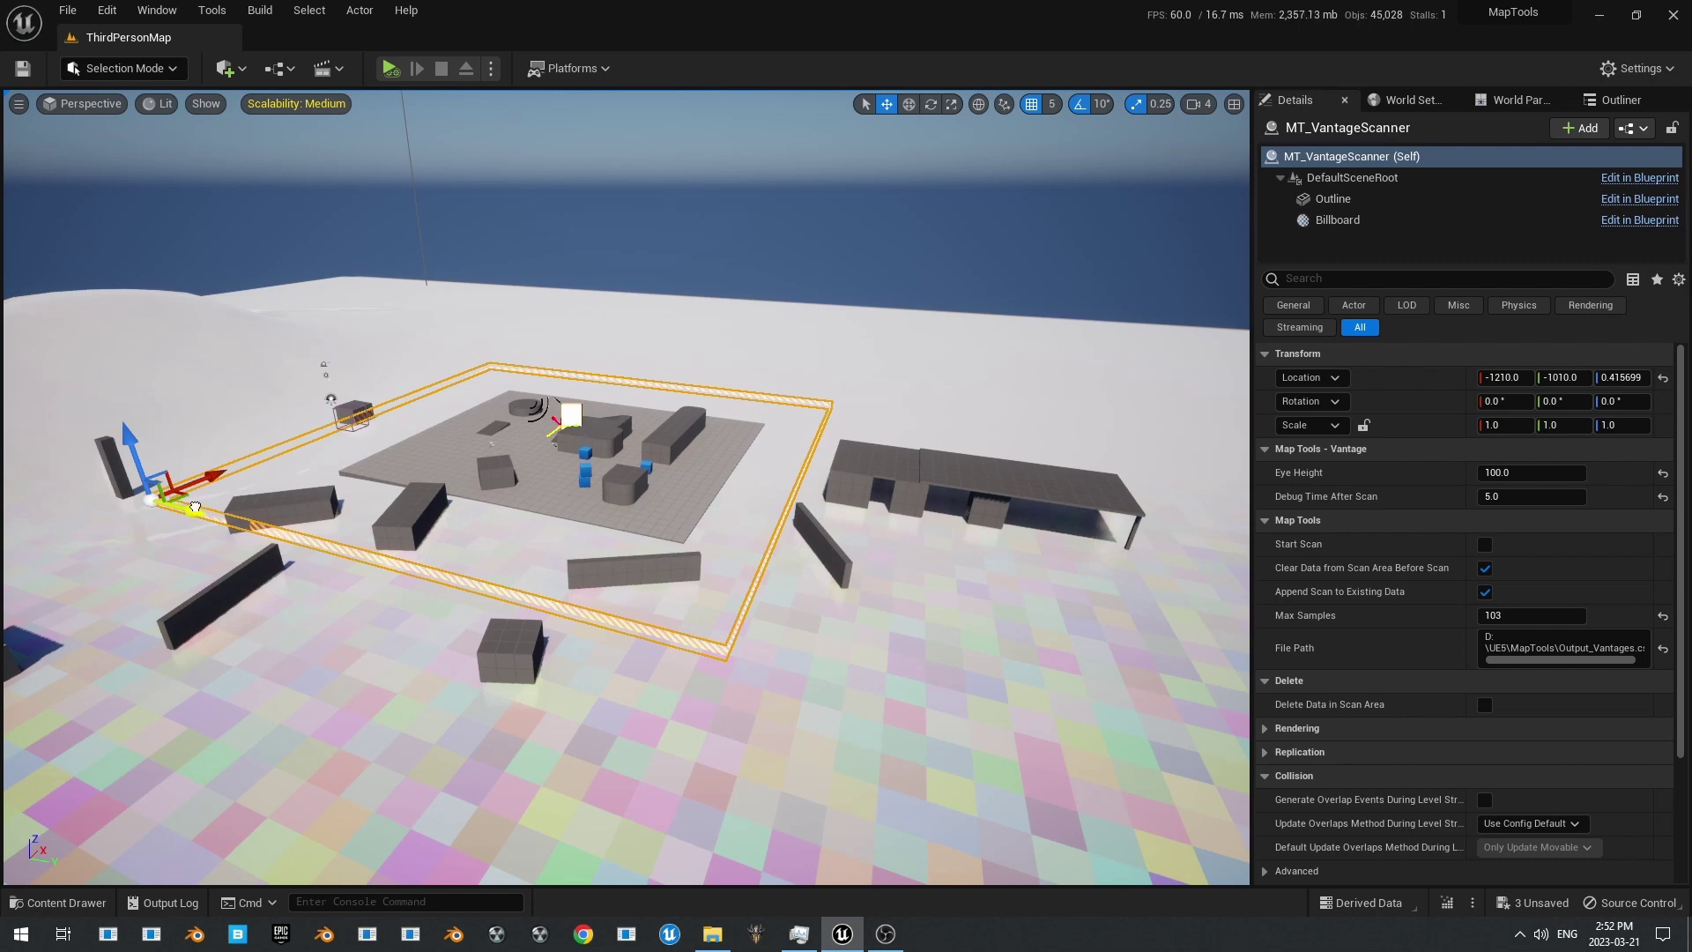
left_click_drag(195, 508, 617, 621)
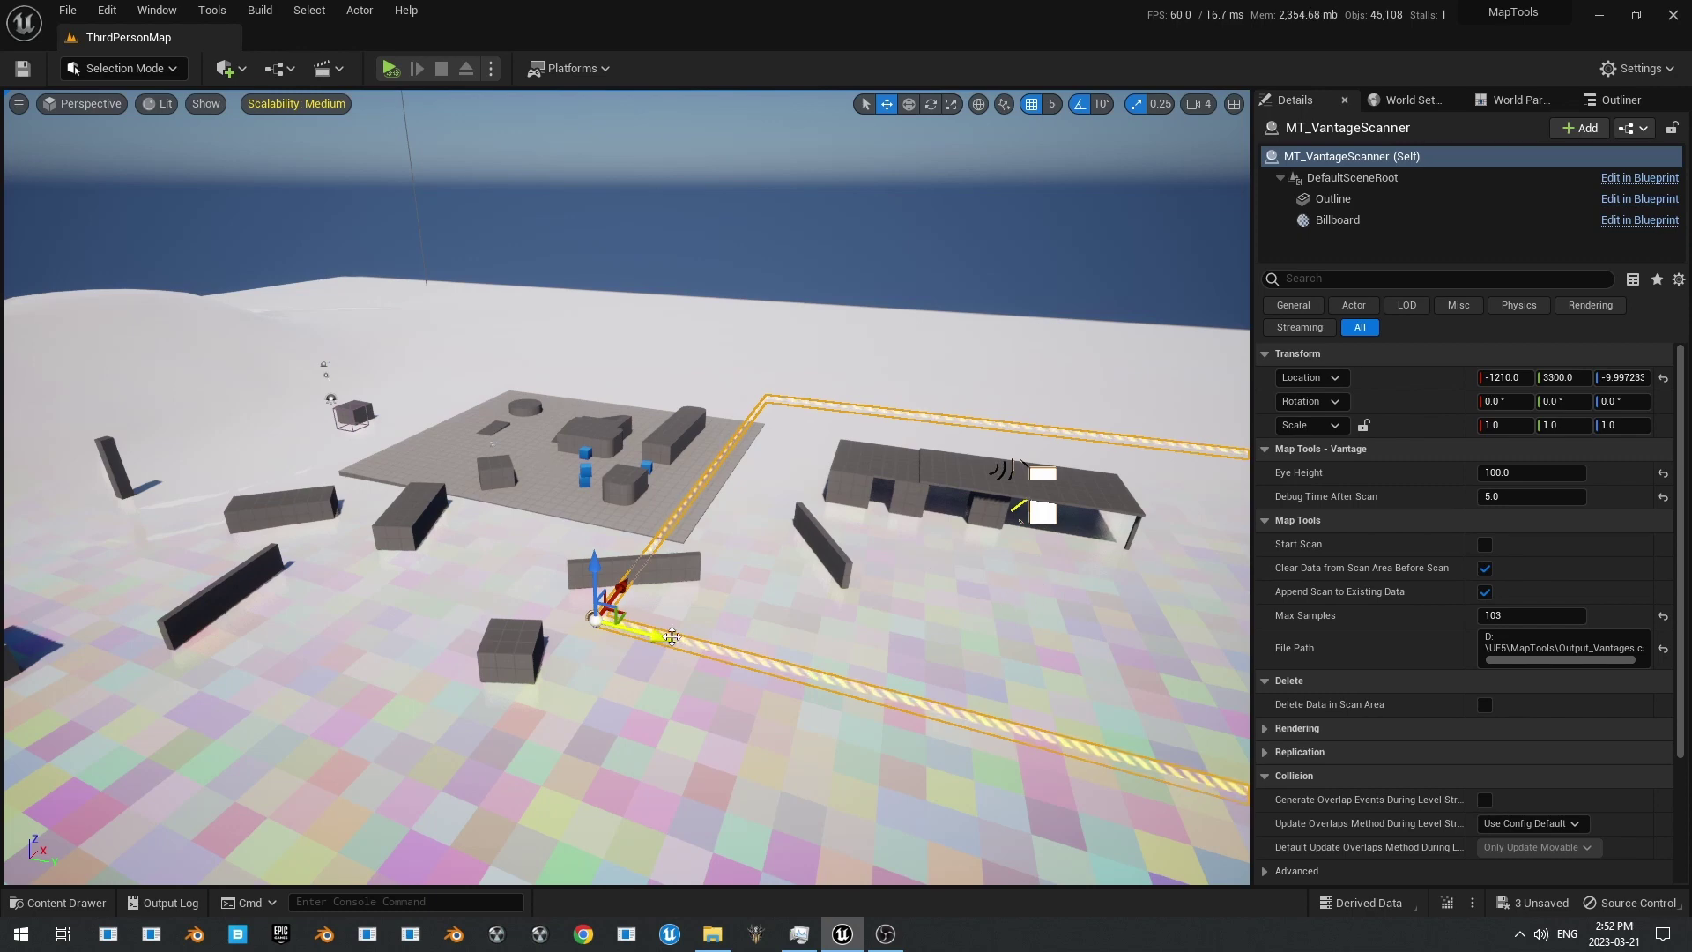
Step: Move the vantage scanner back over the platform at ground level, to about X -1385, Y -485
left_click_drag(665, 636, 253, 548)
key("w")
right_click_drag(255, 490, 231, 487)
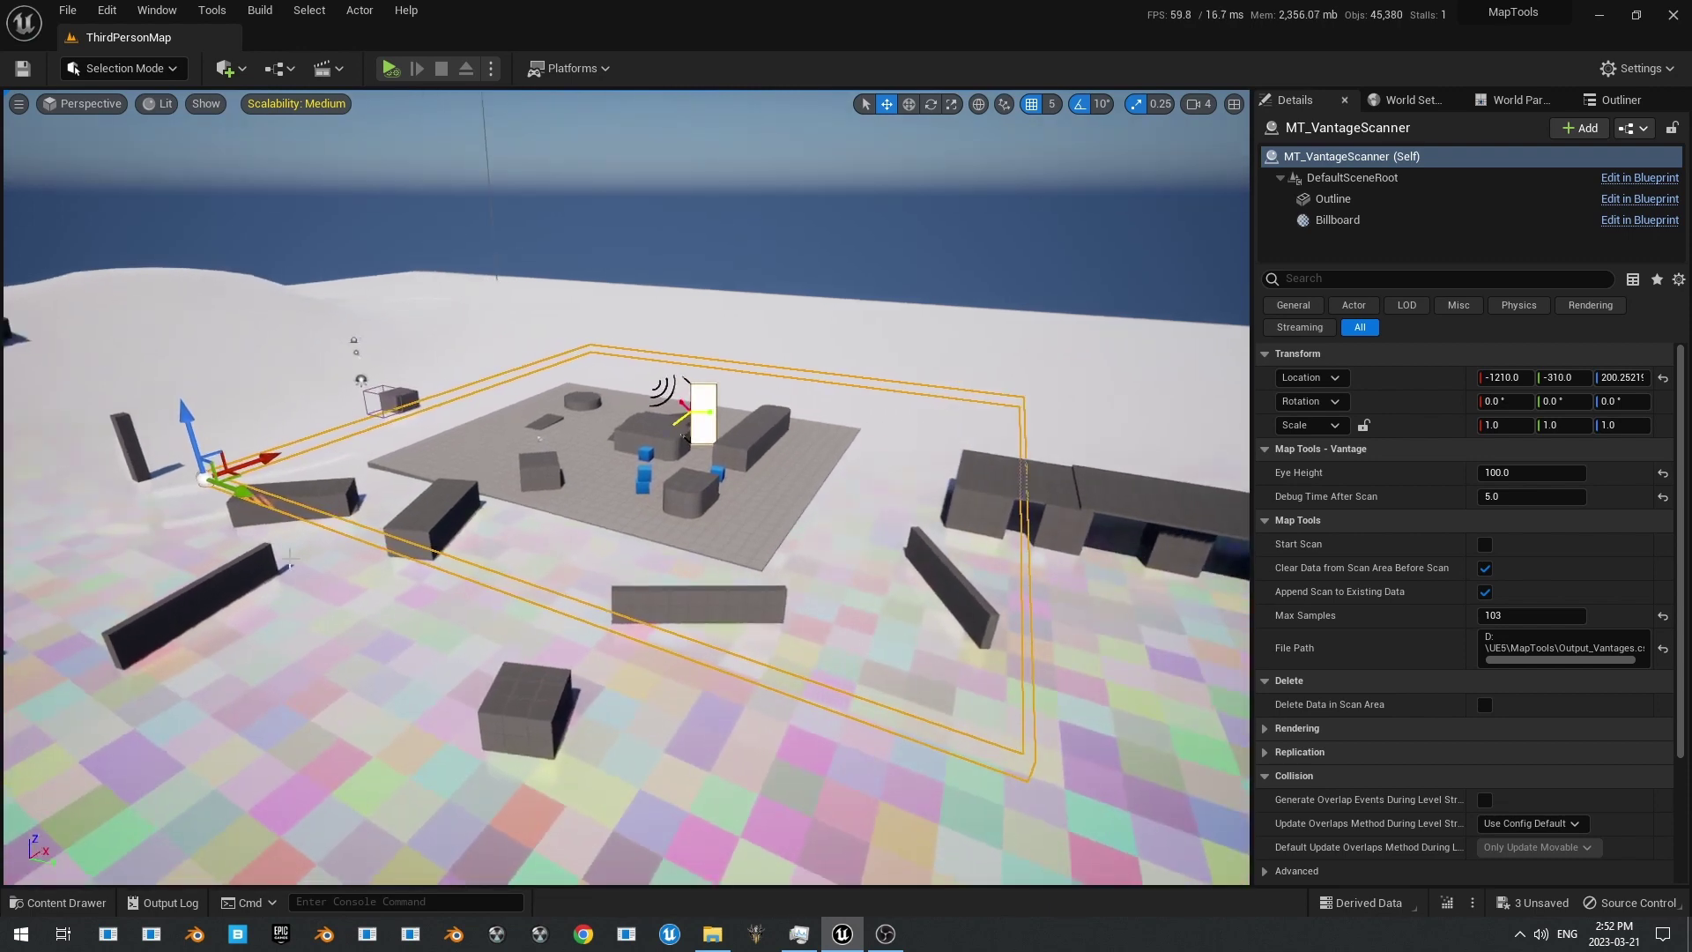
left_click_drag(249, 492, 225, 463)
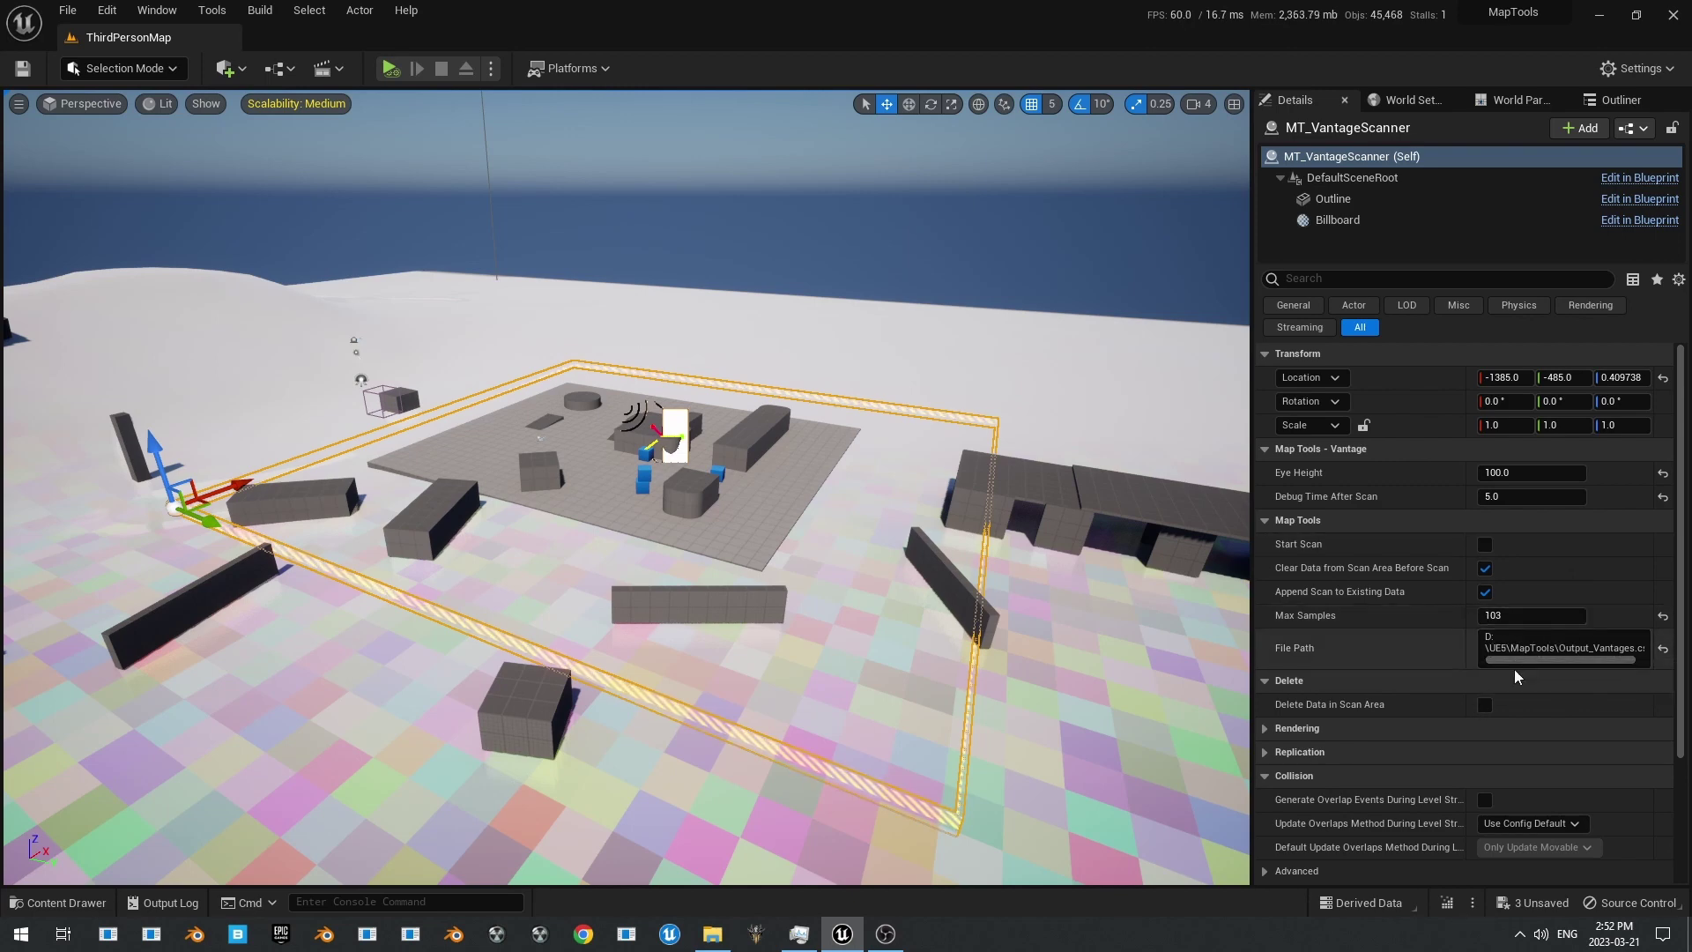
Step: Examine the vantage scanner's File Path setting, including the output file name and its folder
left_click(1488, 660)
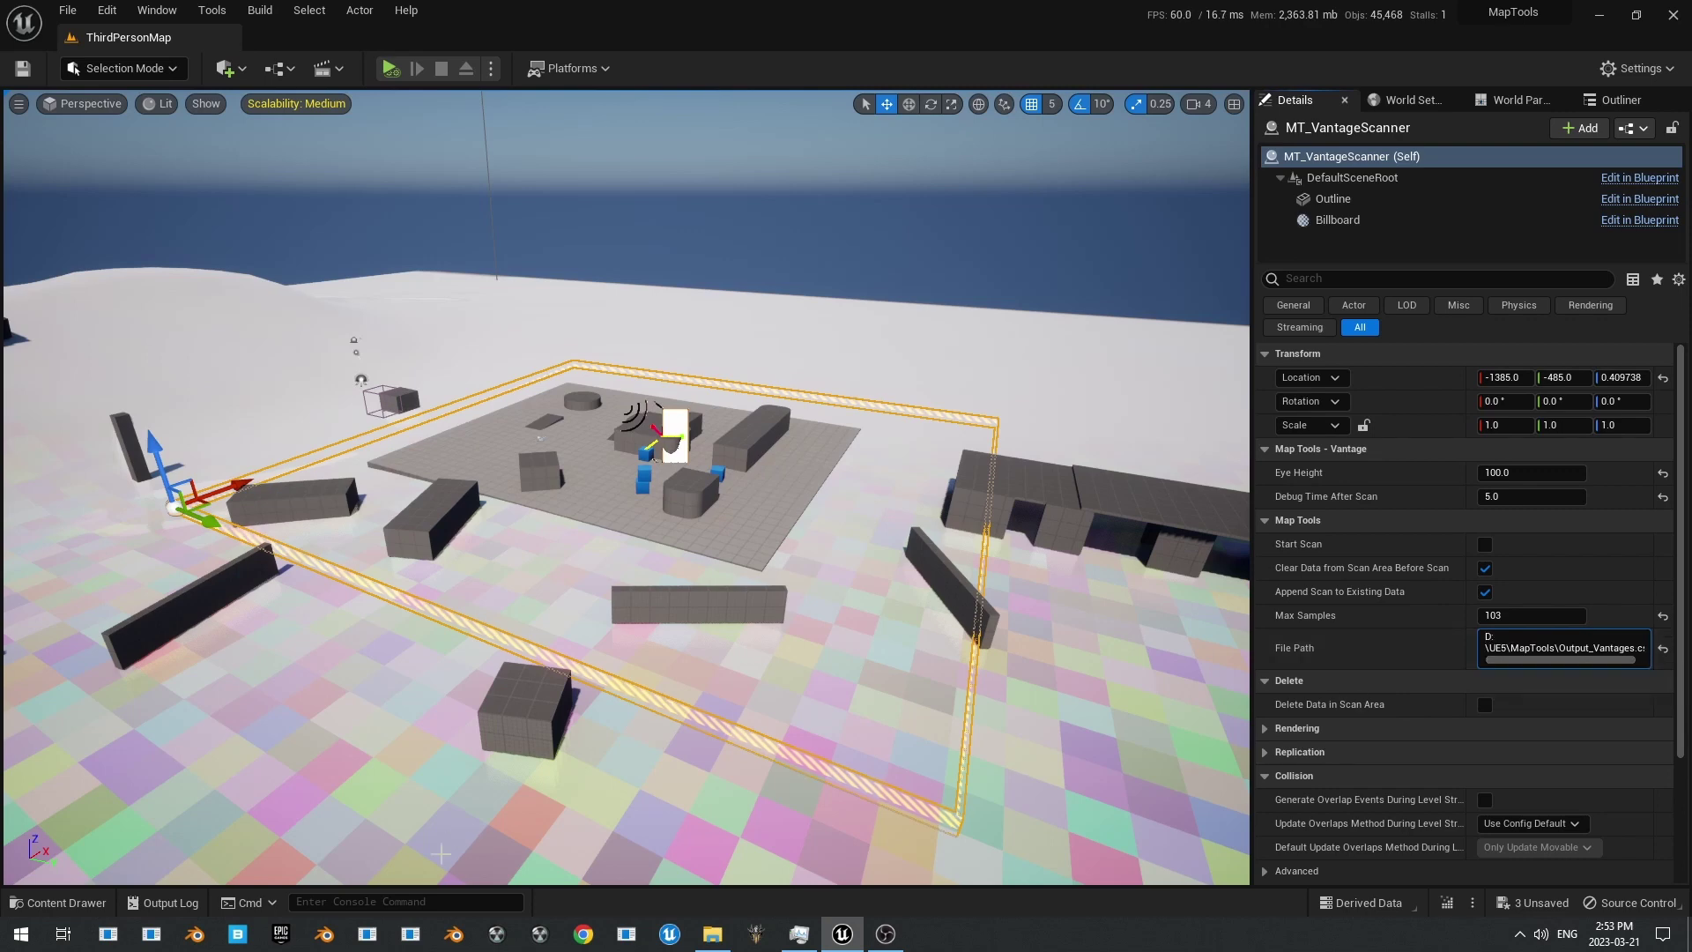
key("ctrl+space")
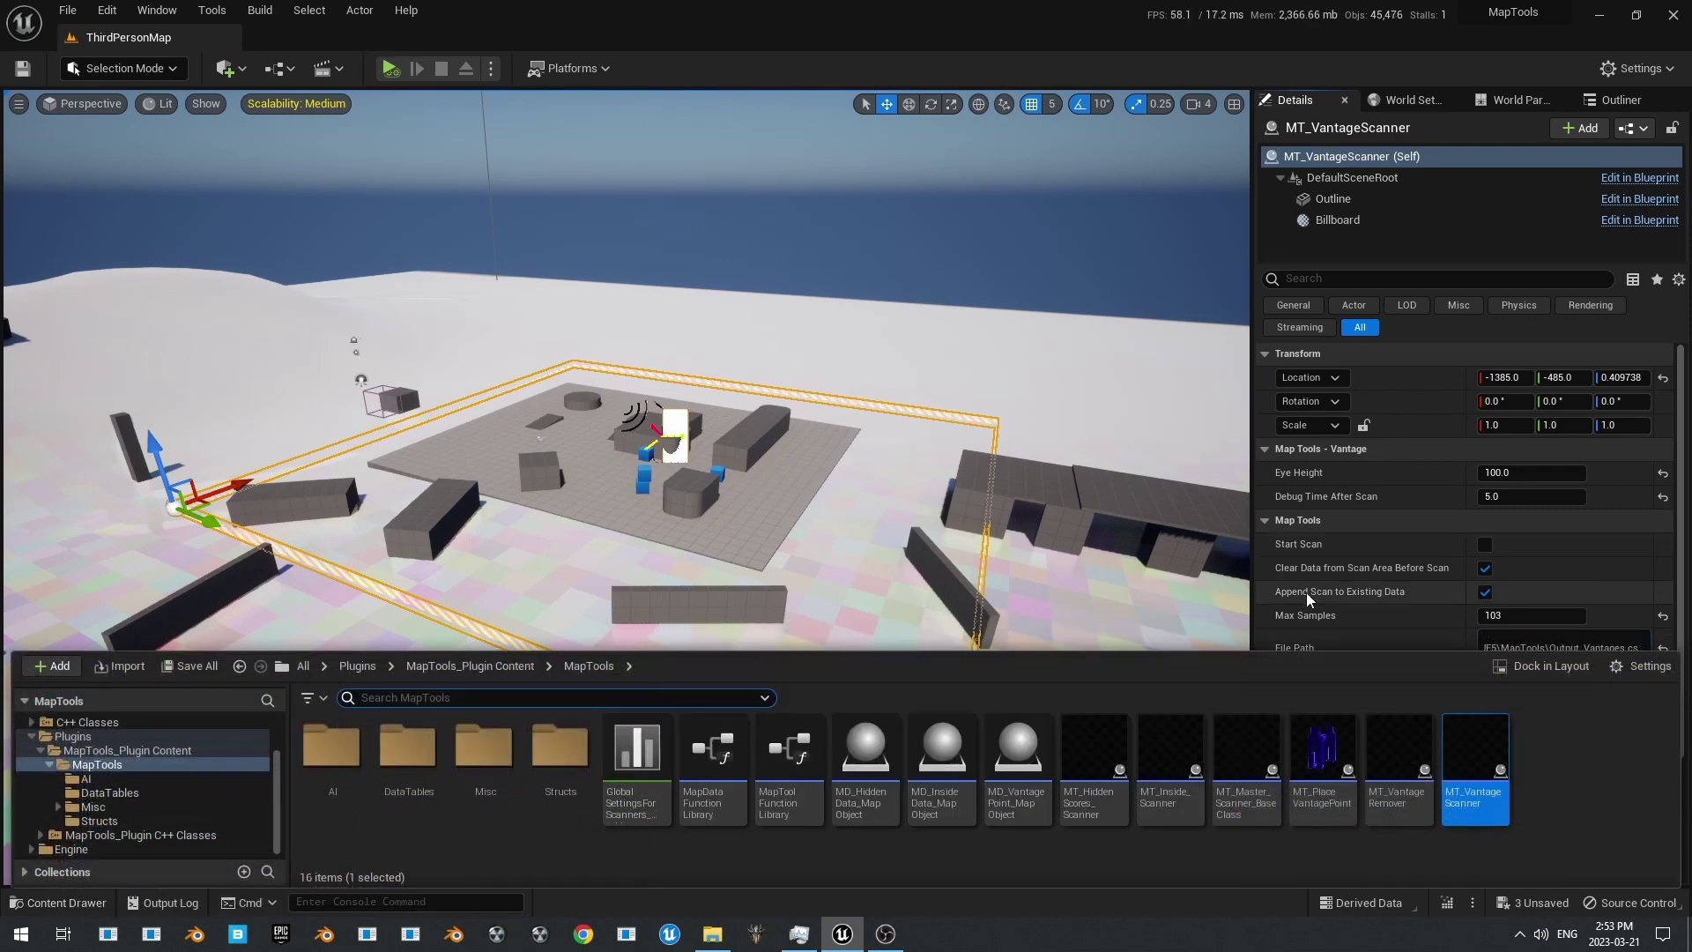
left_click(1322, 641)
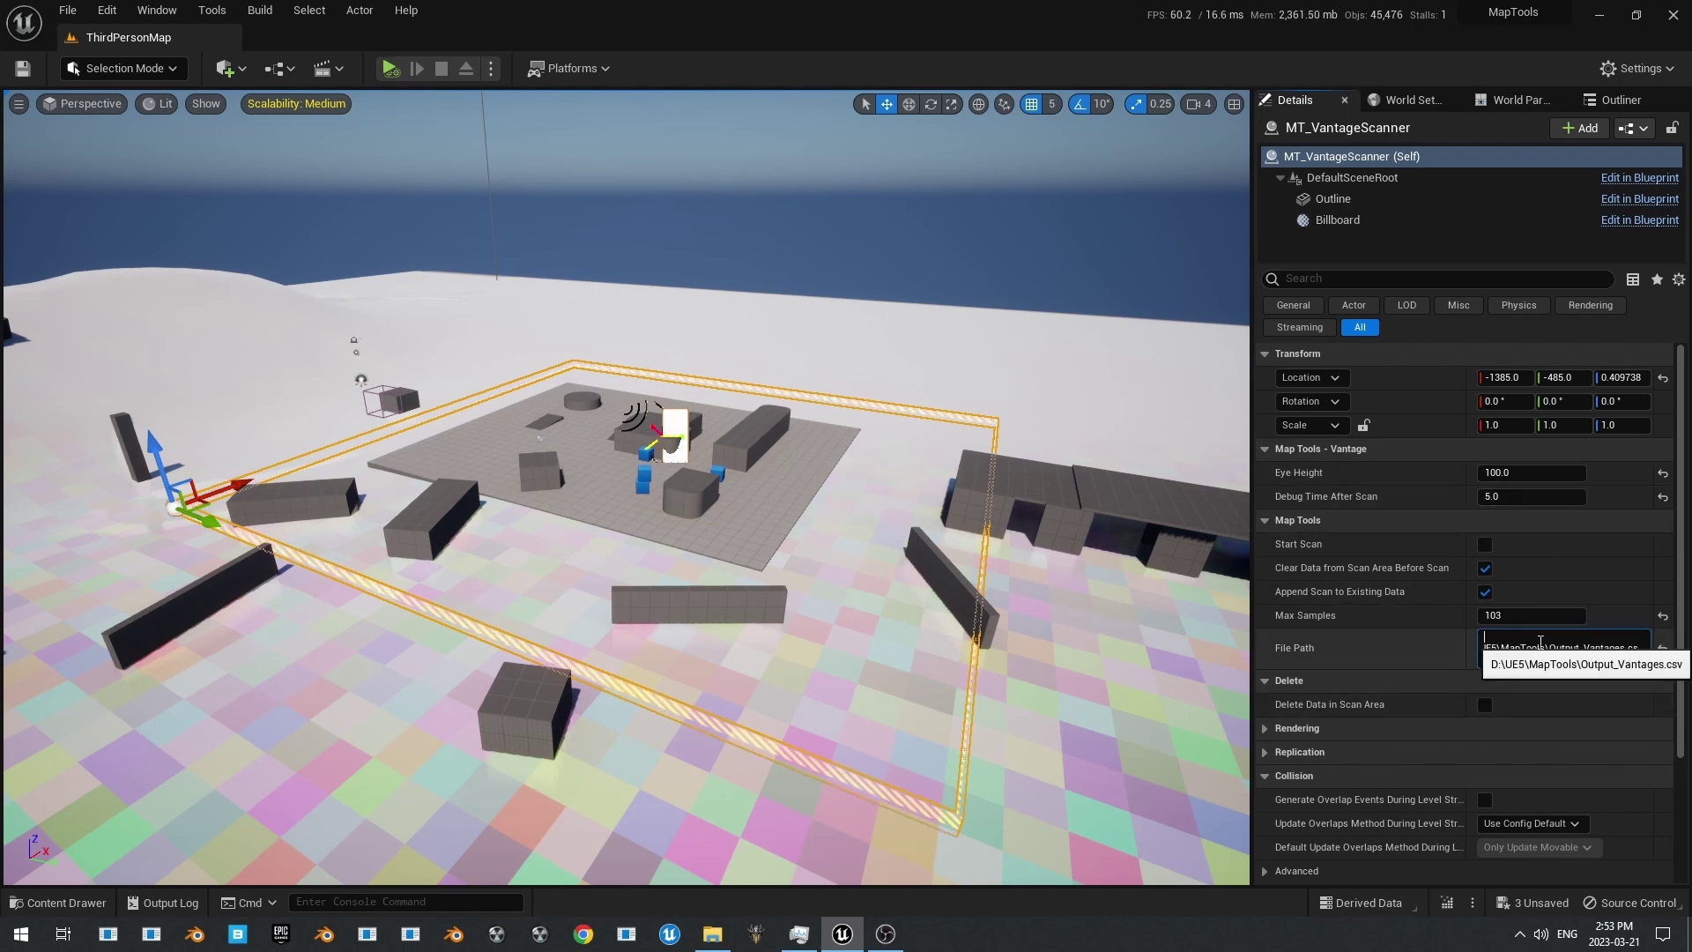
left_click_drag(1558, 648, 1613, 647)
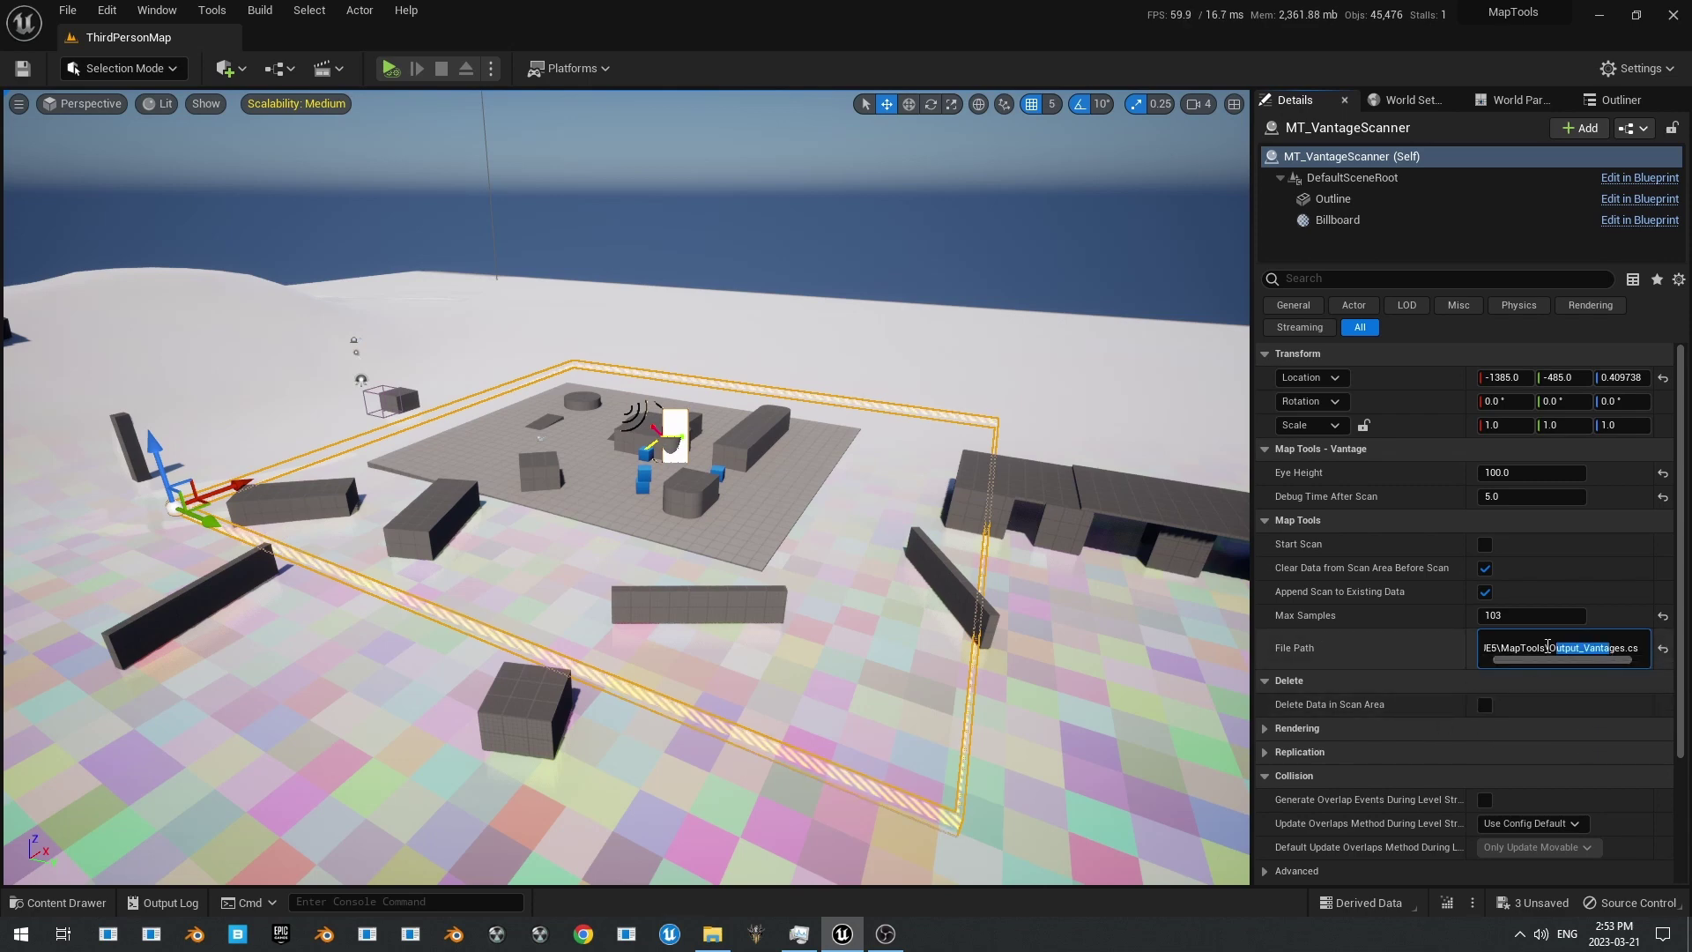
left_click(1598, 649)
left_click_drag(1571, 646, 1488, 646)
left_click(1582, 645)
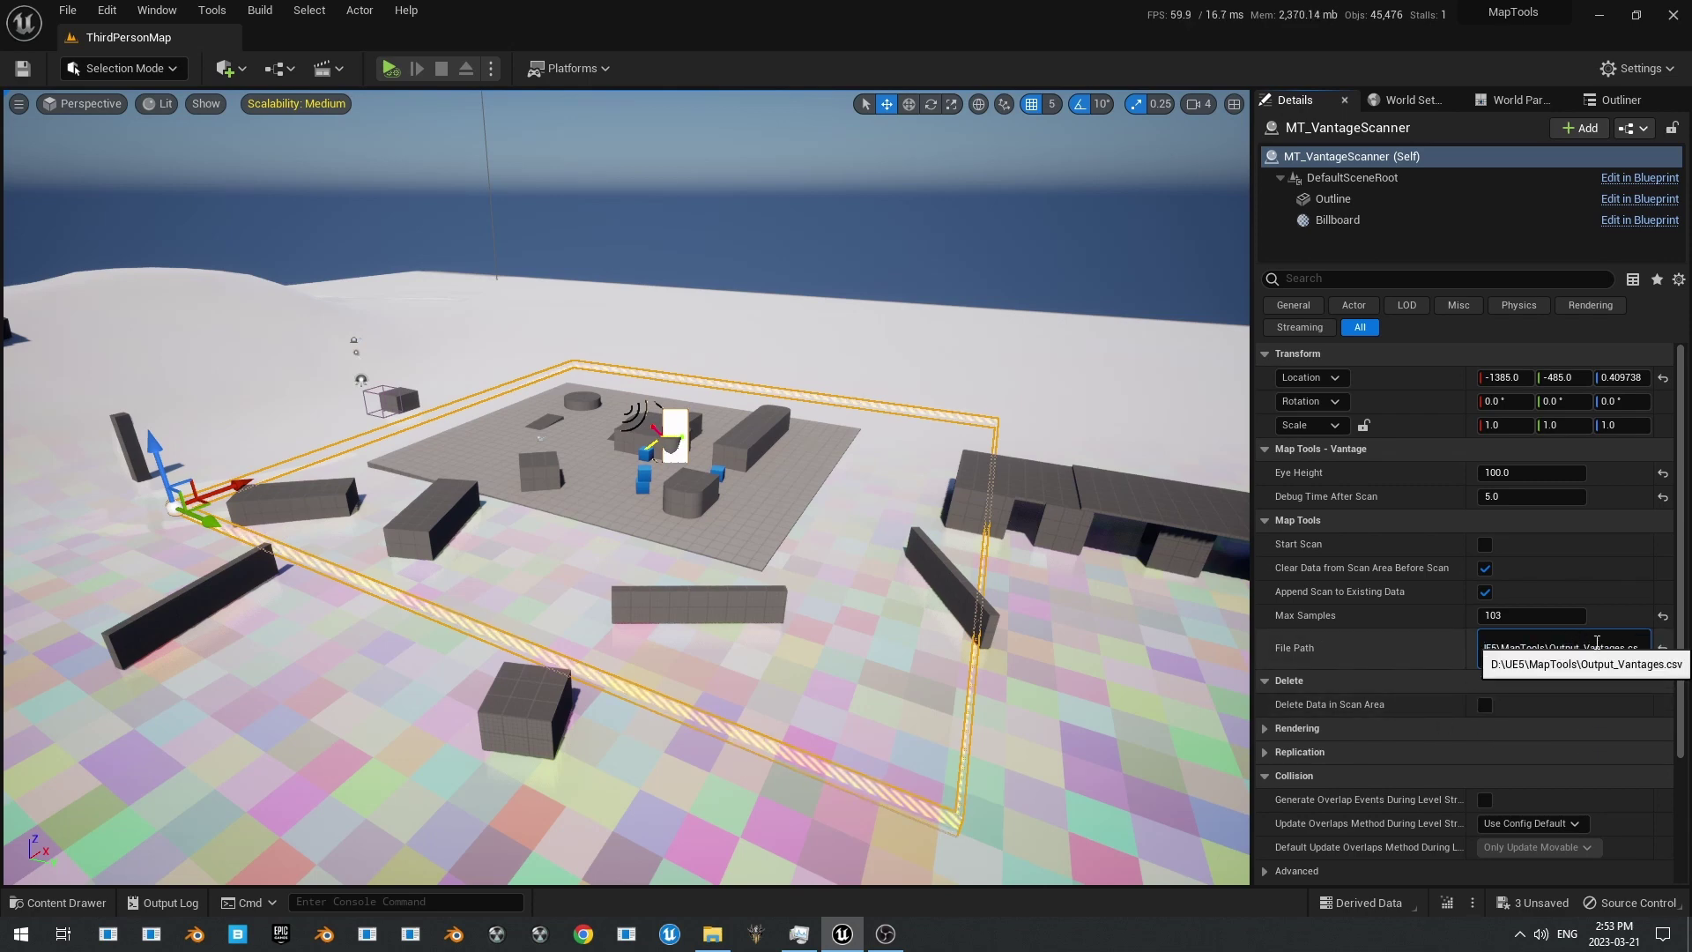
Step: Start the vantage scan and view the debug markers around the obstacles in the scan area
right_click_drag(955, 543, 957, 551)
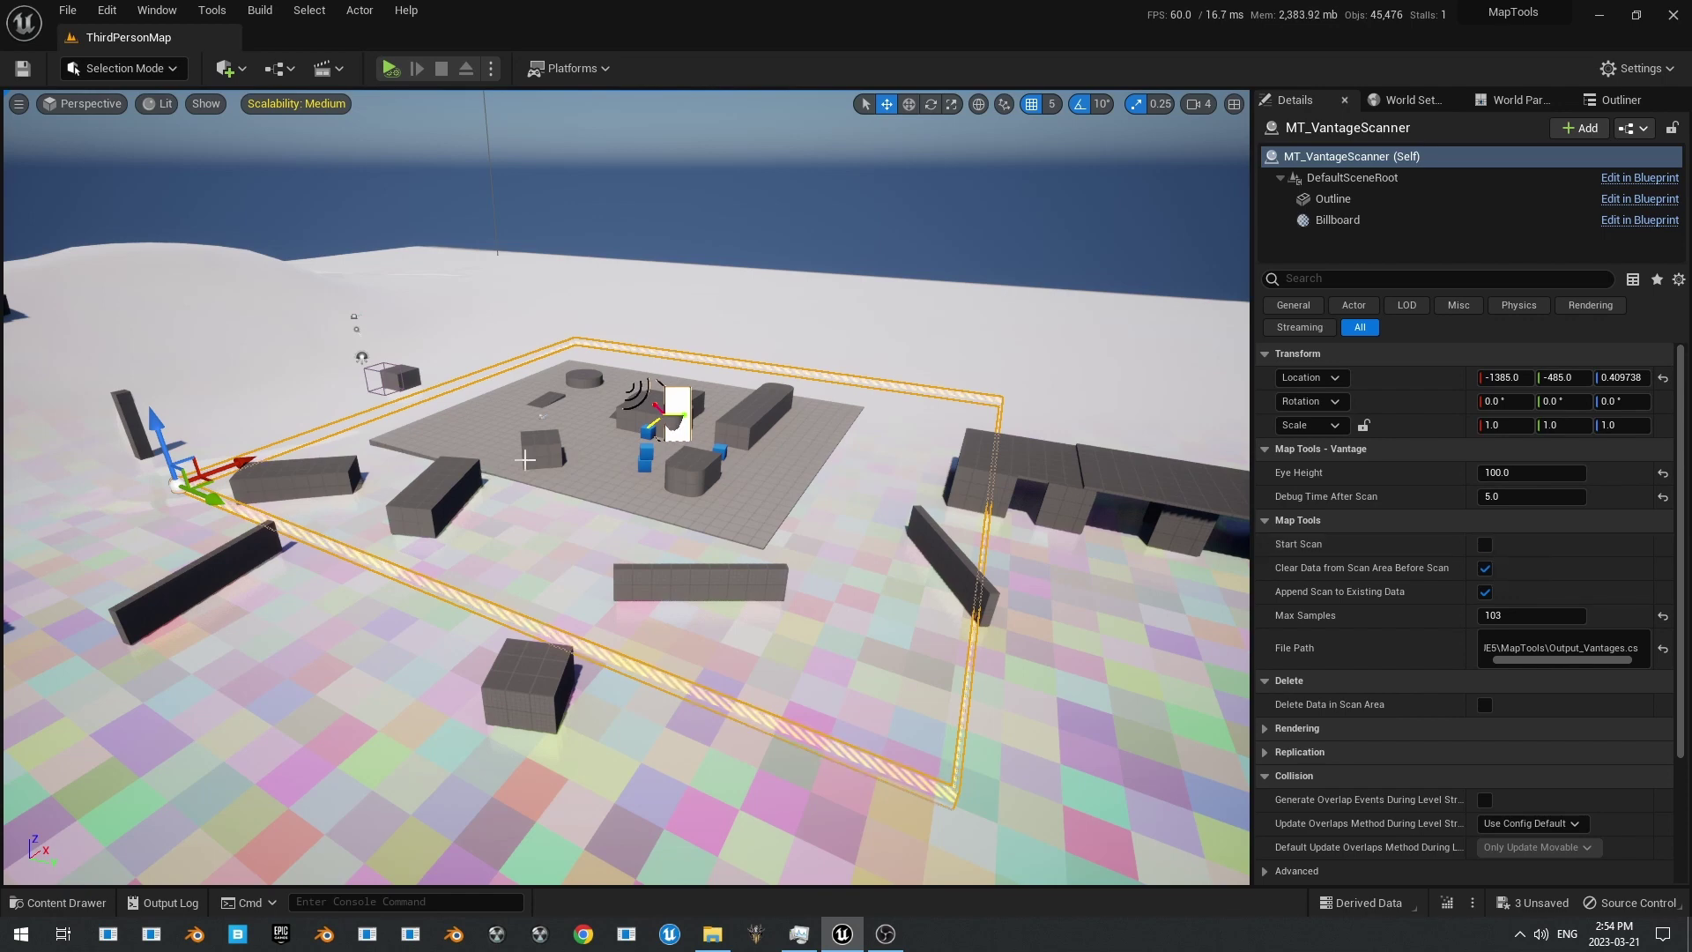
right_click(1064, 620)
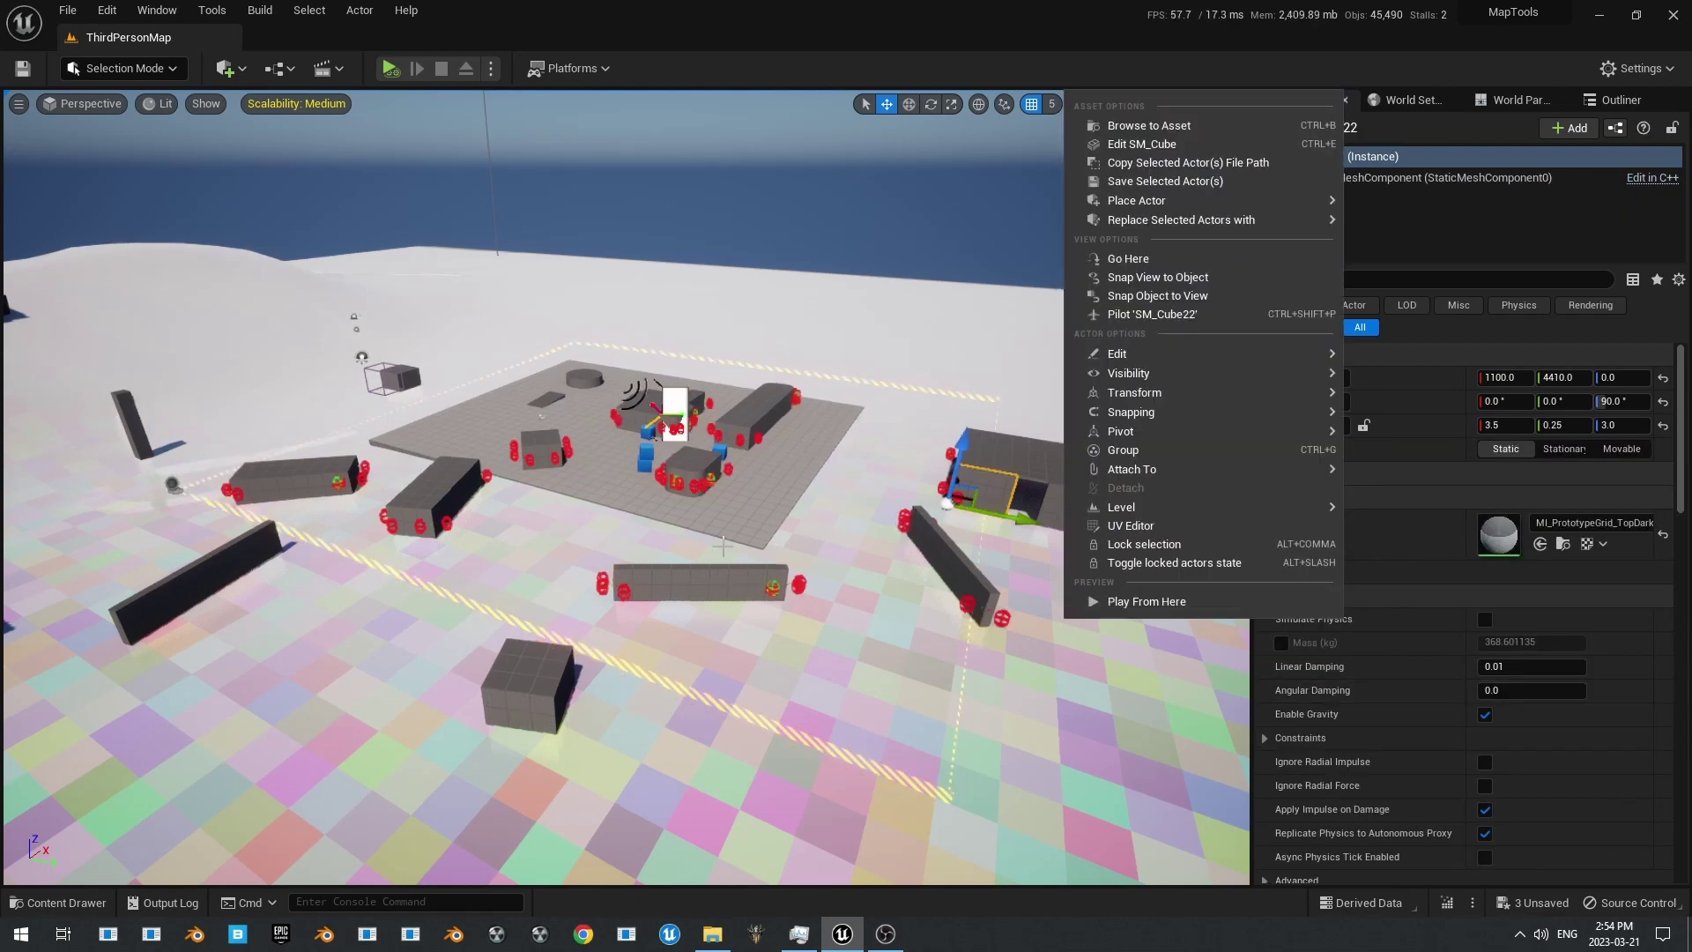
right_click_drag(1065, 619, 1146, 591)
right_click_drag(756, 434, 657, 465)
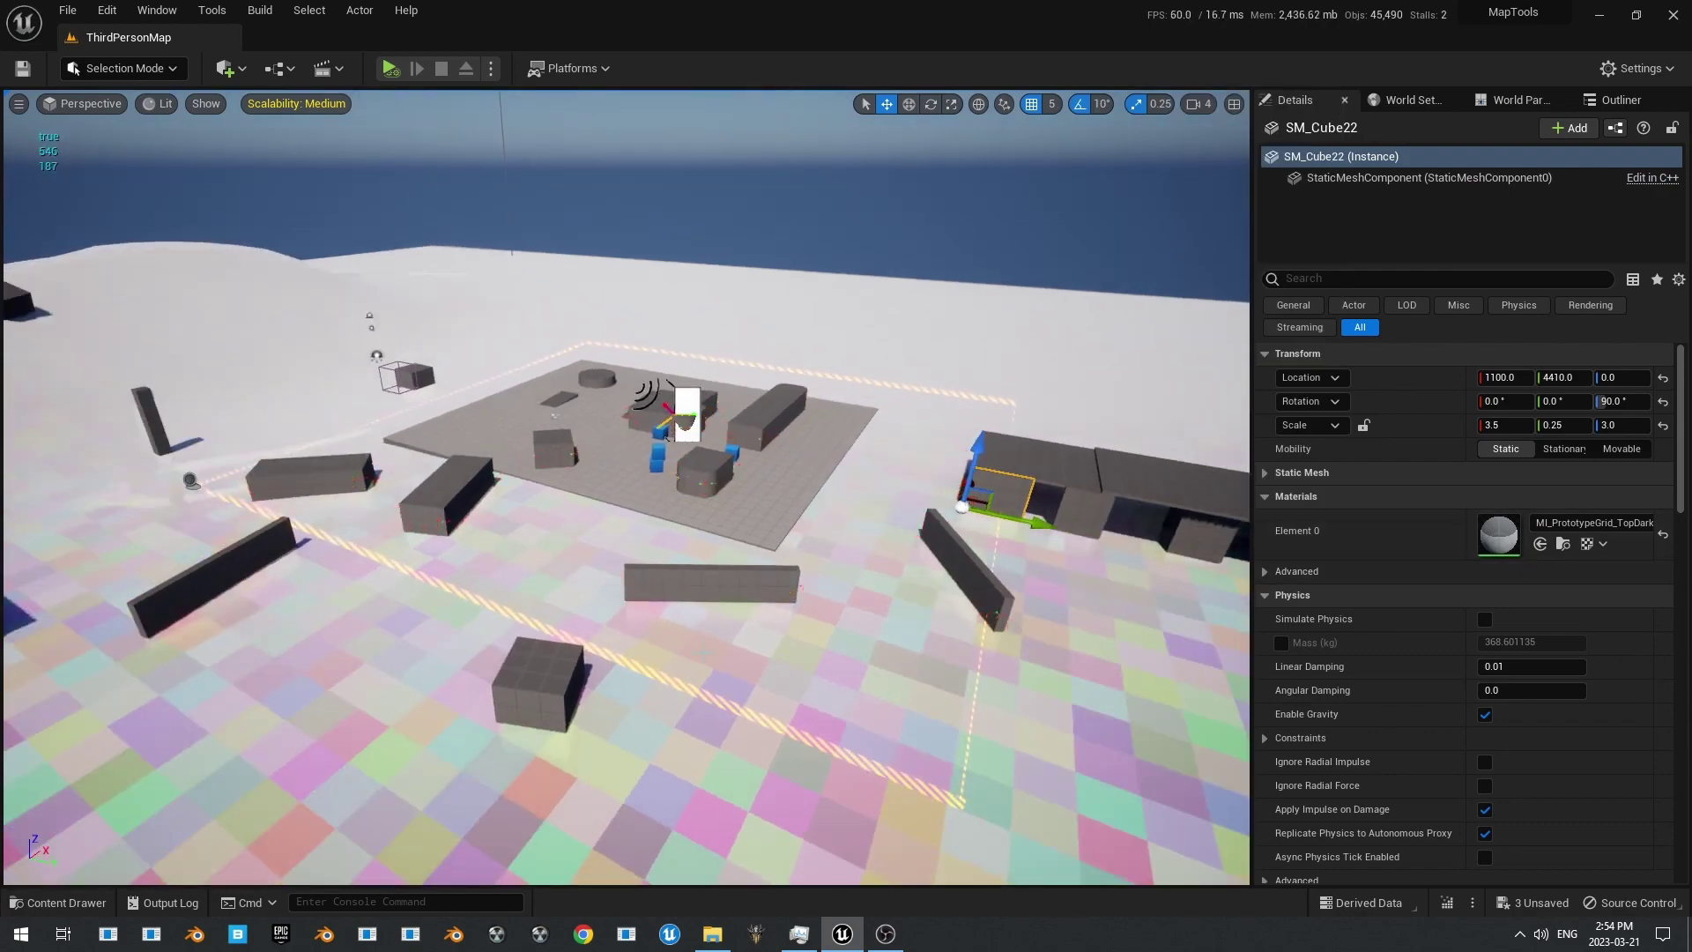
Step: Reimport Vantage_DataTable from the MapTools plugin's DataTables folder, using Output_Vantages.csv as its new source file
right_click_drag(706, 653, 766, 476)
key("w")
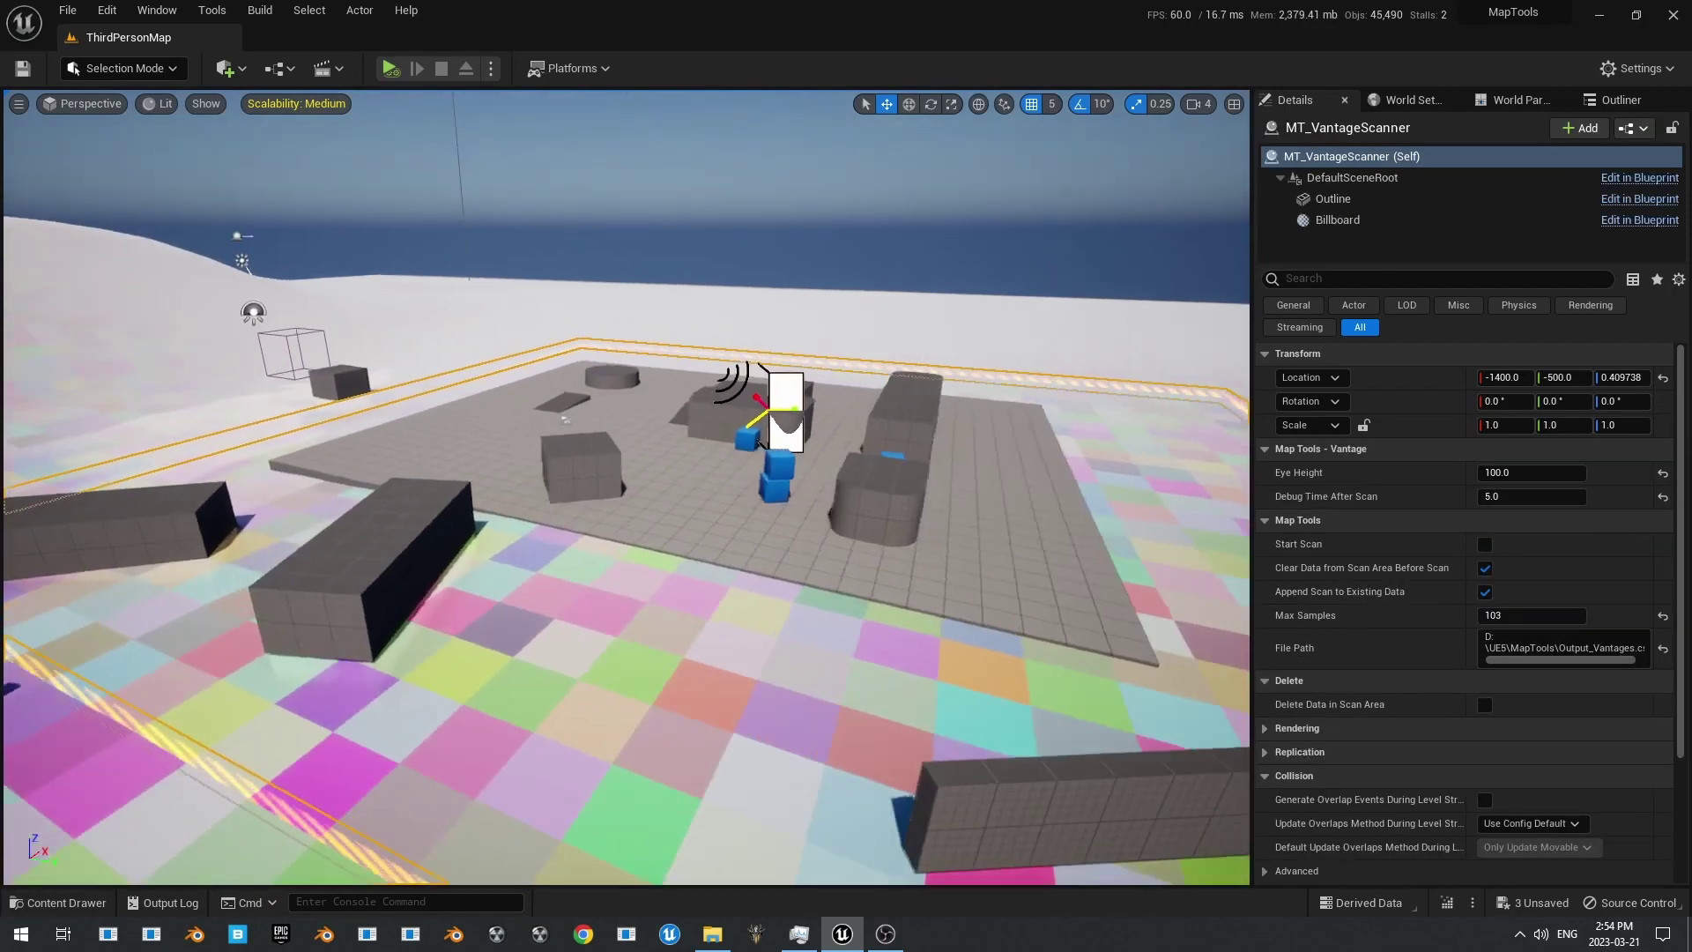
right_click_drag(170, 739, 168, 705)
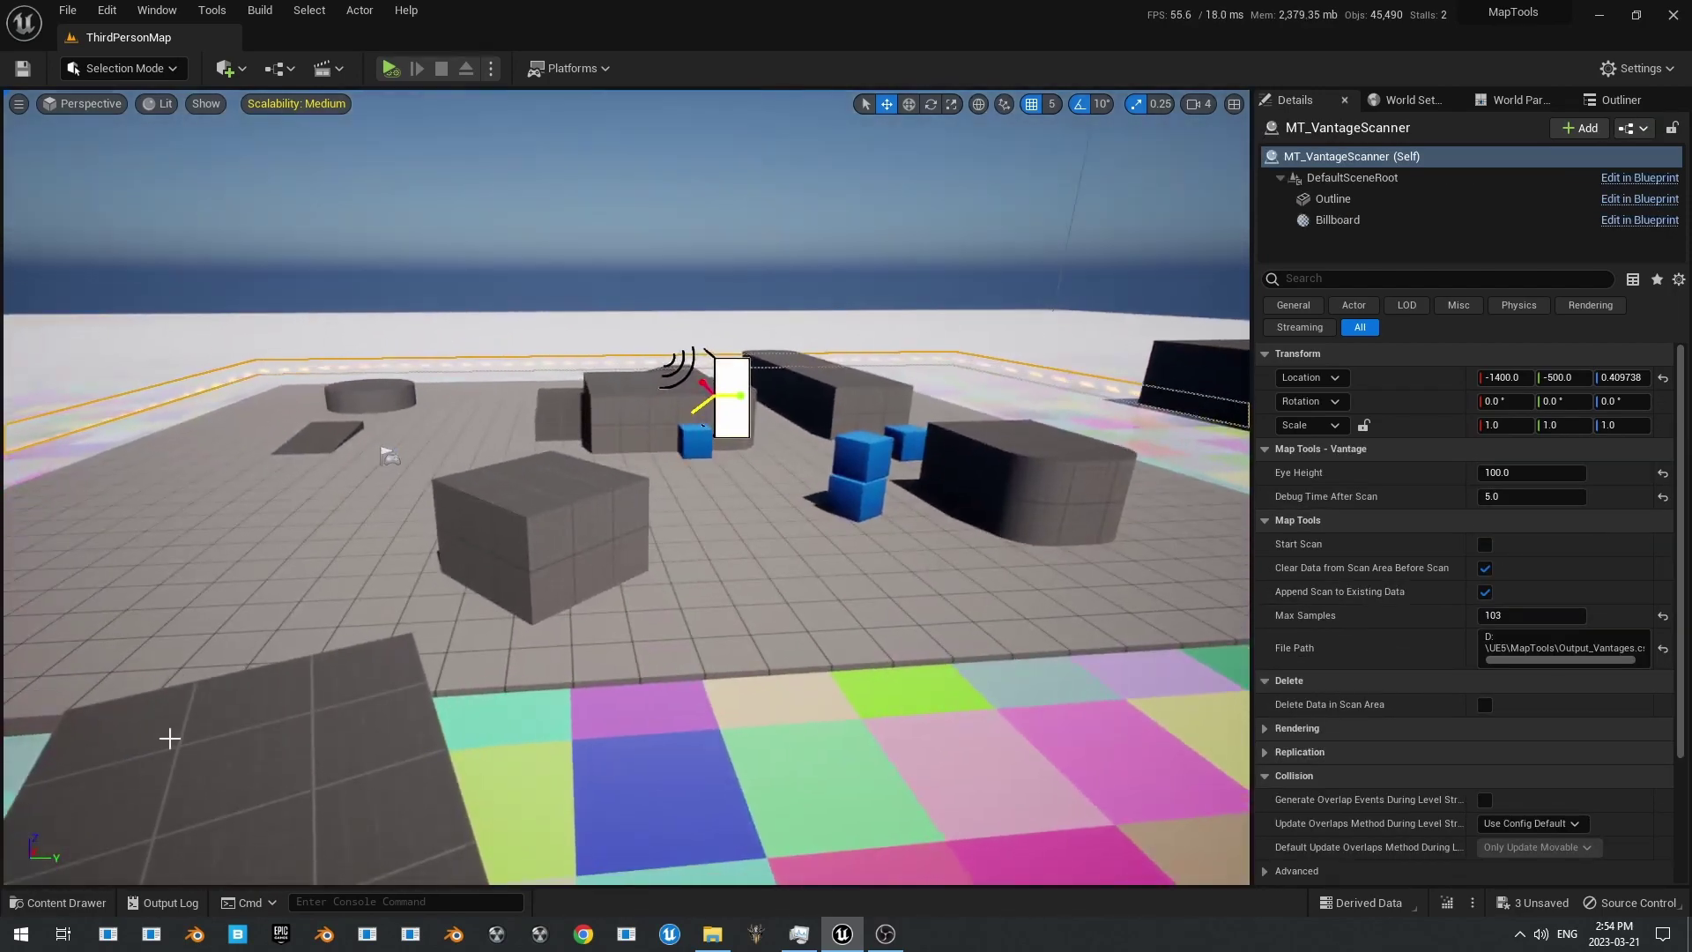
left_click(79, 908)
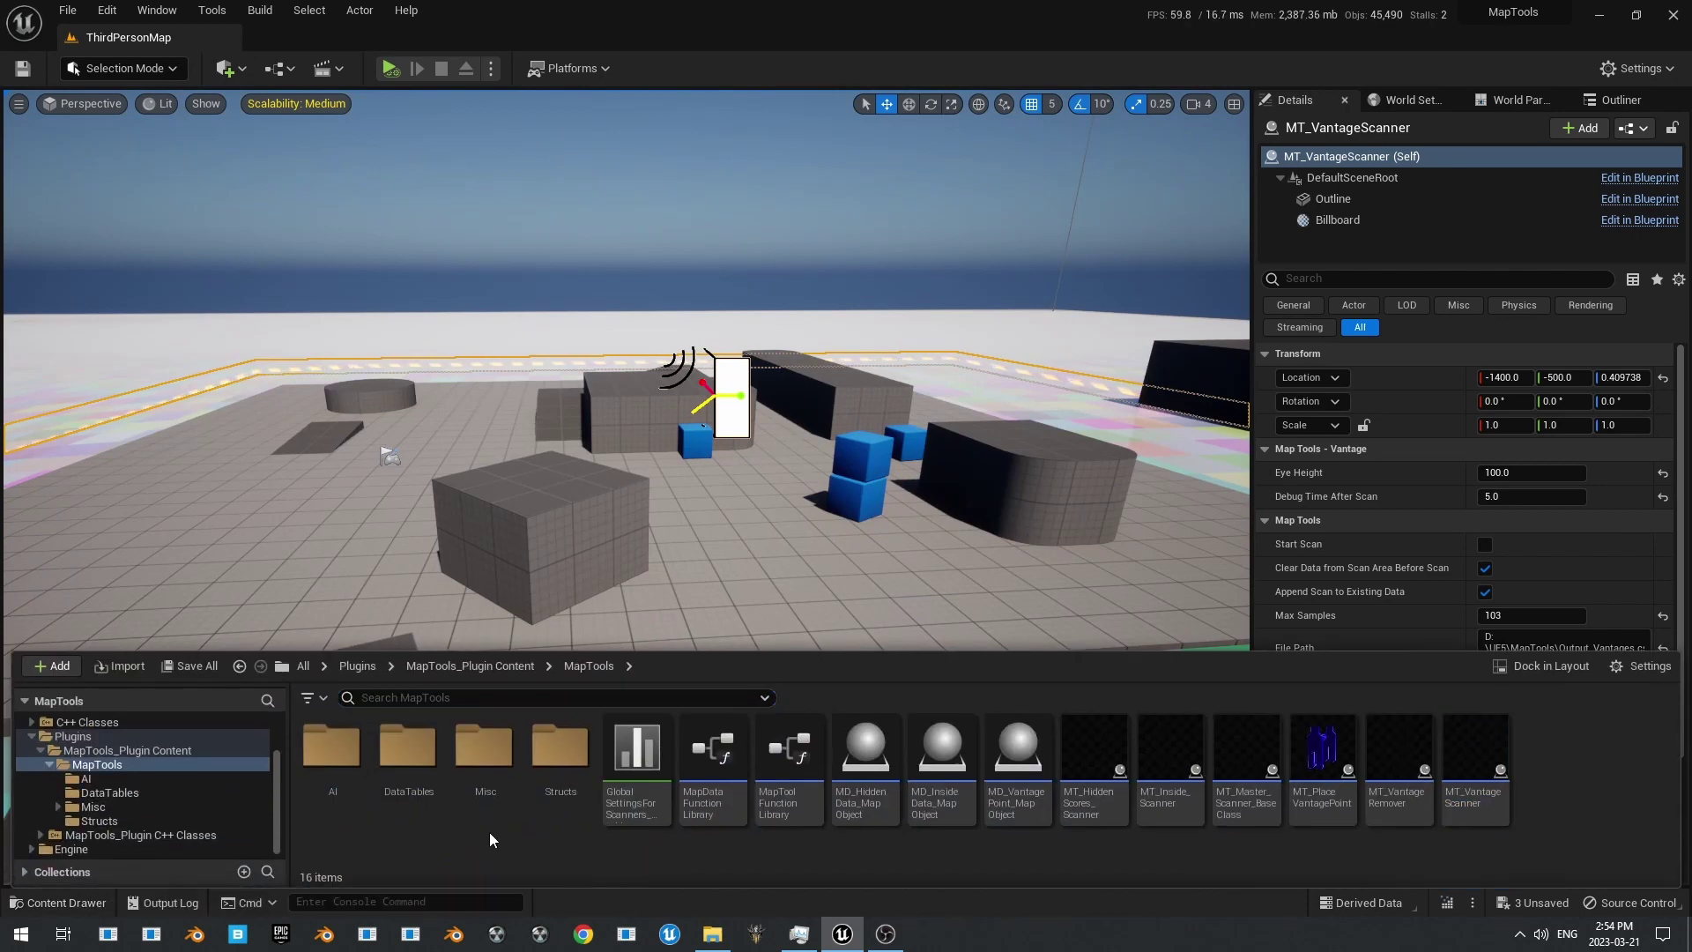
double_click(408, 750)
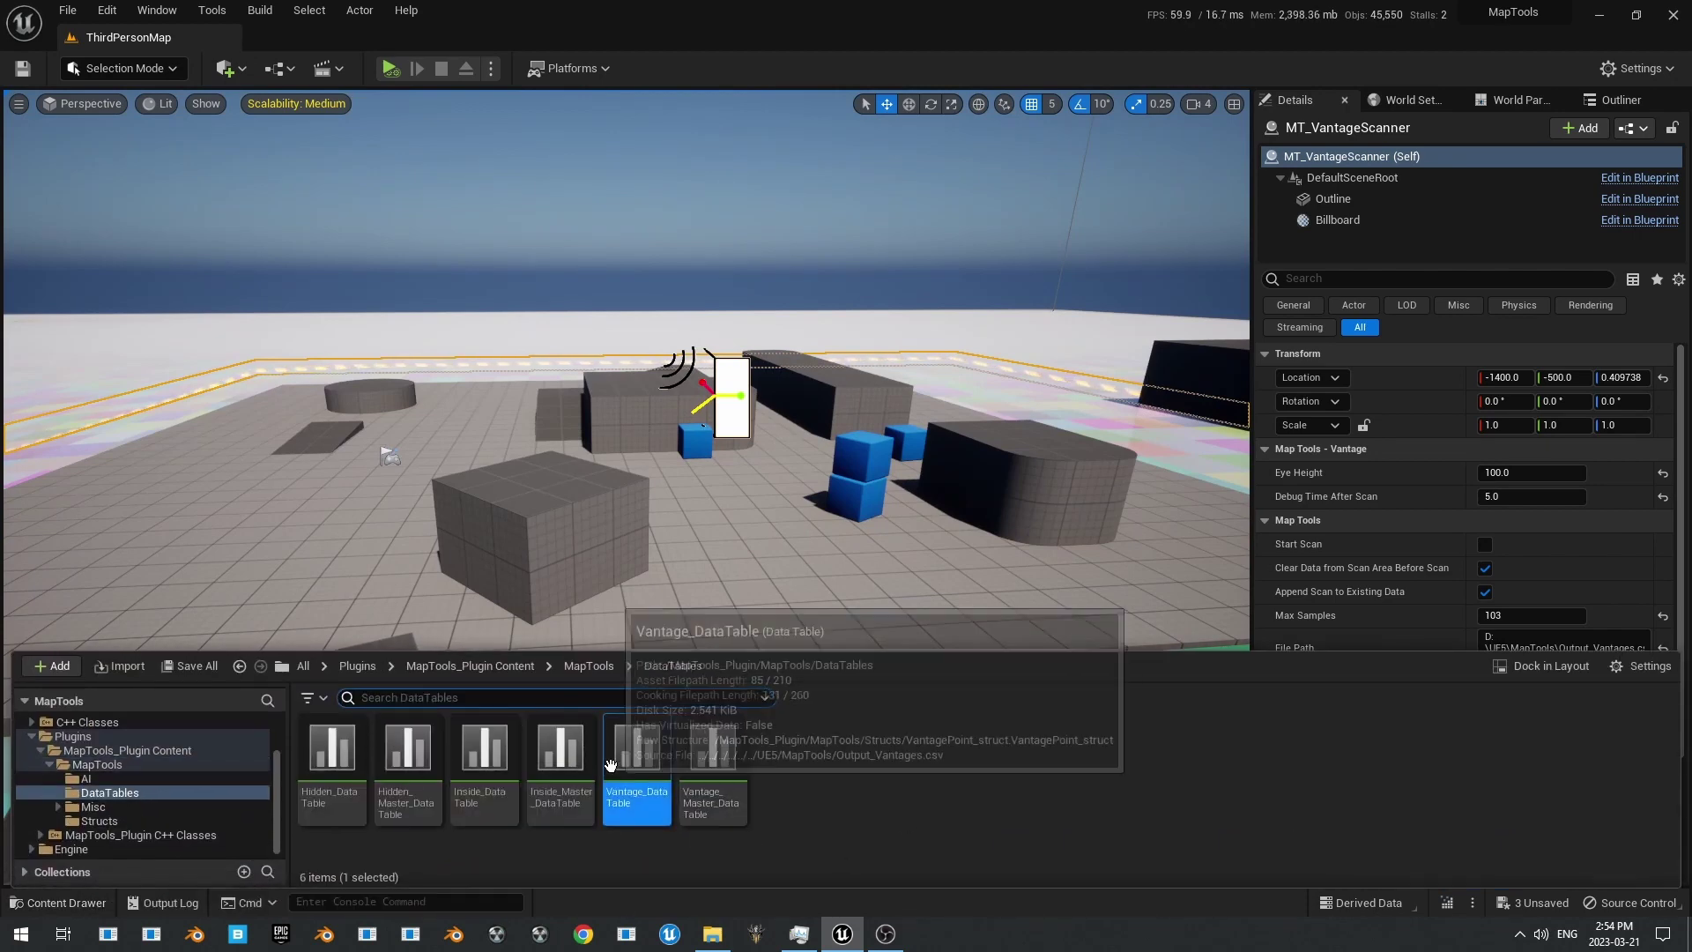
right_click(637, 749)
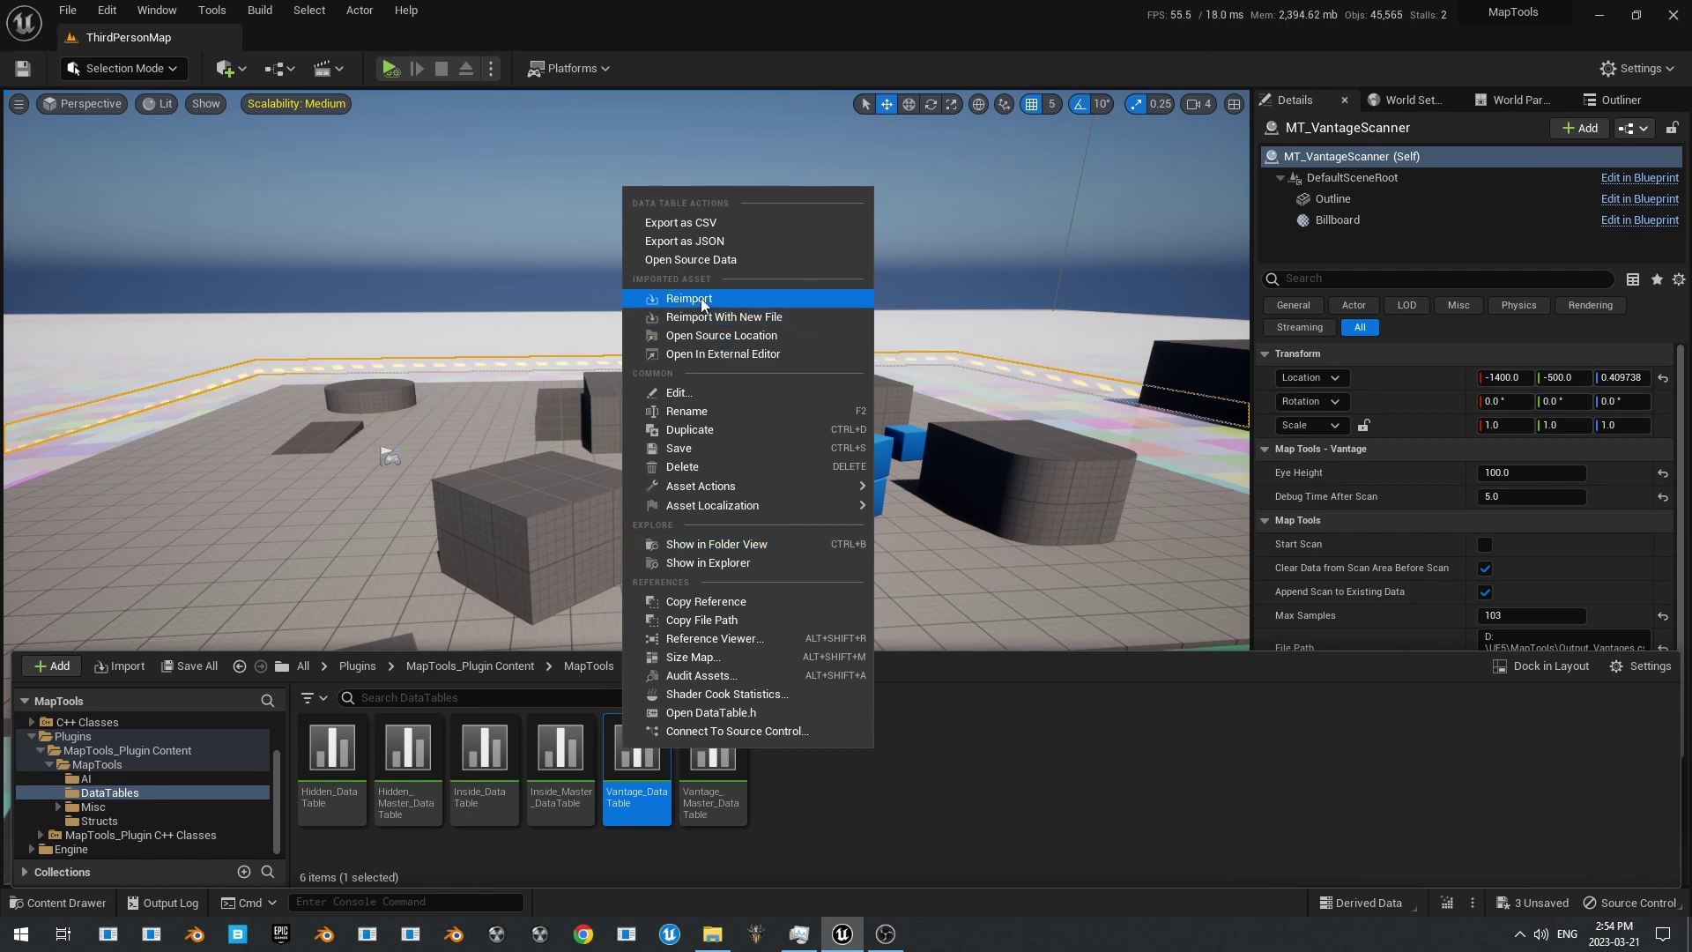
left_click(720, 319)
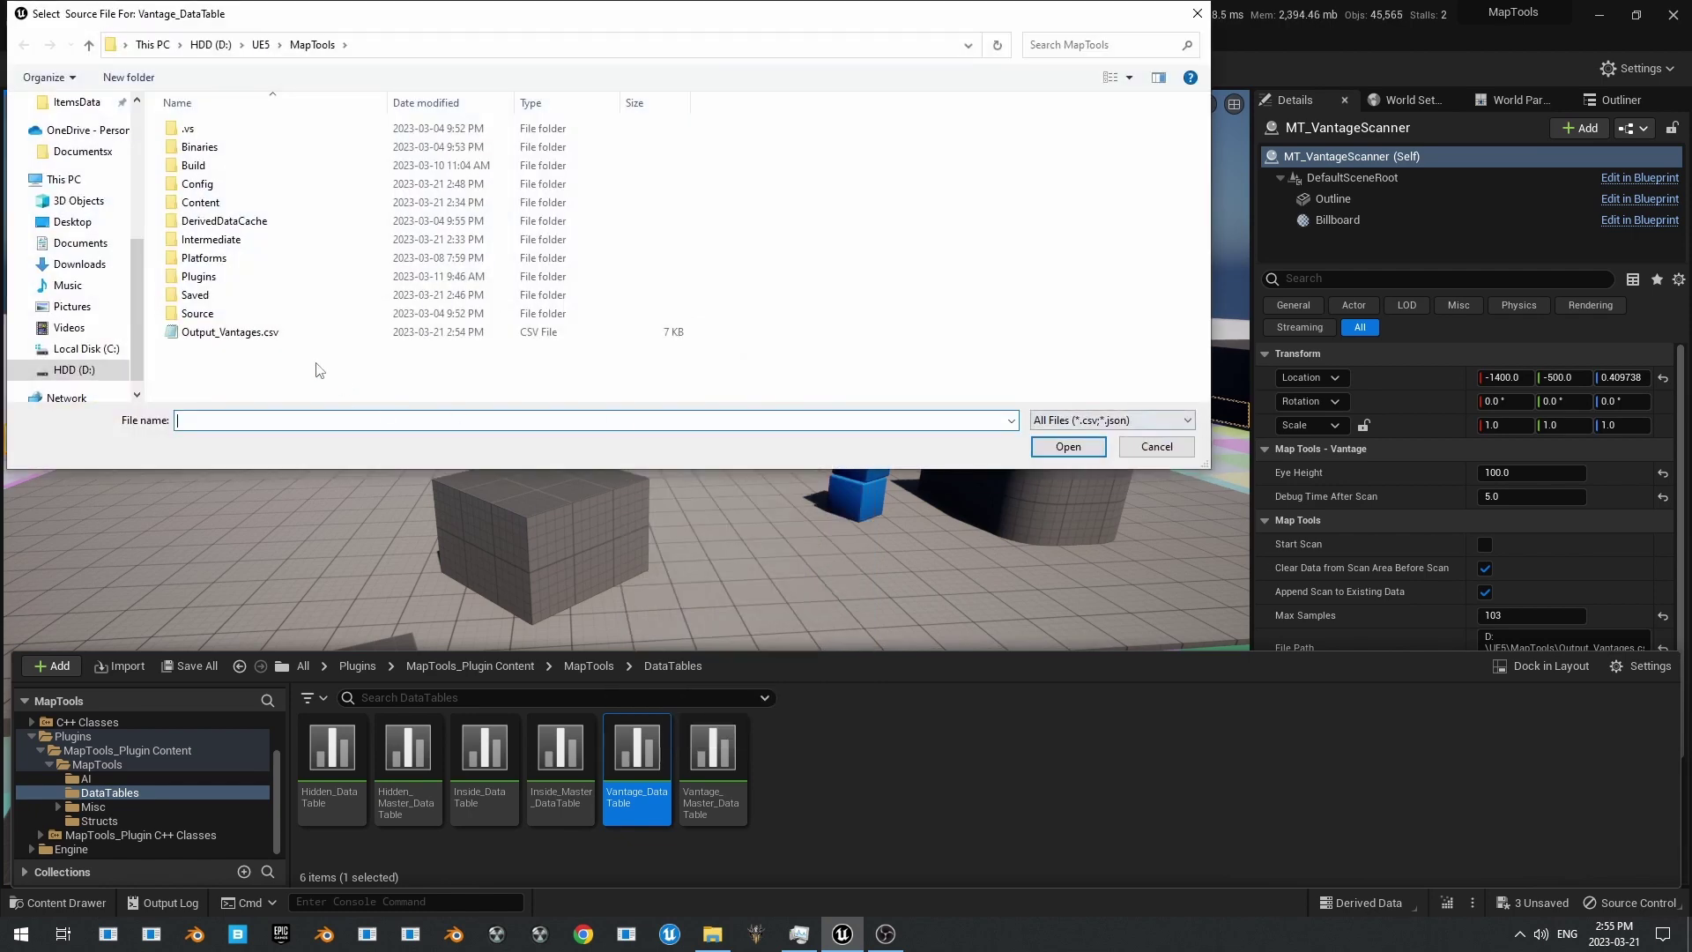
double_click(231, 334)
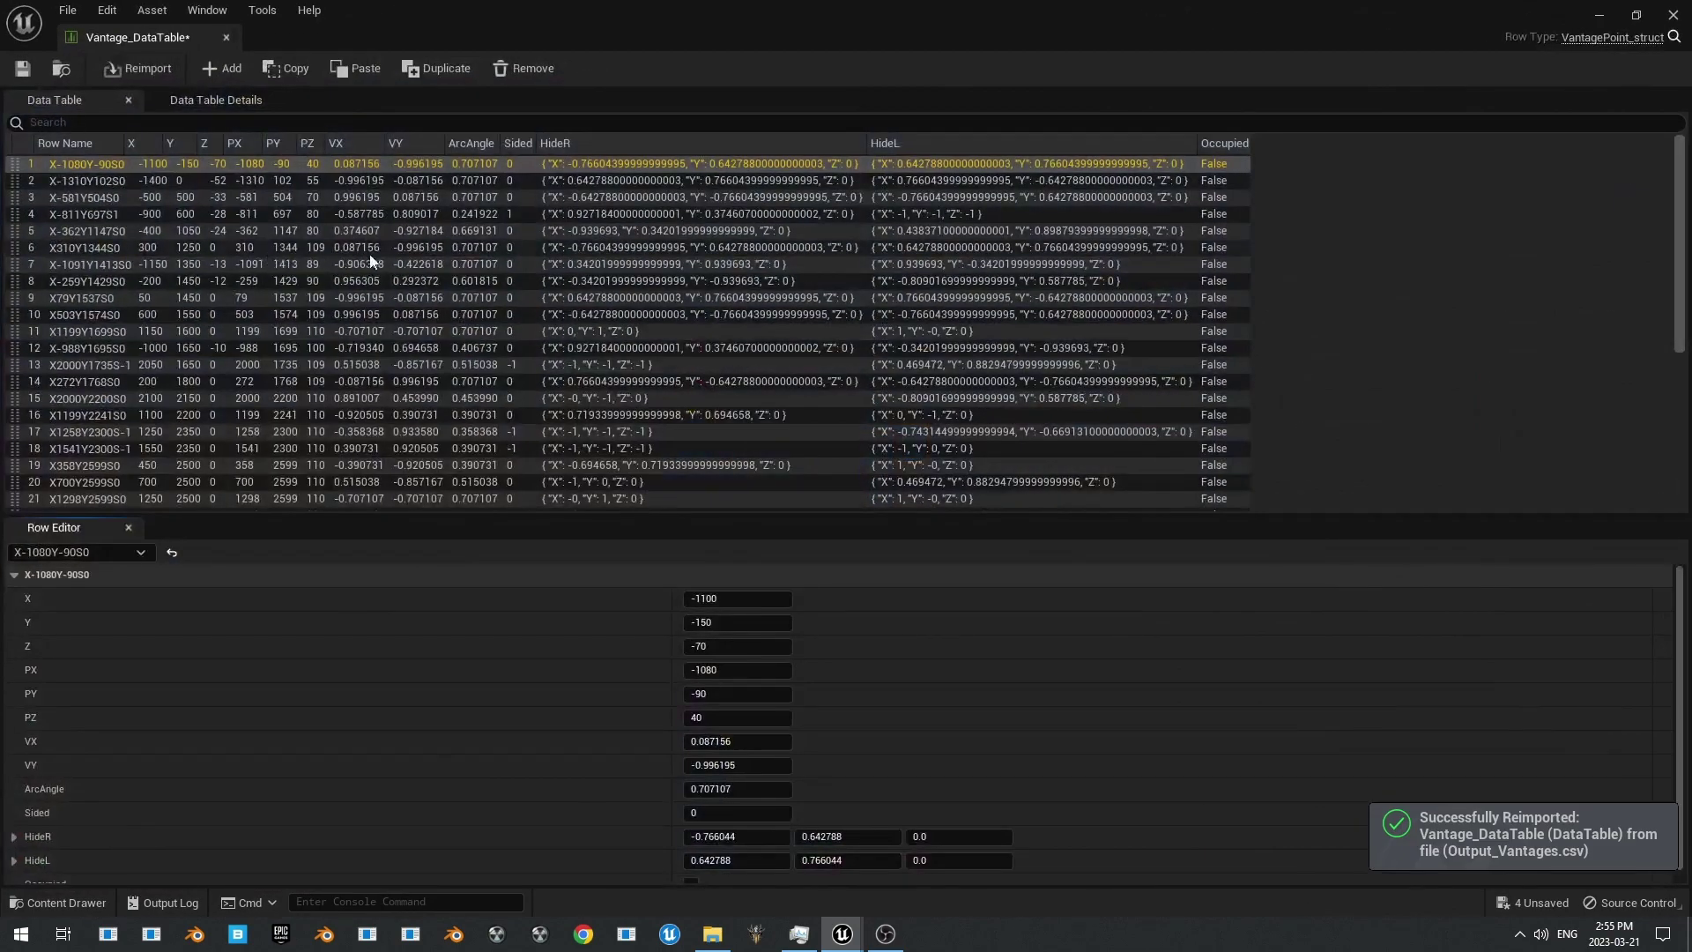
Step: Review the vantage point rows in the reimported Vantage_DataTable and close the table editor
scroll(543, 287, "down", 6)
scroll(586, 391, "up", 6)
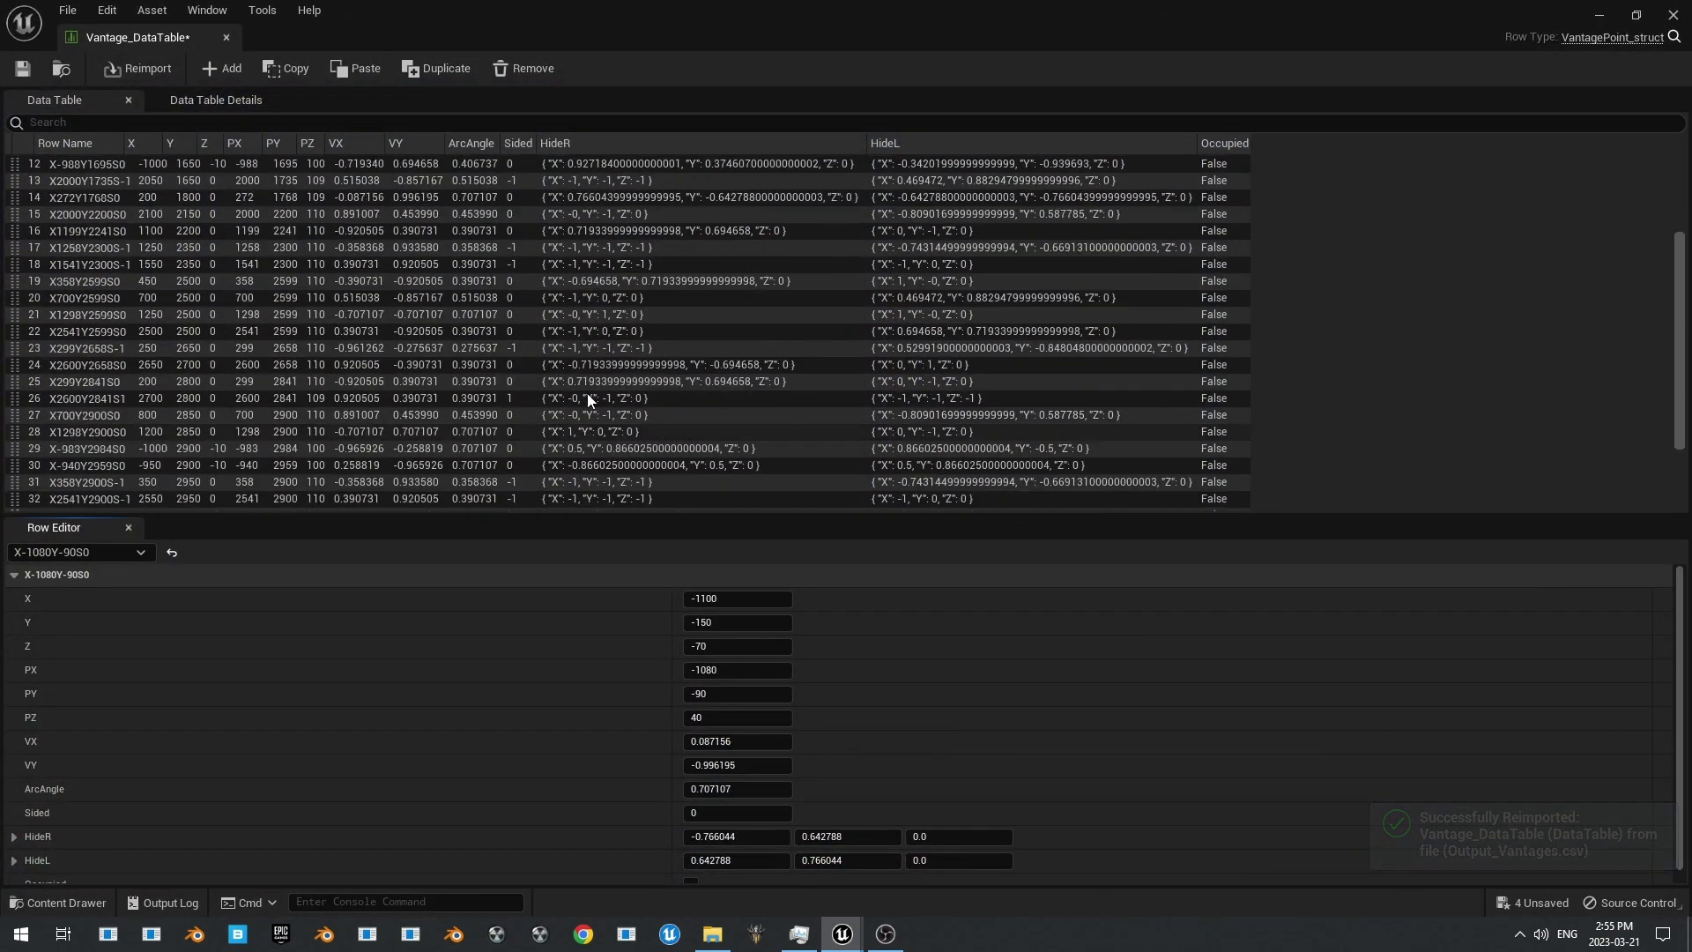
left_click(1671, 15)
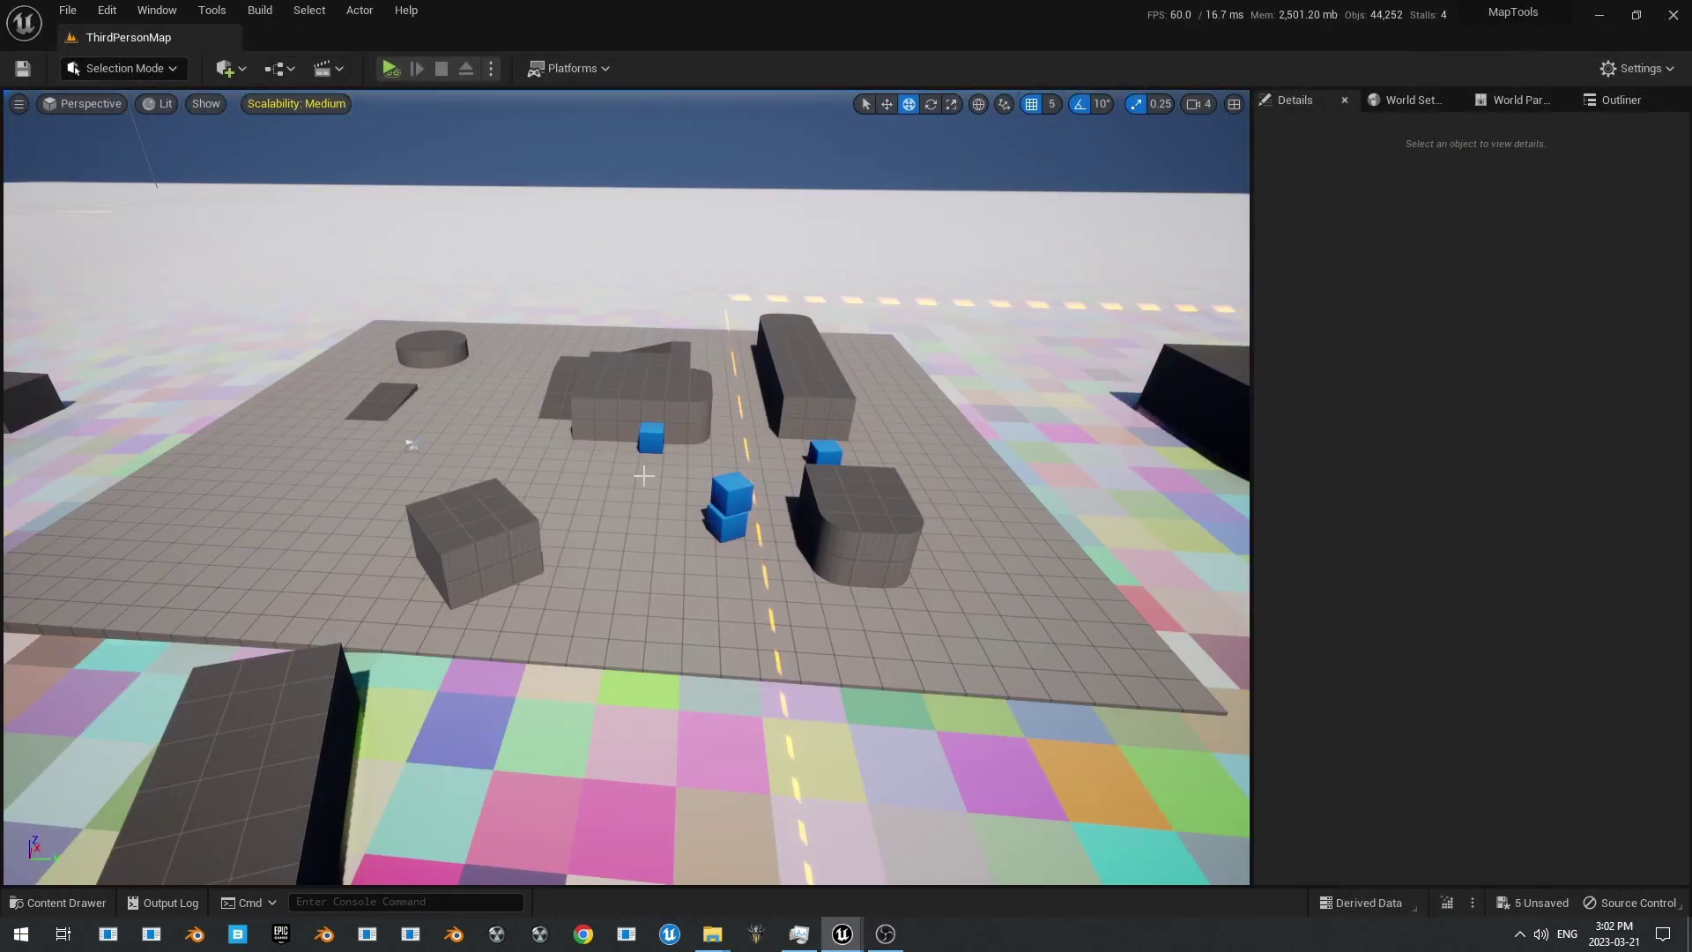
Step: Place an MD_VantagePoint_MapObject on the platform at about X 350, Y 1985 and check its data table choices
right_click_drag(645, 476, 555, 409)
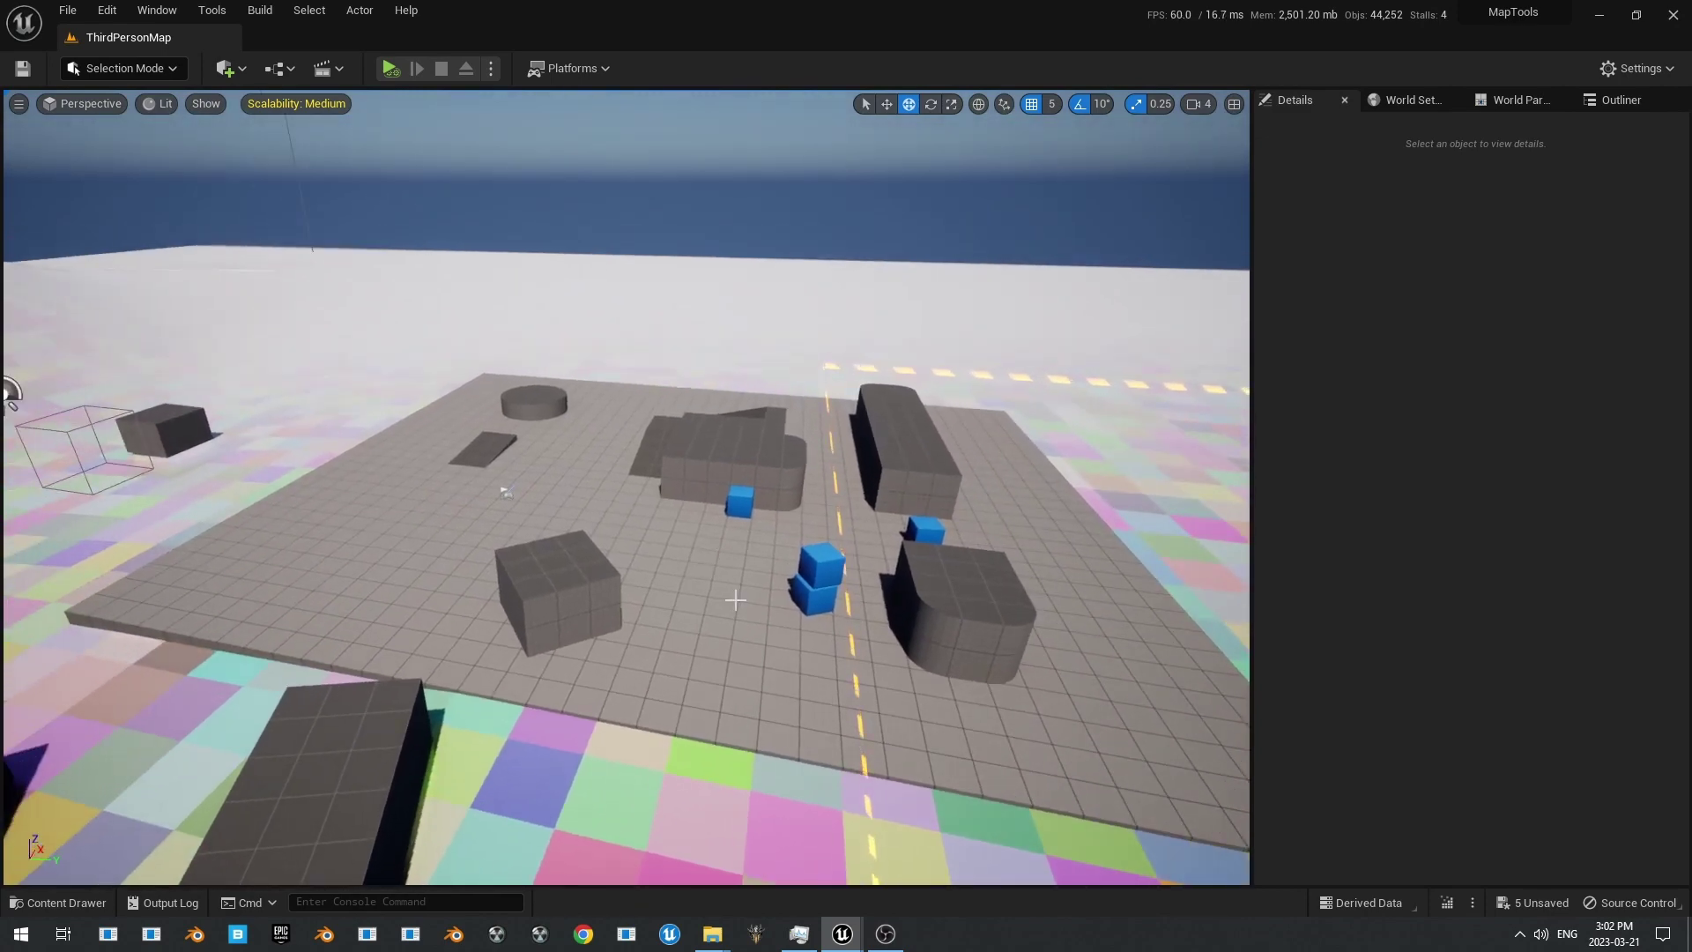
left_click(57, 902)
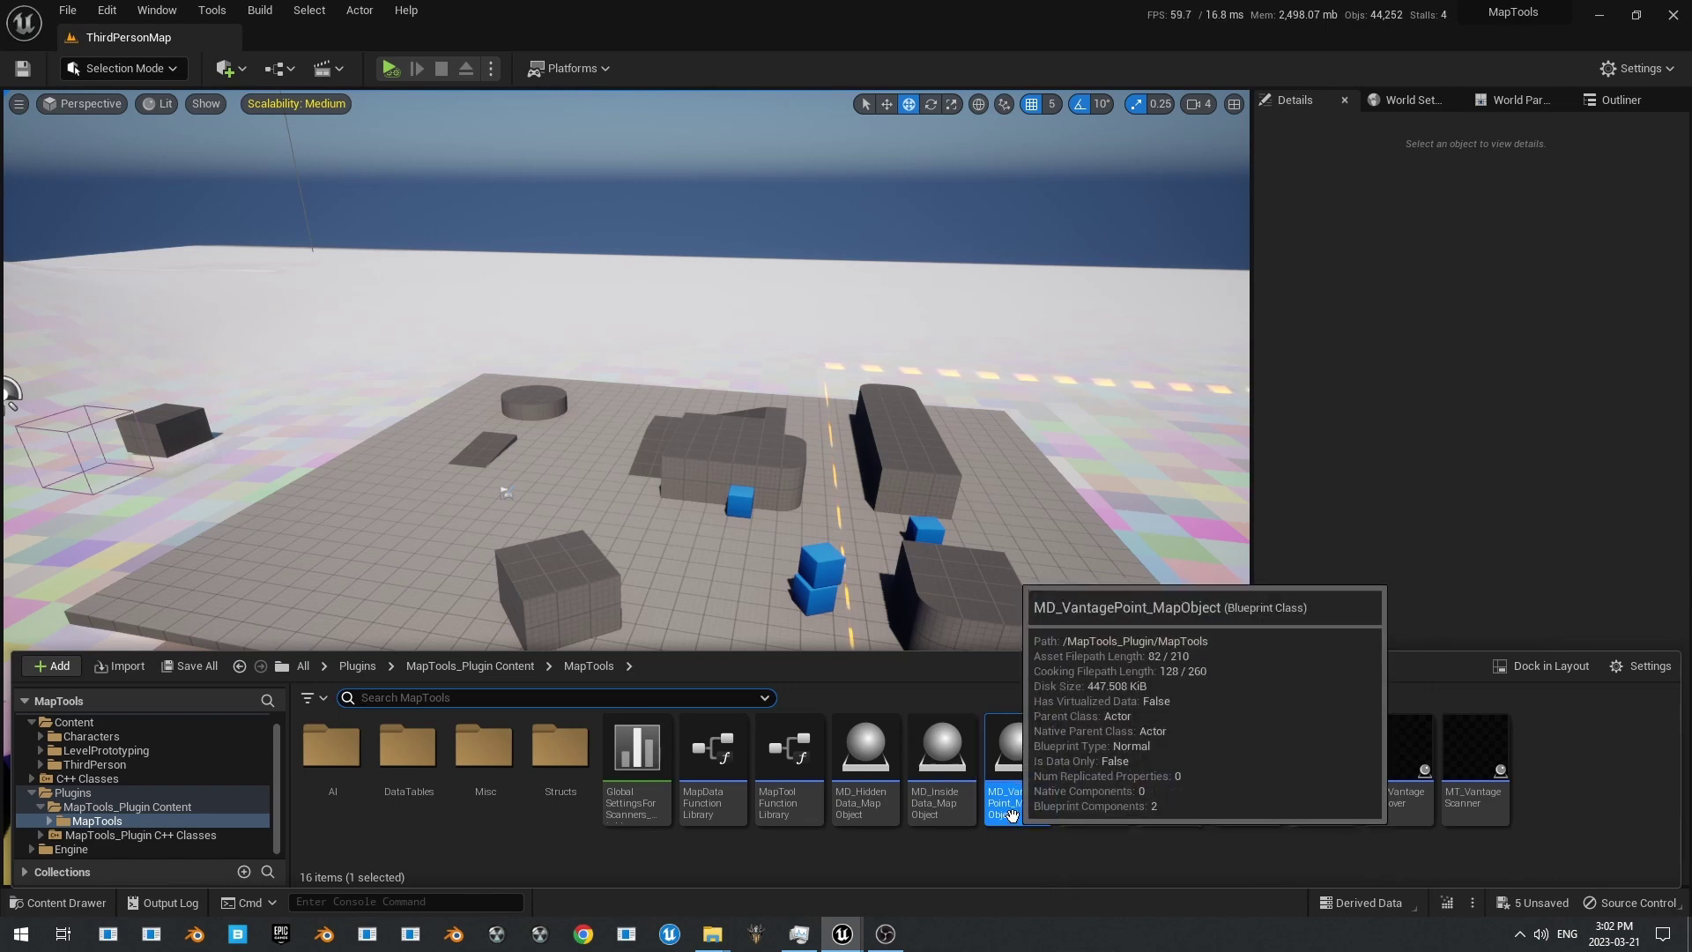
left_click_drag(1018, 767, 695, 624)
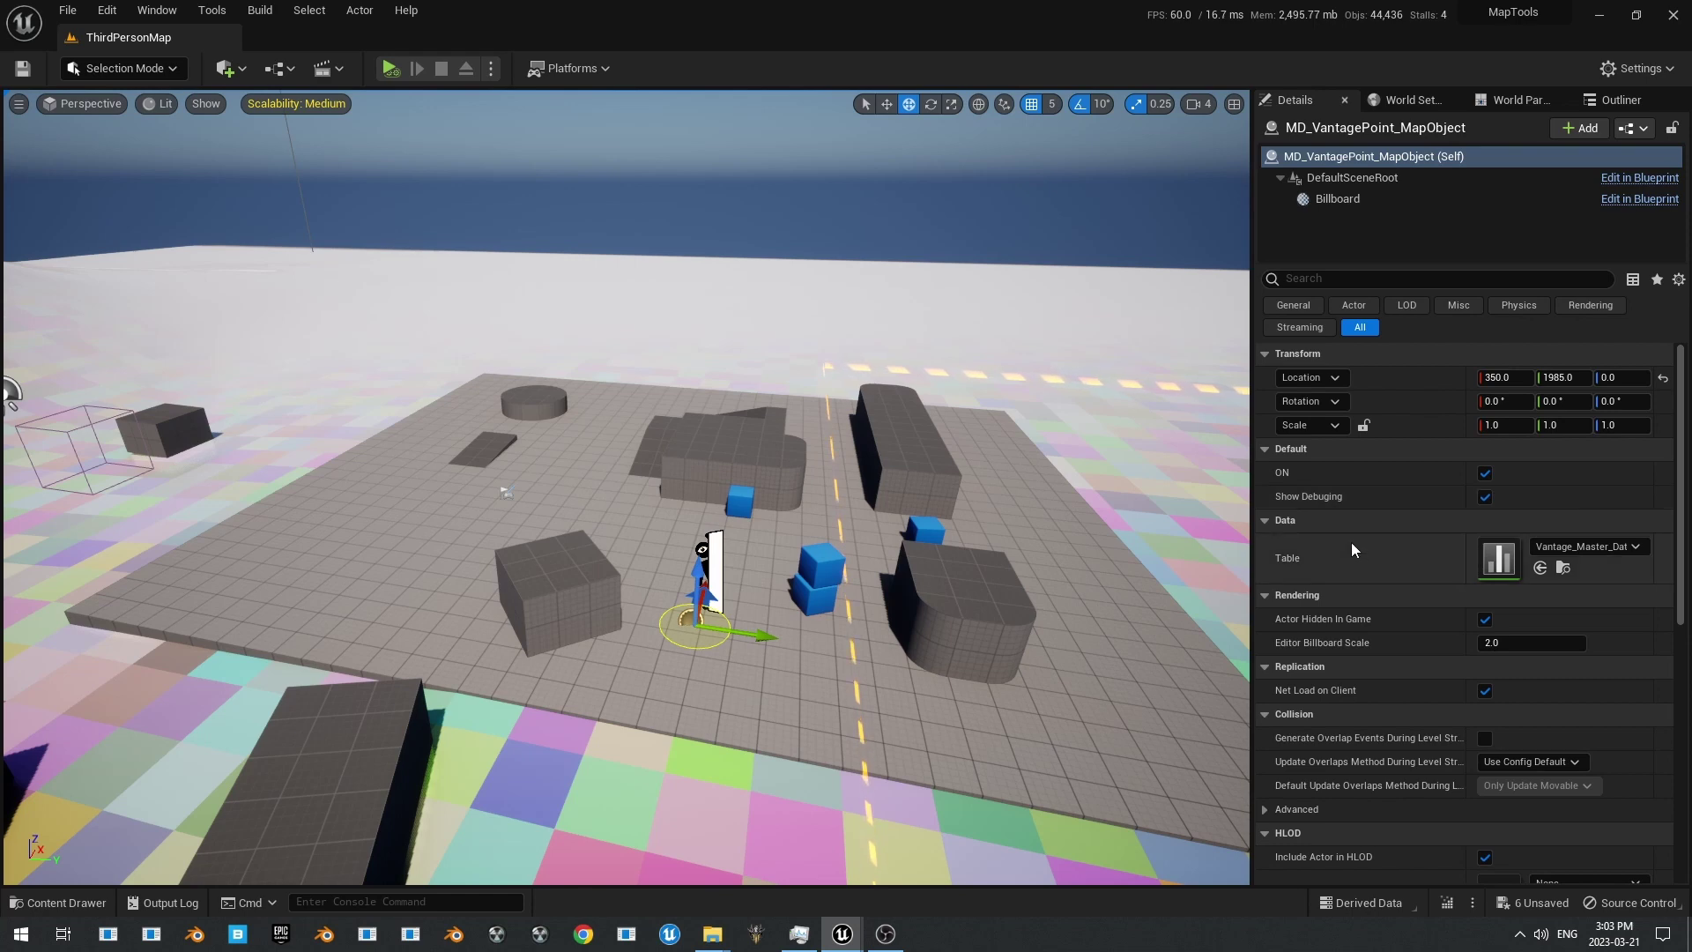
left_click(1572, 547)
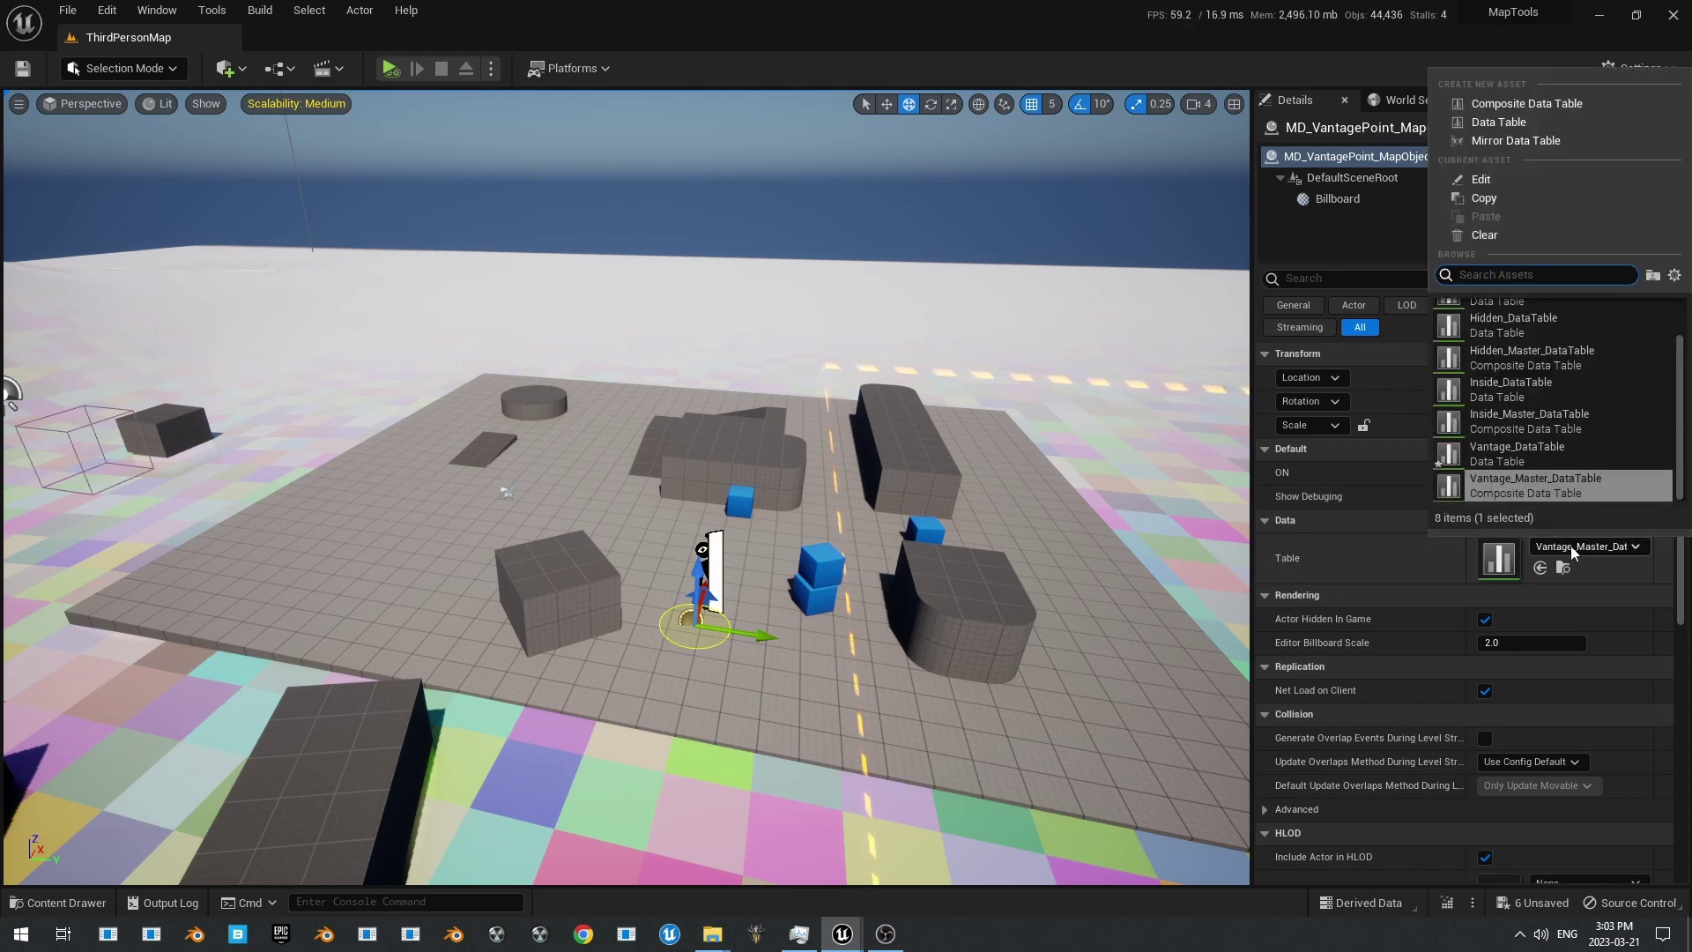
Step: Run and stop the level, and restart it with the Simulate play mode
right_click_drag(283, 132, 283, 157)
left_click(393, 73)
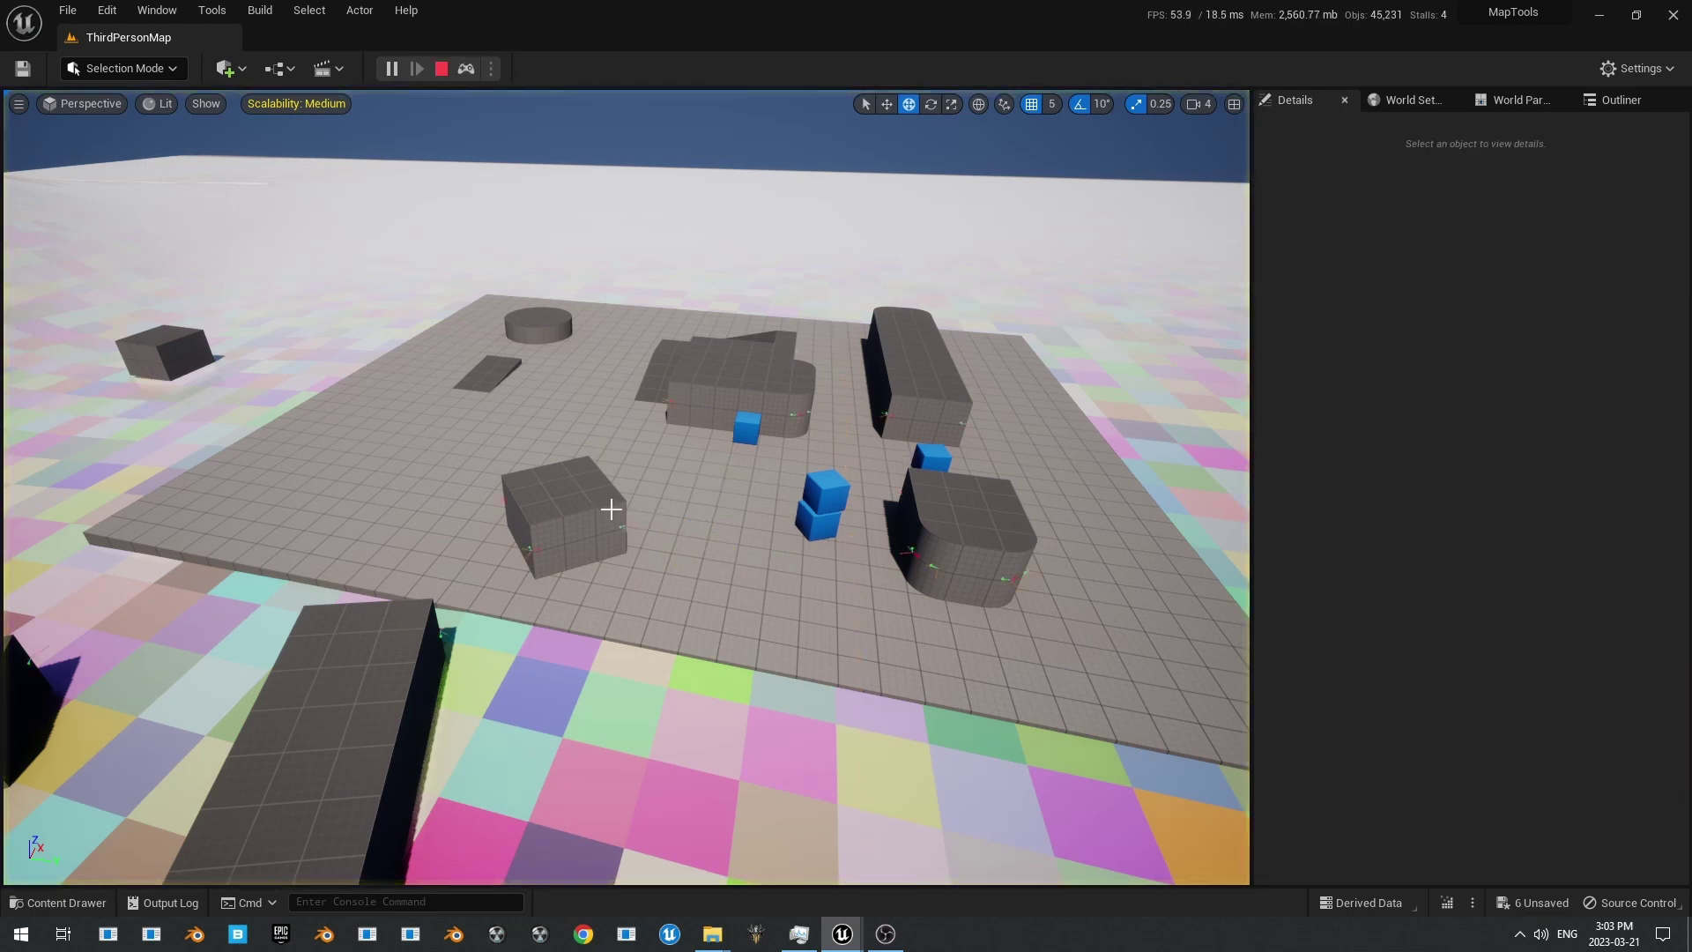
left_click(442, 69)
left_click(496, 68)
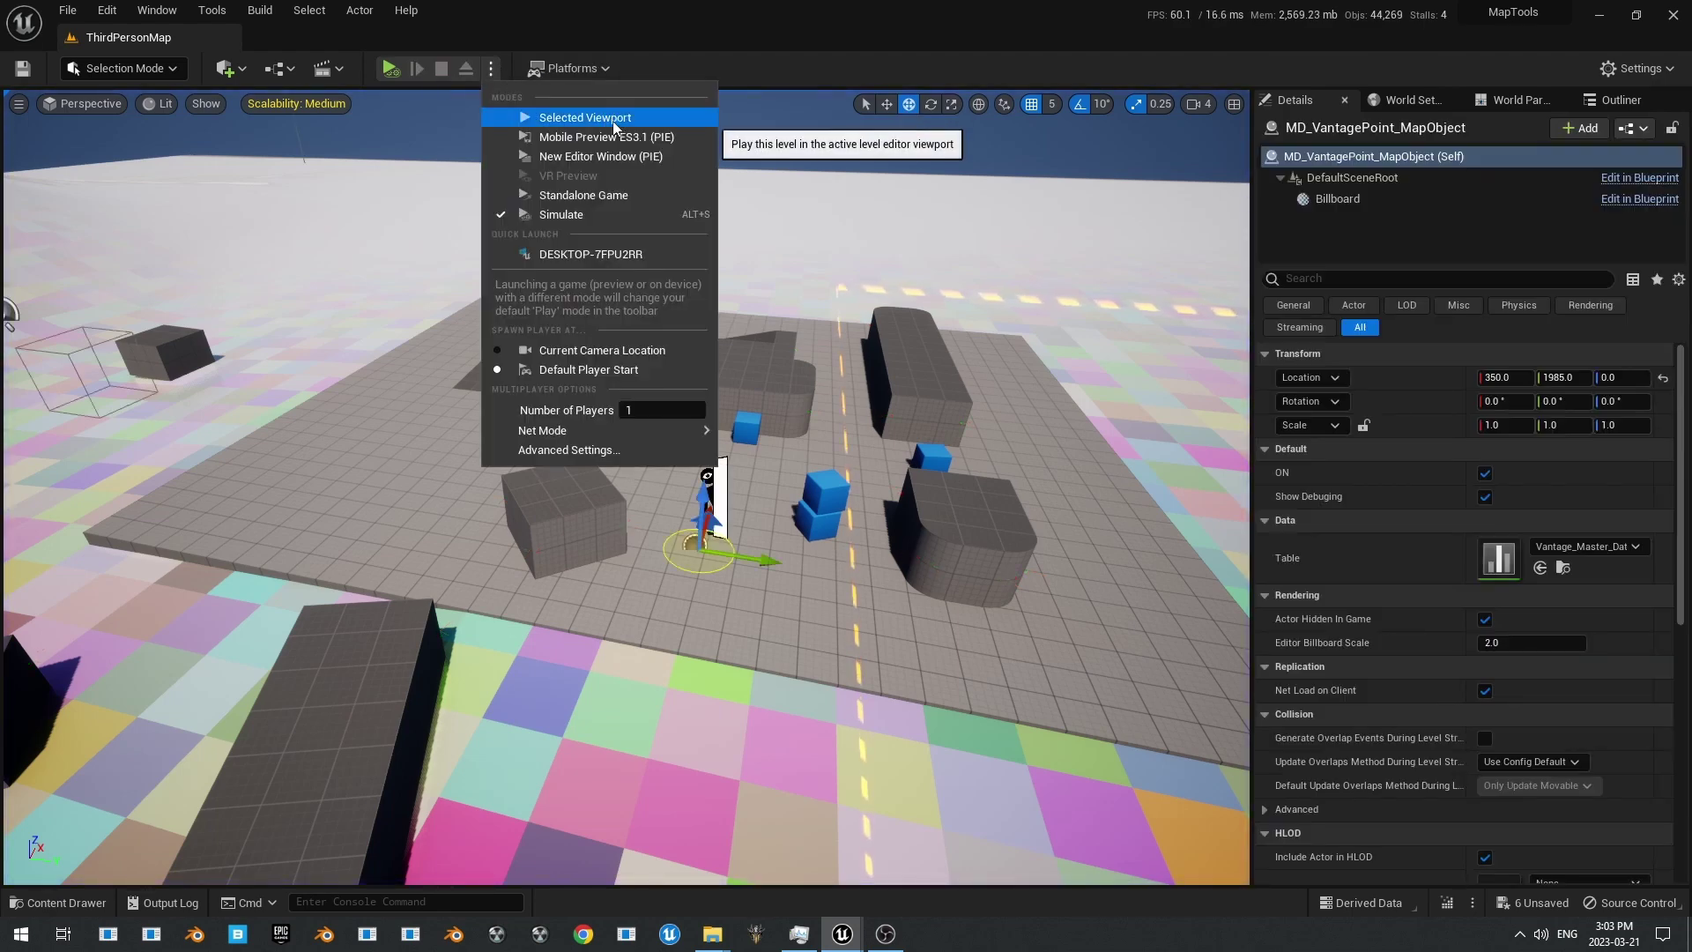
left_click(569, 215)
Step: Examine the vantage point debug markers around the ramped block and the low cylinder in the simulated level
key("w")
right_click_drag(617, 441, 772, 312)
key("d")
key("d")
key("w")
key("a")
key("a")
right_click_drag(628, 369, 698, 498)
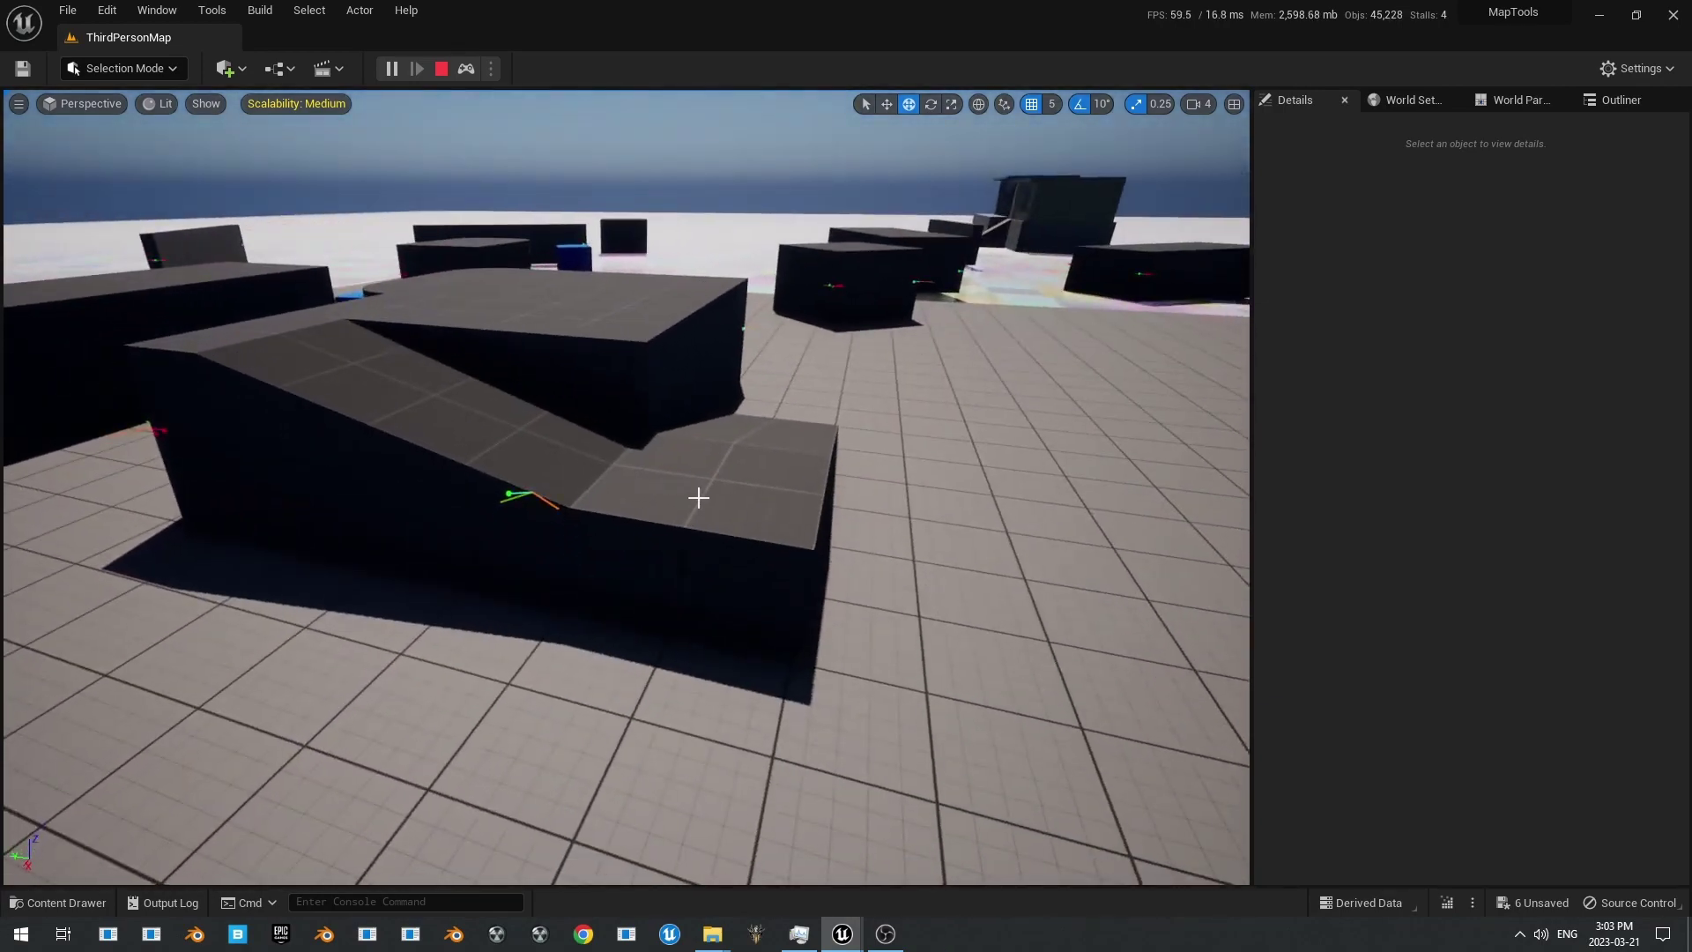
right_click_drag(834, 561, 363, 432)
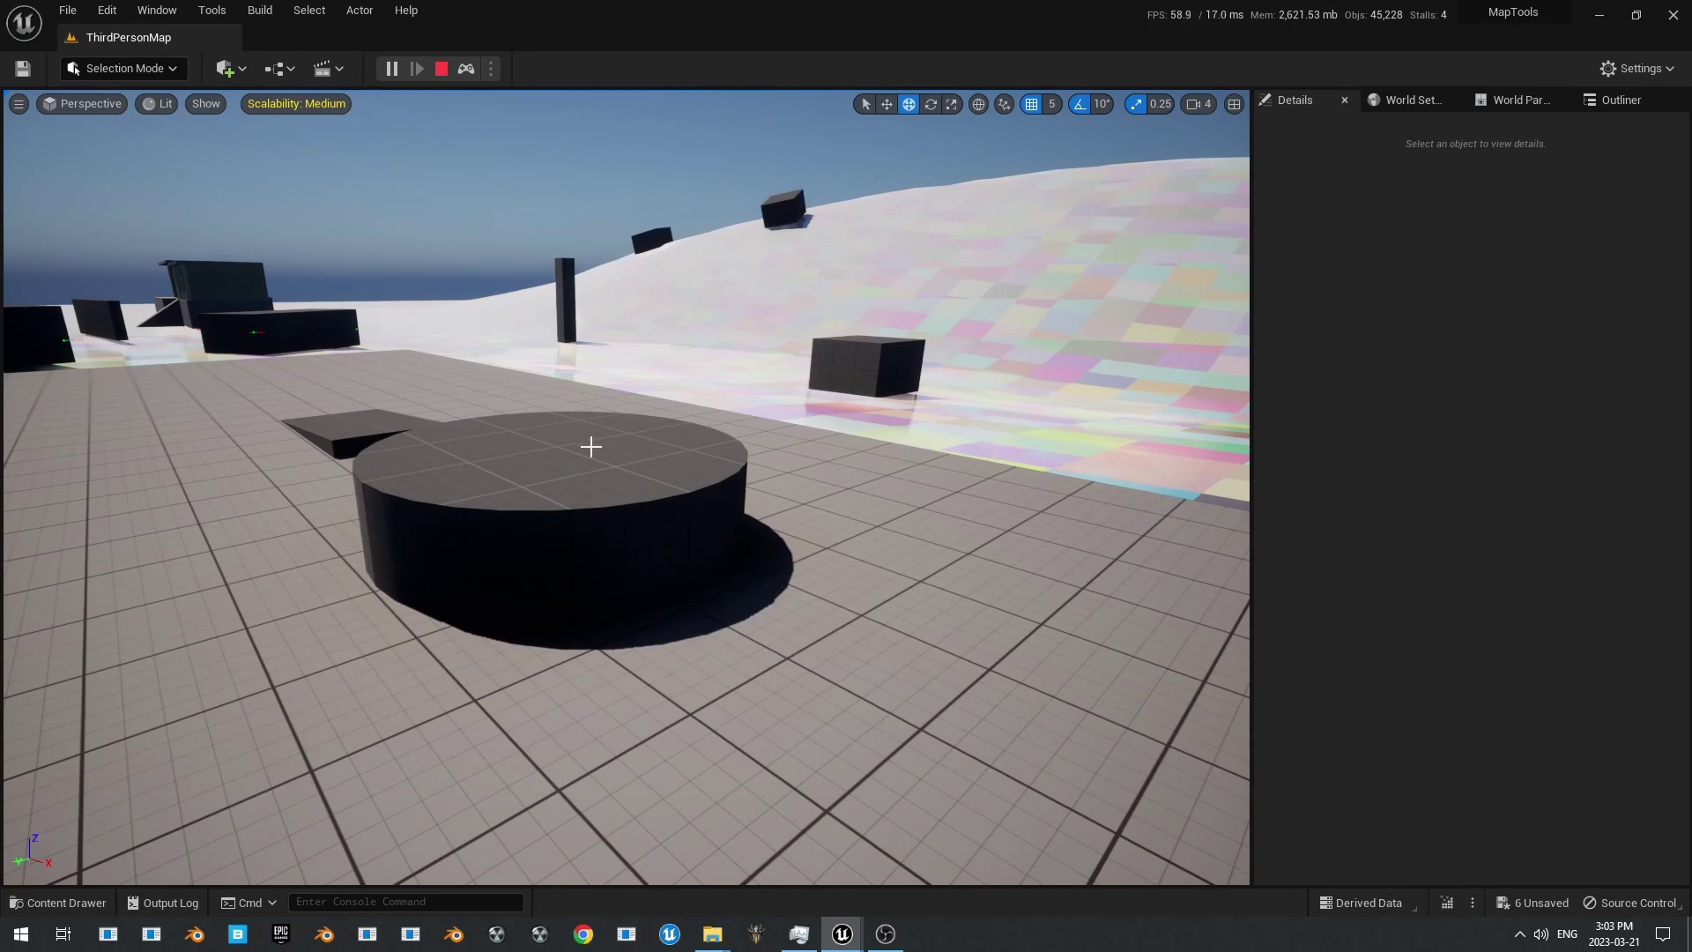
right_click_drag(590, 447, 520, 449)
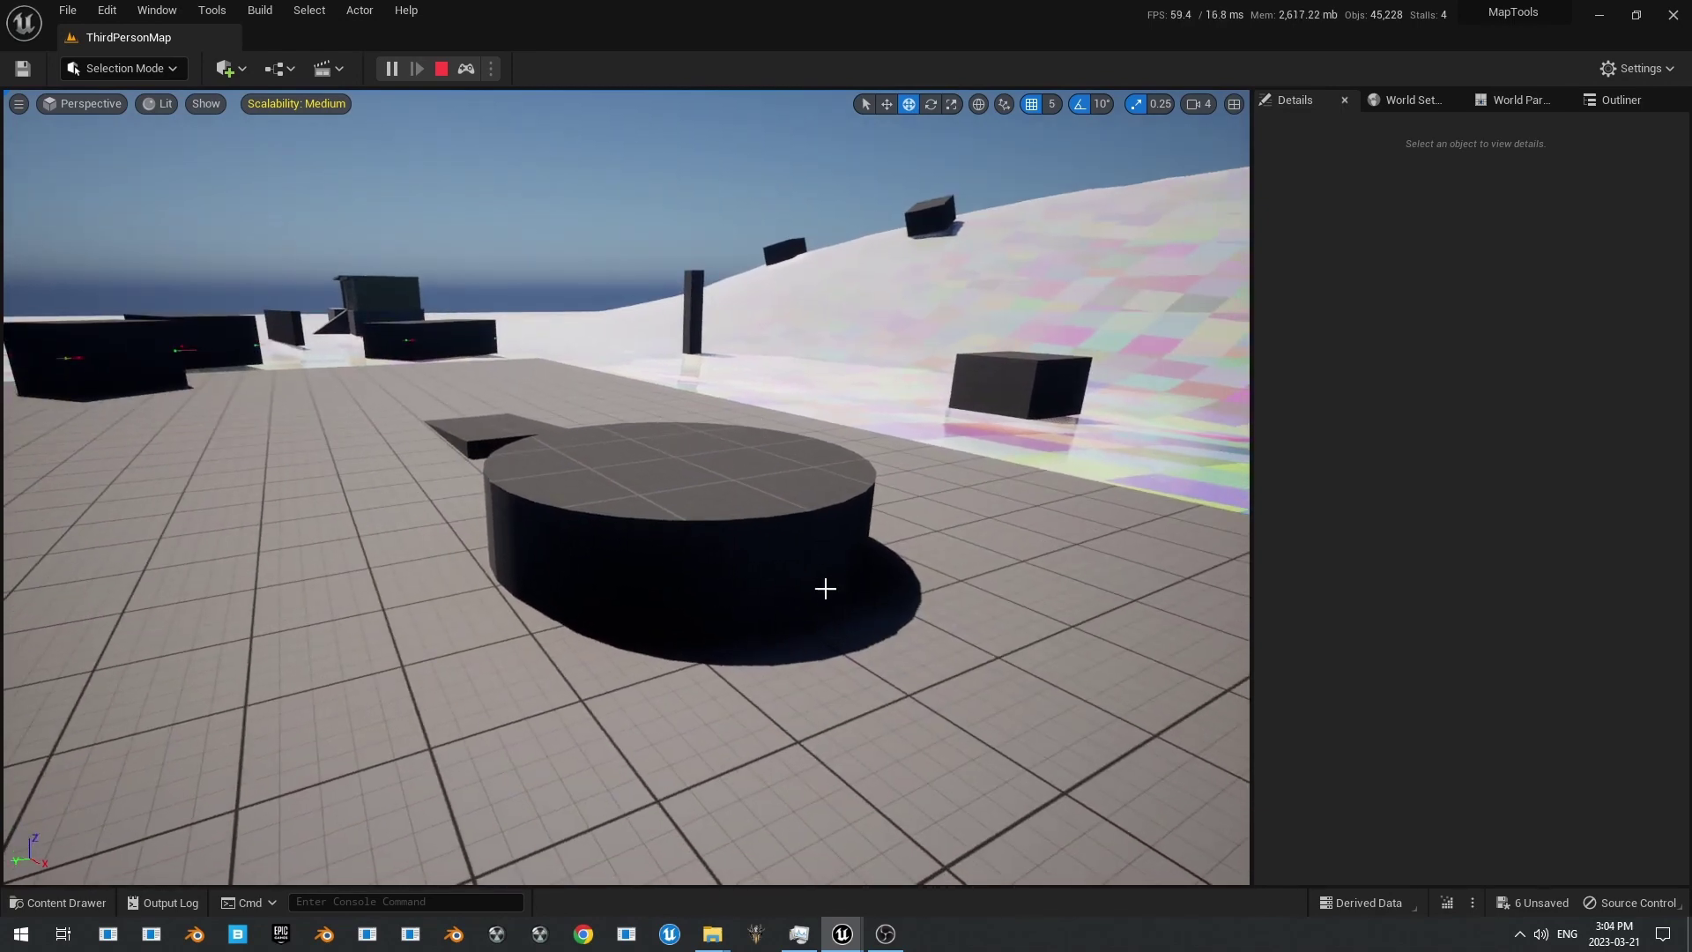
right_click_drag(826, 589, 767, 589)
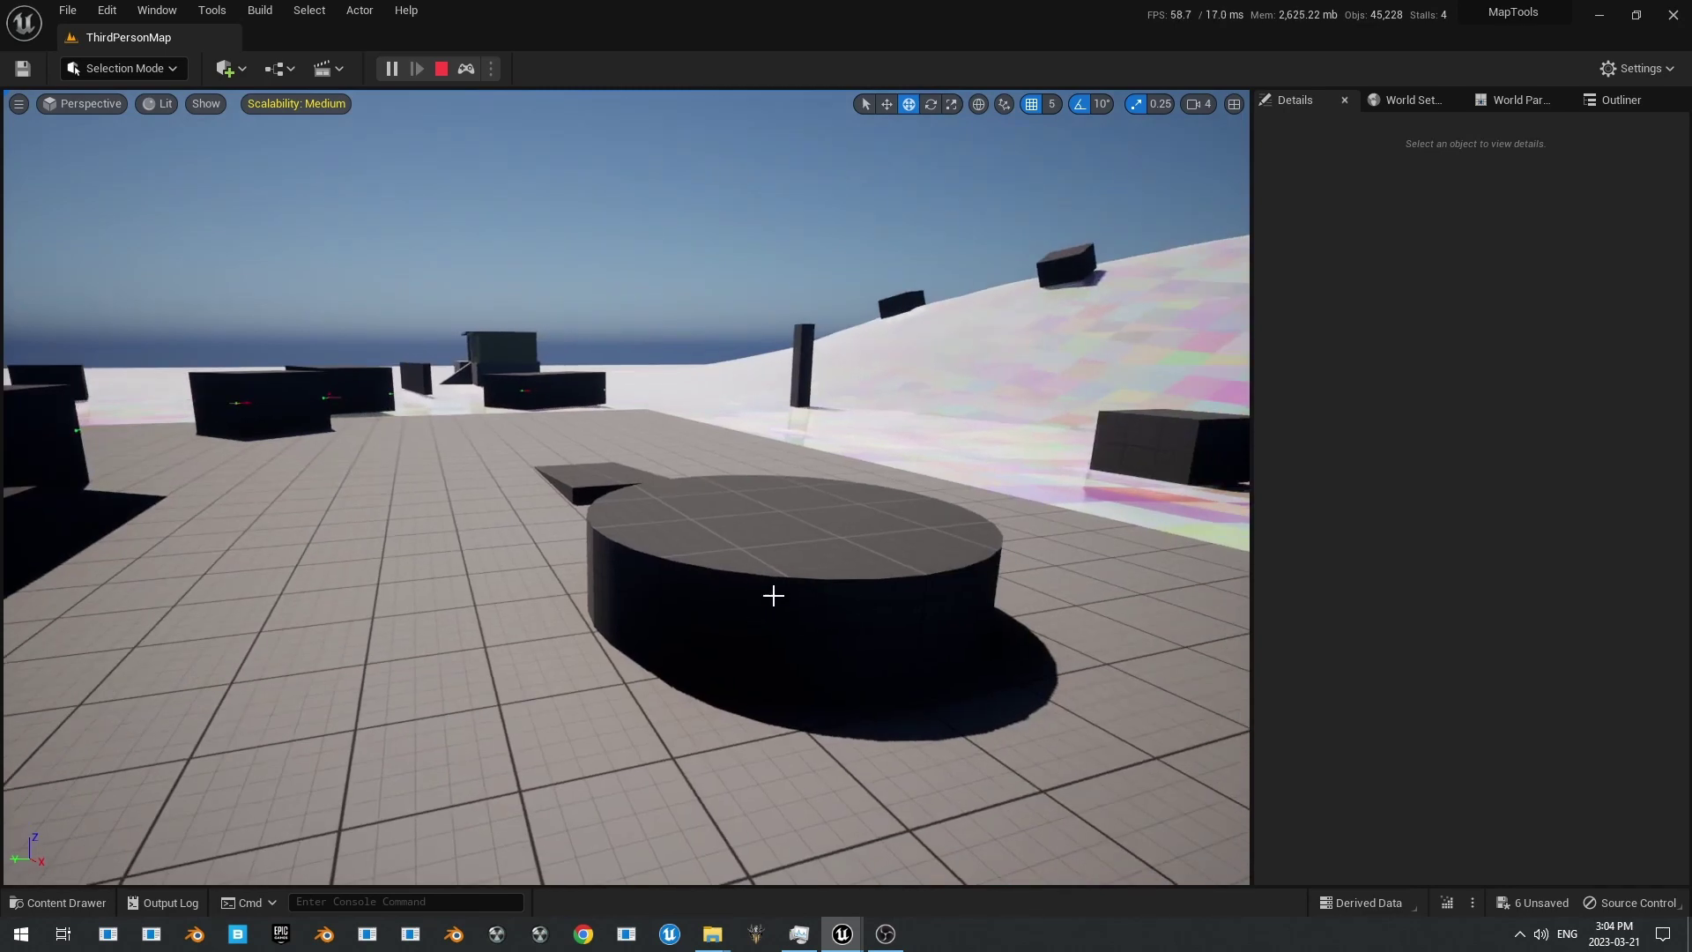
right_click_drag(661, 567, 353, 608)
right_click_drag(678, 617, 835, 408)
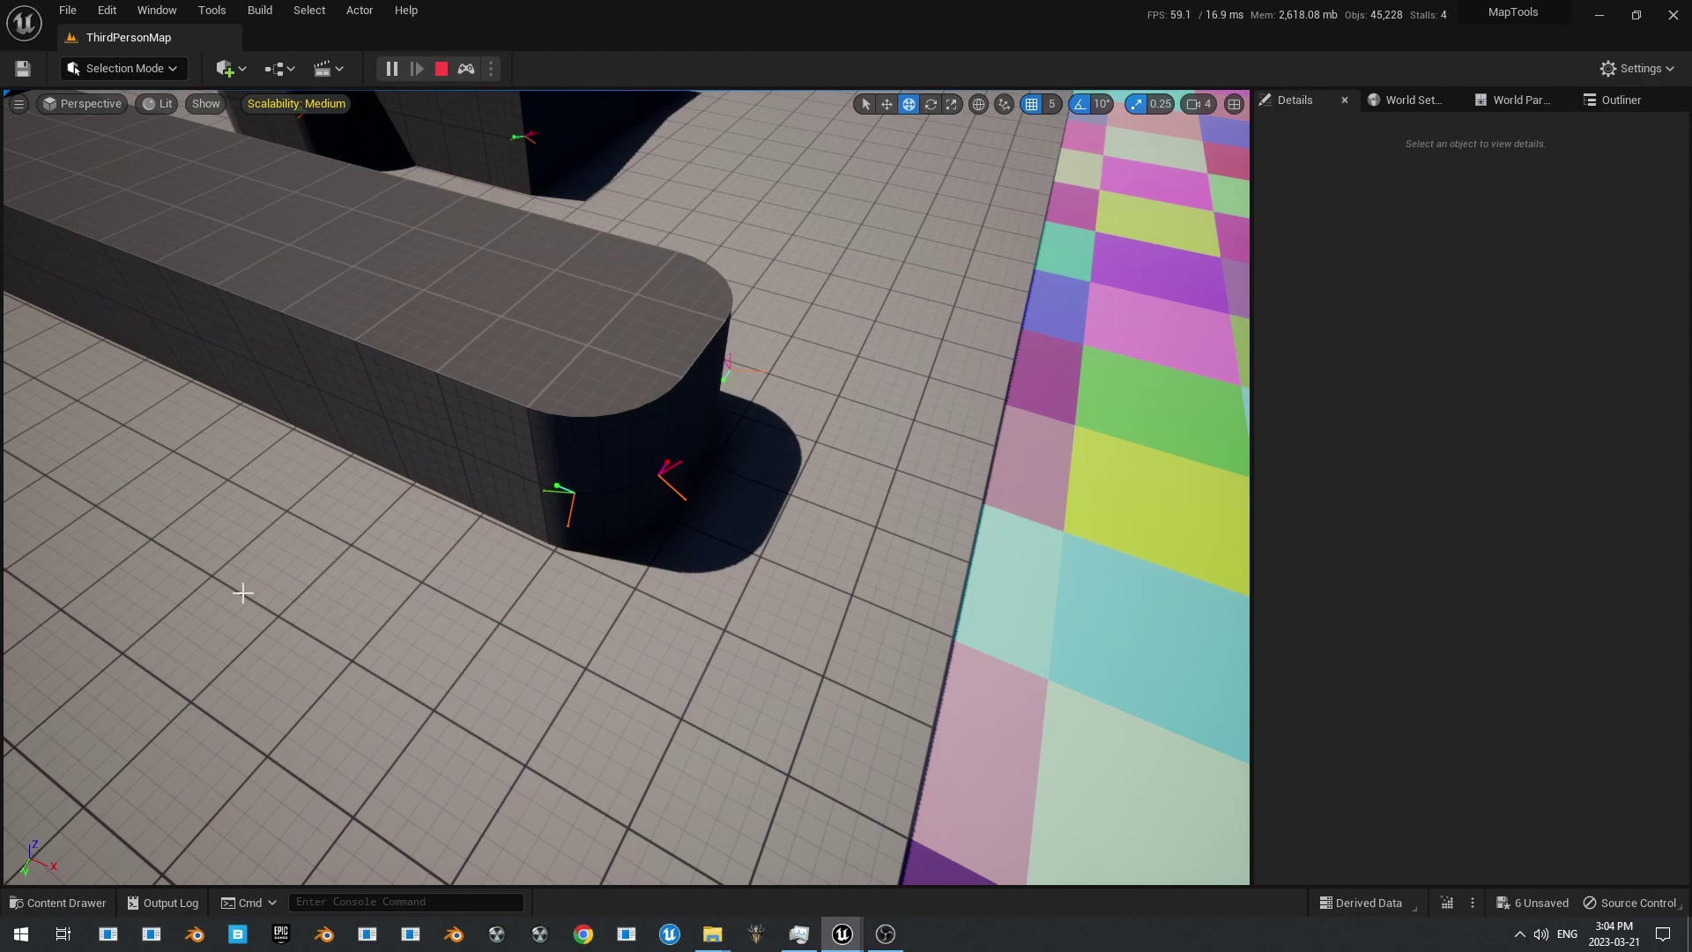
Step: Inspect the directional lines of the vantage markers at the rounded end of the long block
right_click_drag(981, 514, 381, 383)
right_click_drag(1141, 486, 1089, 486)
right_click_drag(974, 518, 392, 436)
right_click_drag(687, 454, 846, 520)
right_click_drag(701, 521, 740, 522)
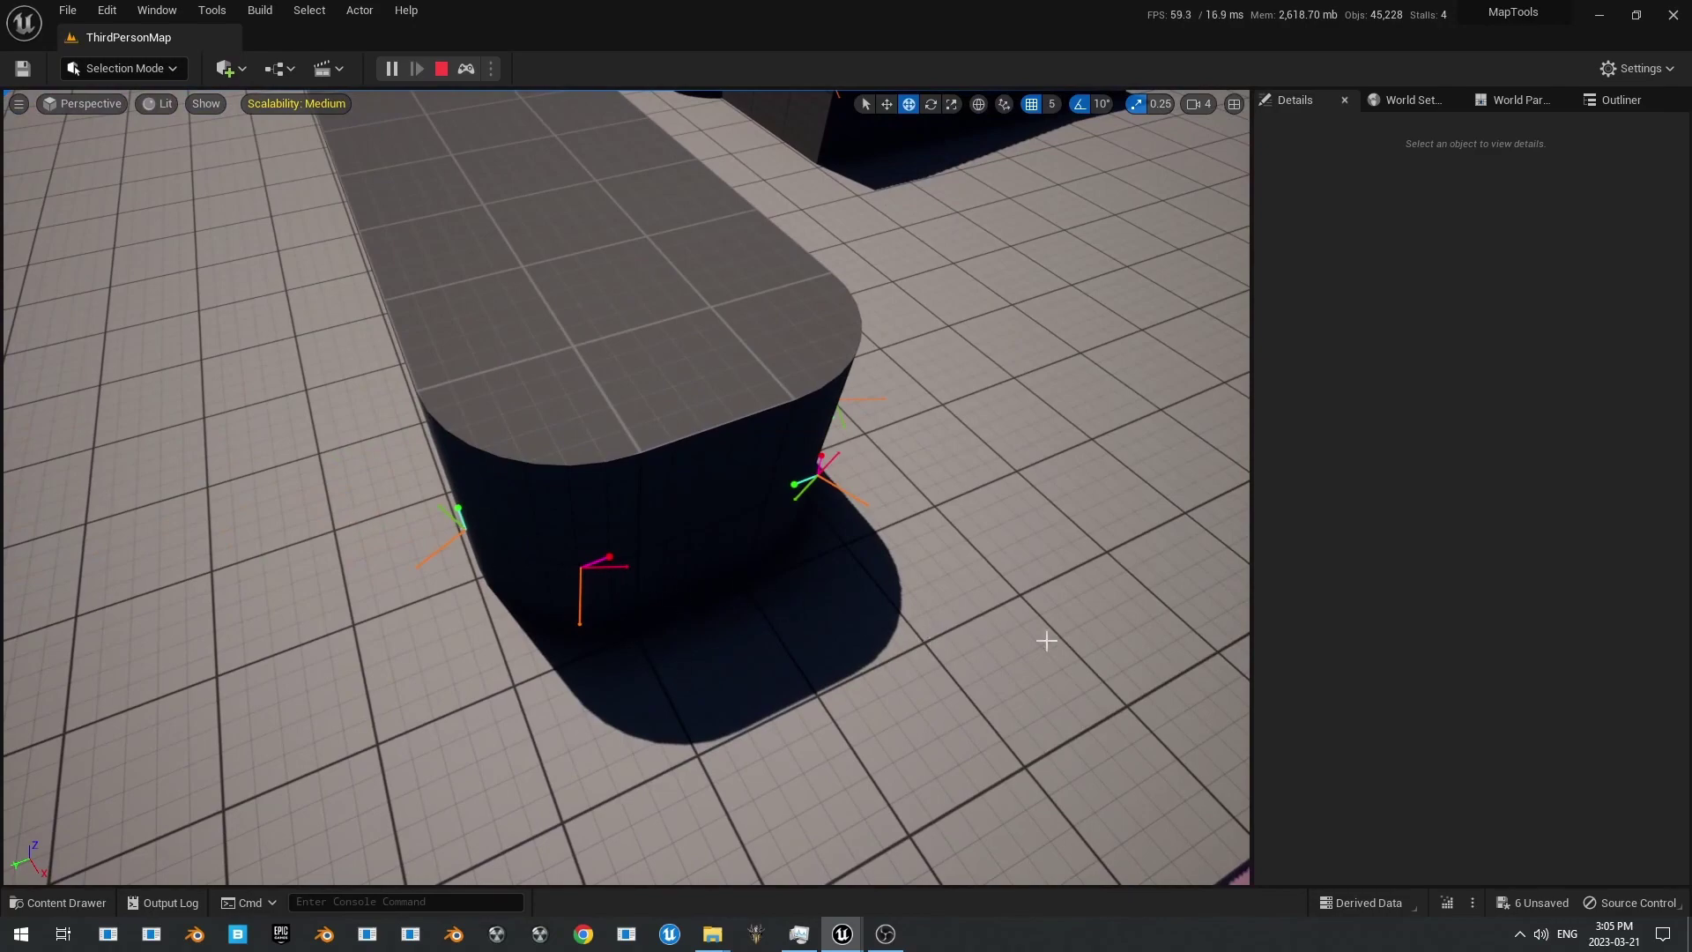
right_click_drag(1047, 641, 1019, 592)
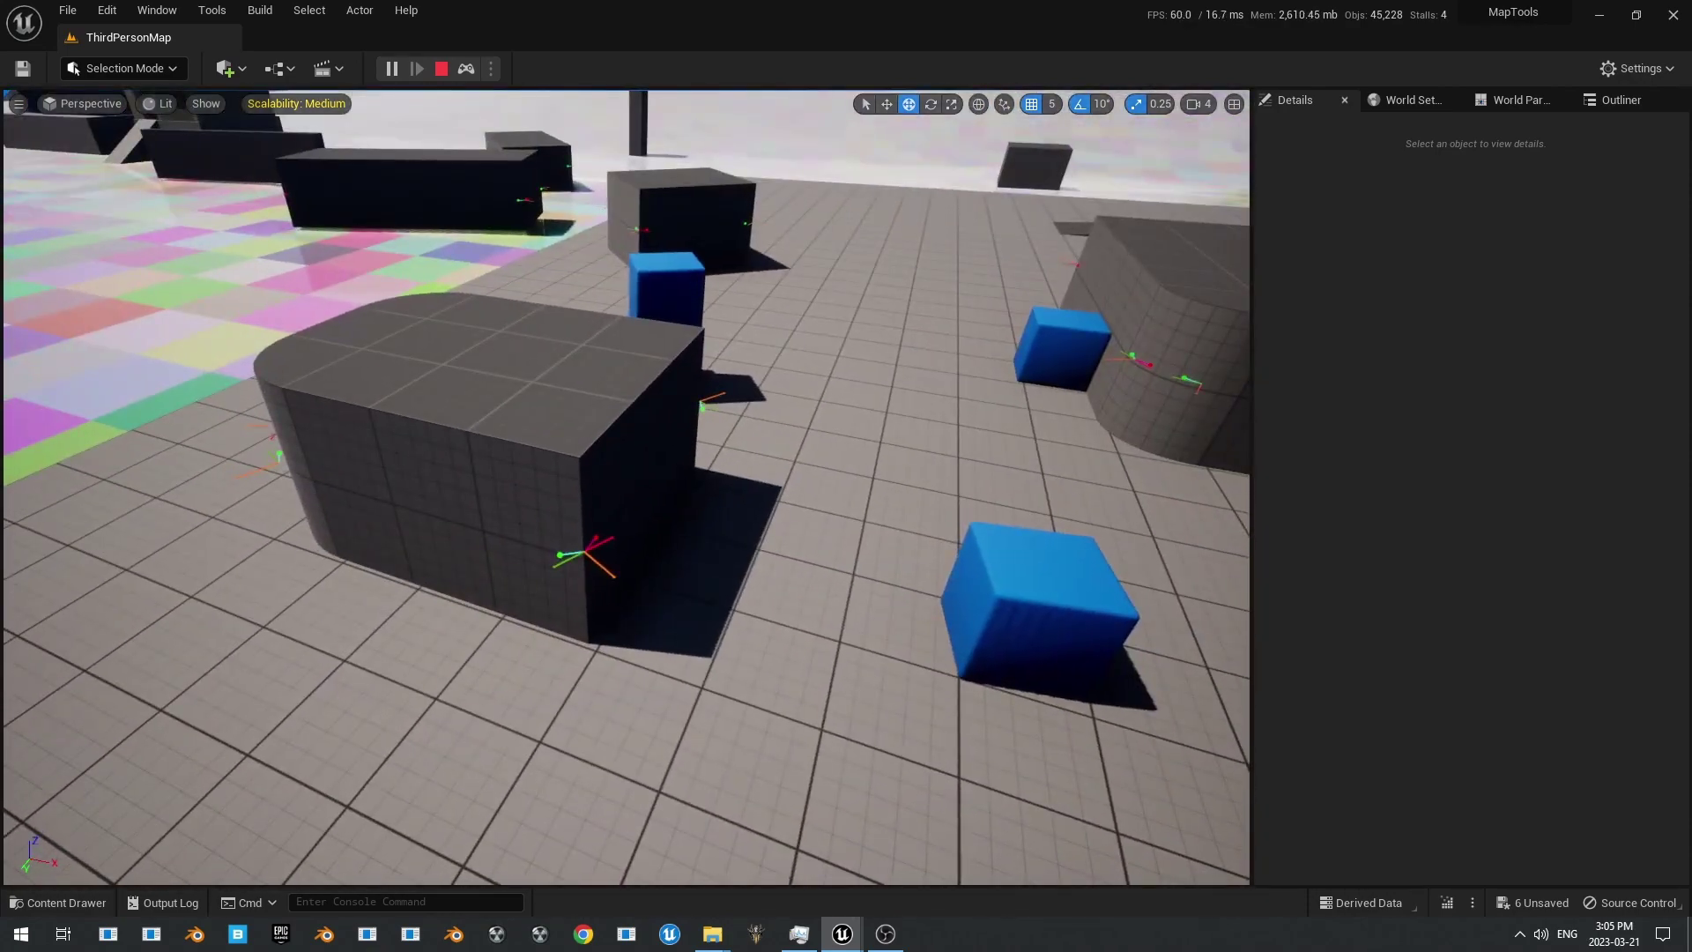
Step: Examine the vantage markers on the obstacles surrounding the blue cubes and end the simulation
right_click_drag(627, 488, 705, 494)
right_click_drag(1006, 592, 1008, 600)
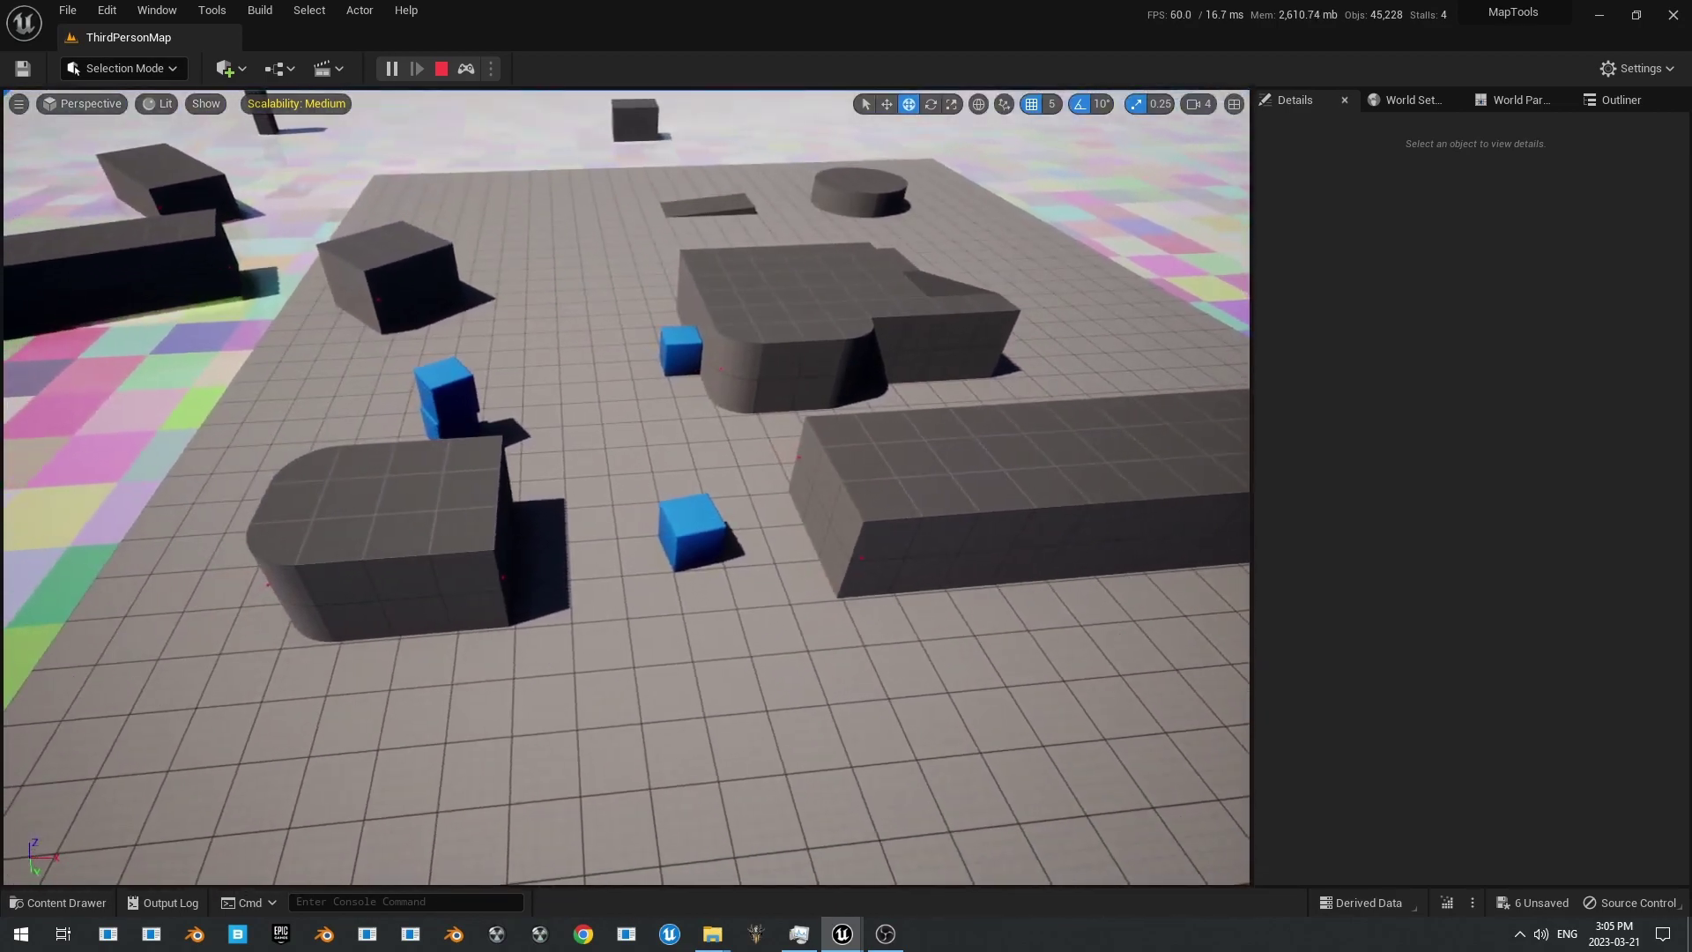
right_click_drag(627, 487, 573, 520)
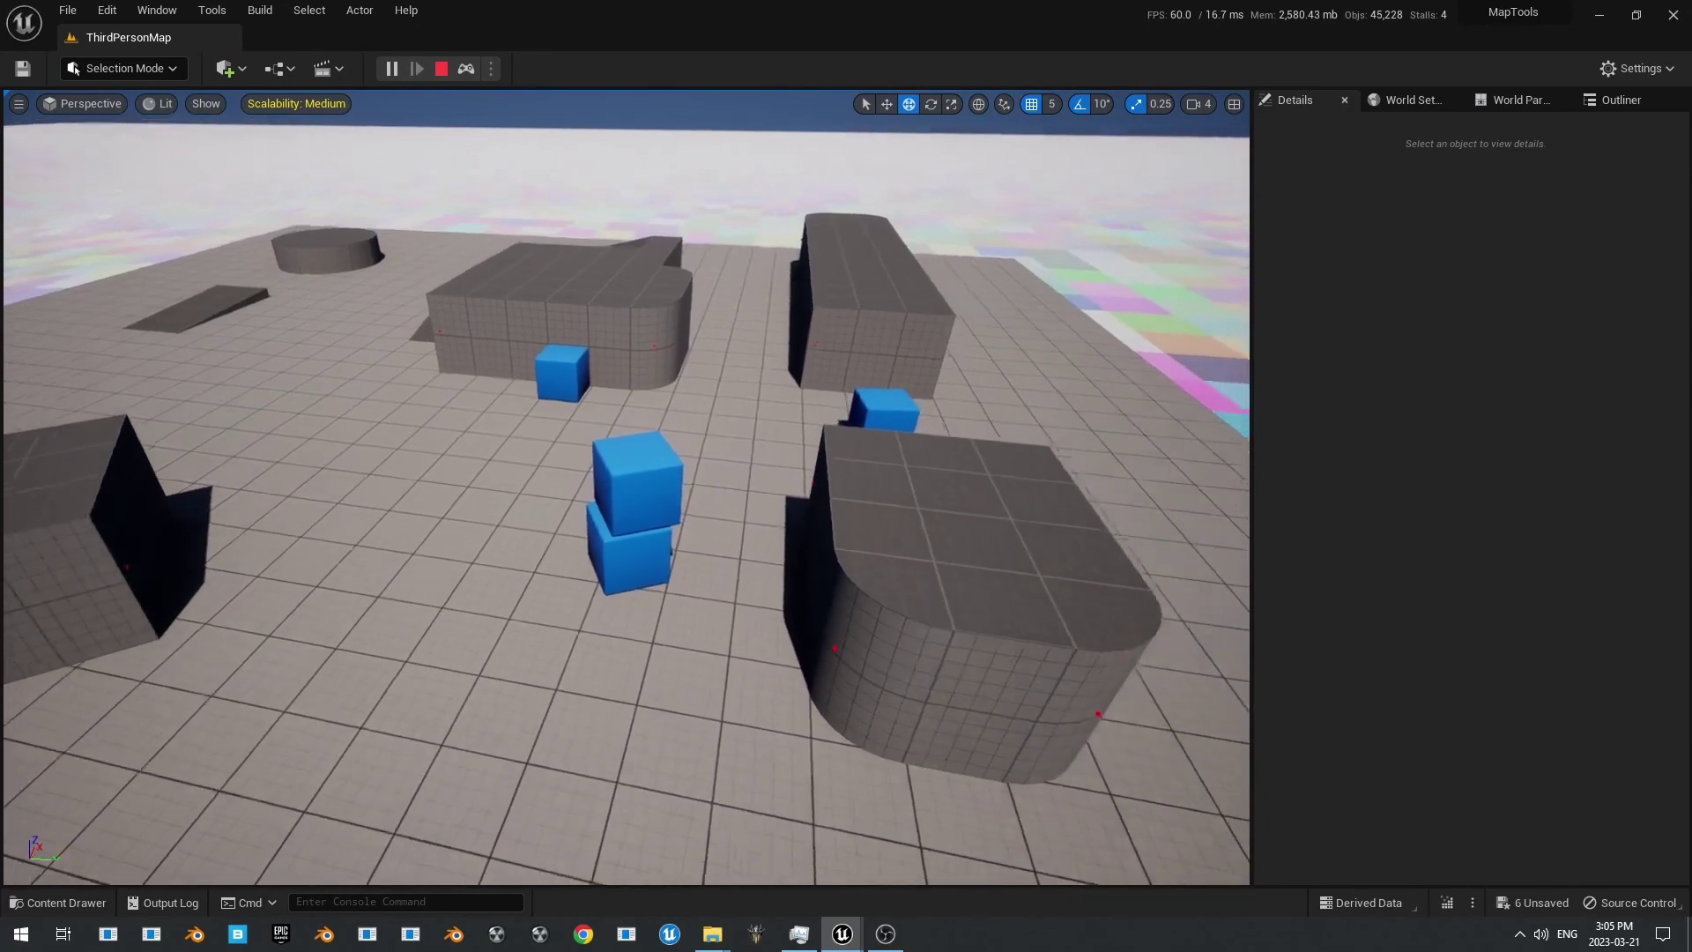
right_click_drag(950, 589, 943, 585)
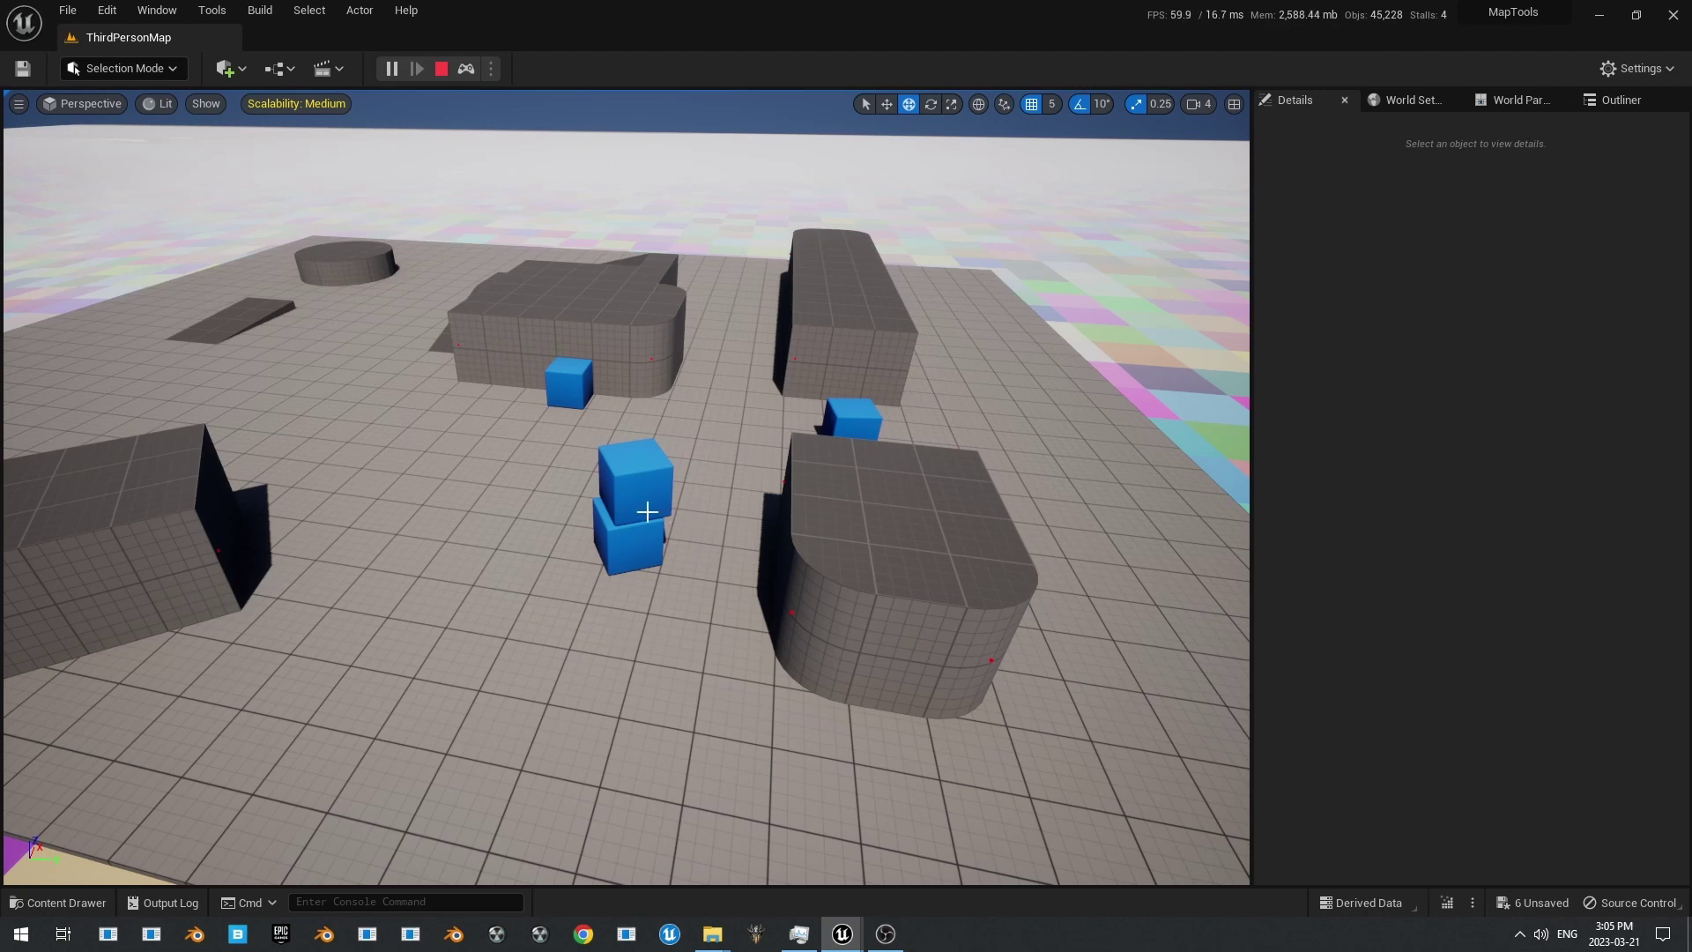
key("w")
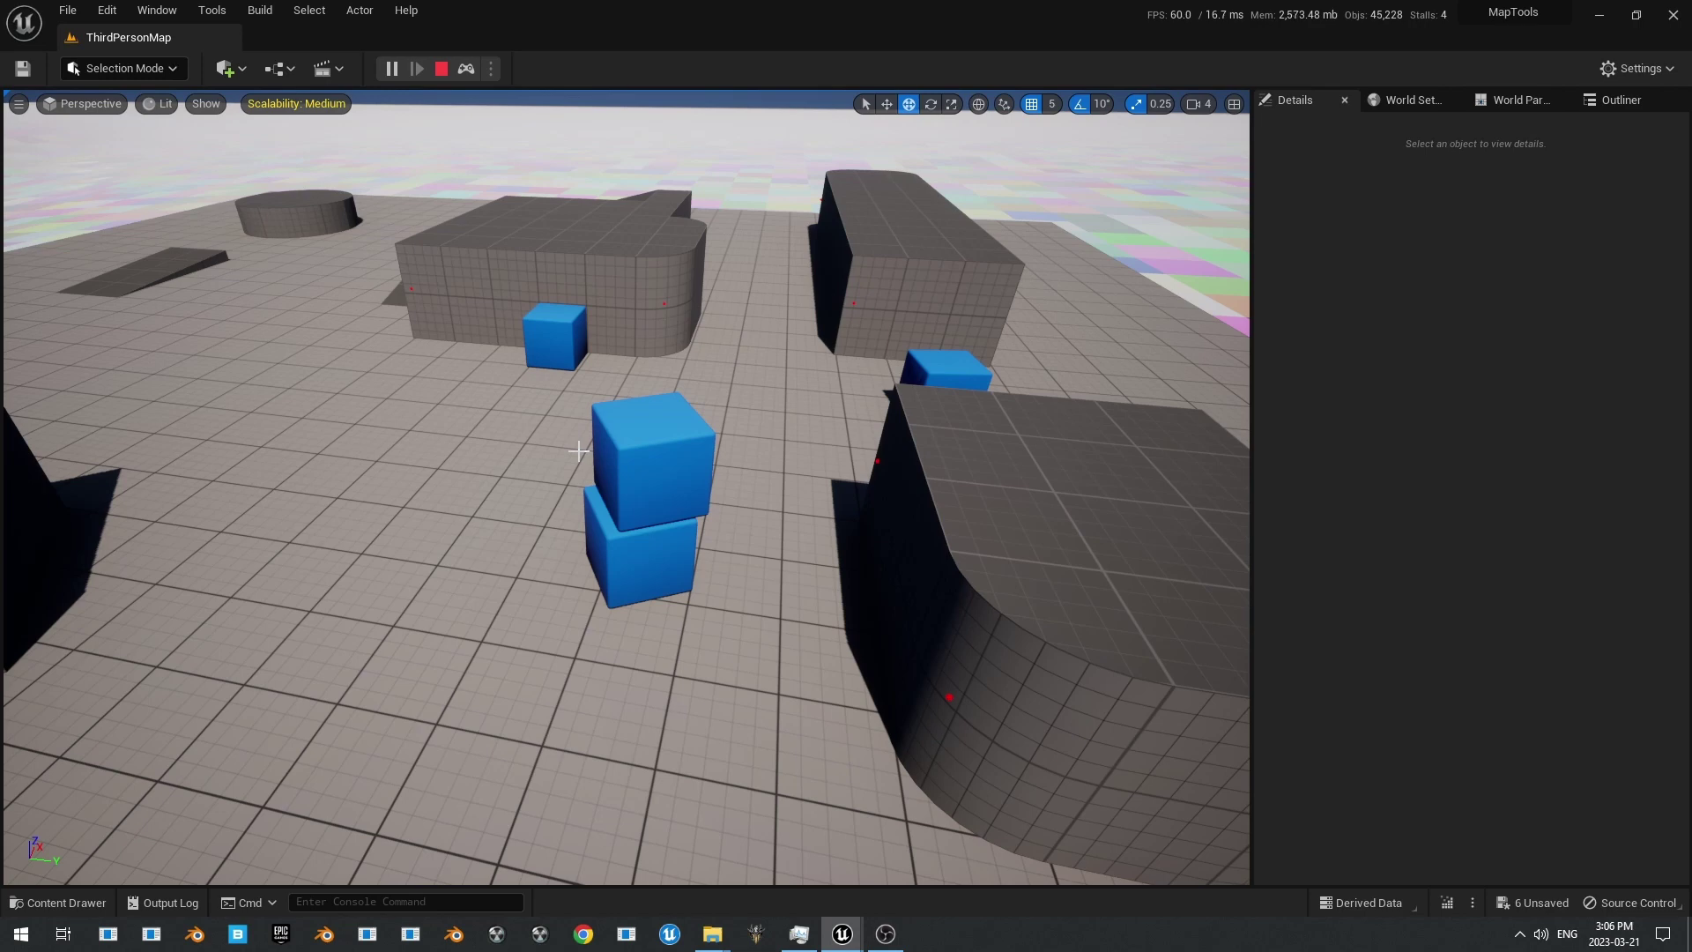
key("Escape")
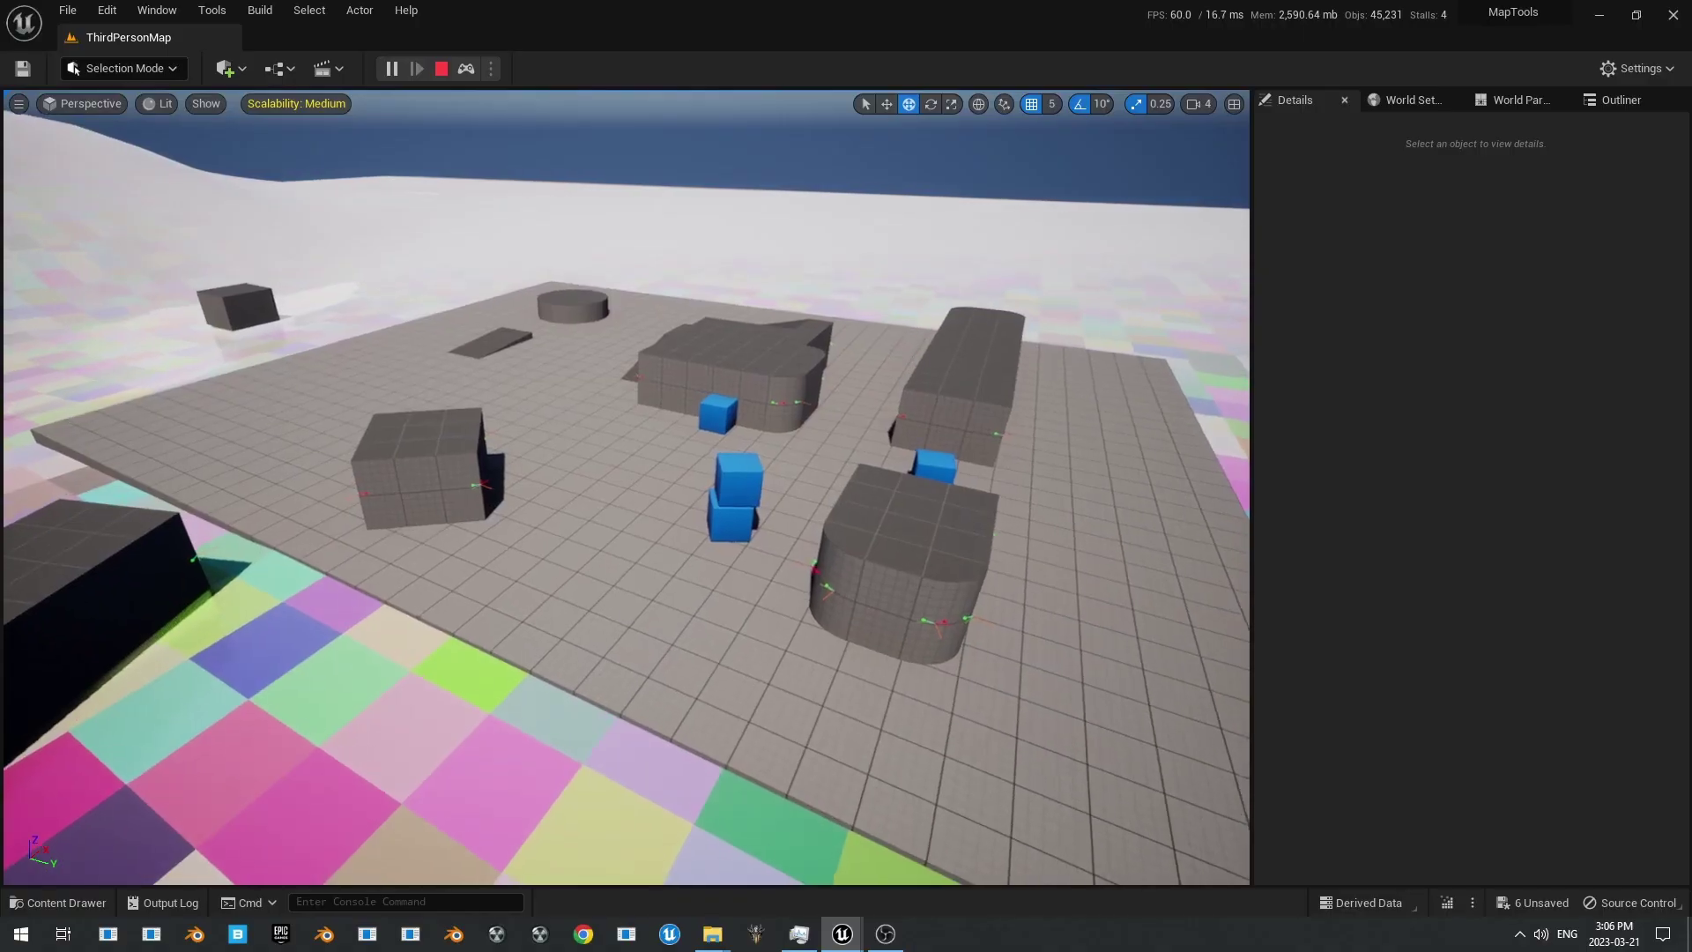
Step: Reposition the vantage point map object on the platform, ending at about X 195, Y 2075
left_click(569, 432)
mouse_move(562, 533)
left_mouse_down()
mouse_move(607, 533)
mouse_move(577, 553)
left_mouse_up()
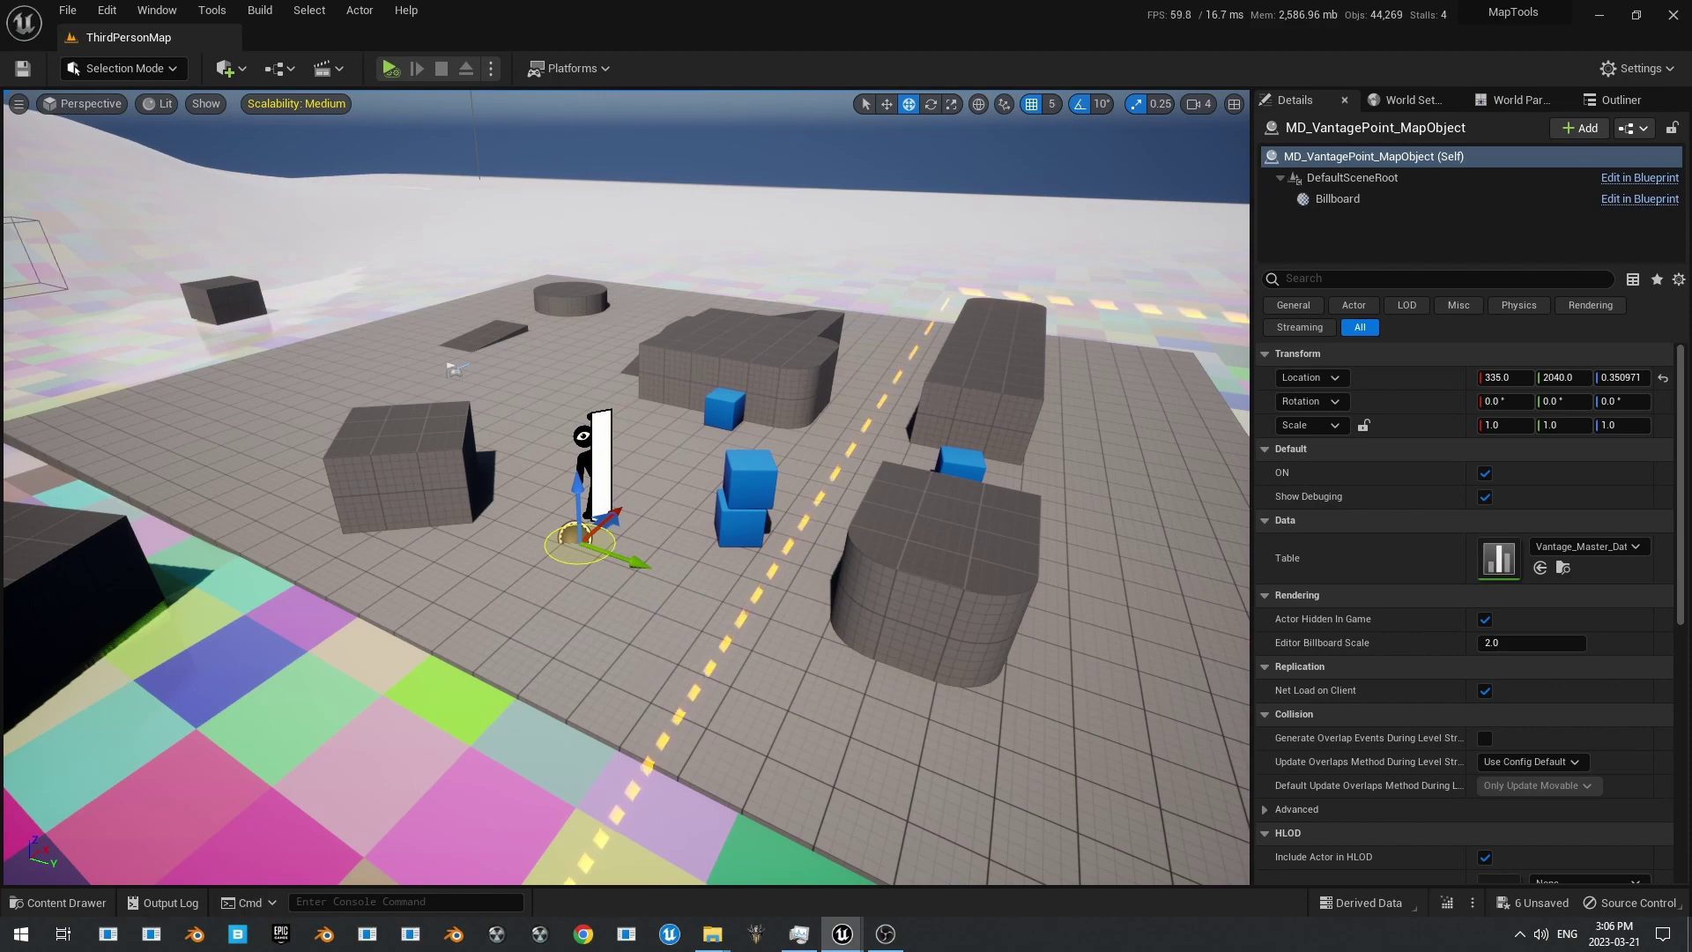
right_click_drag(573, 572, 518, 606)
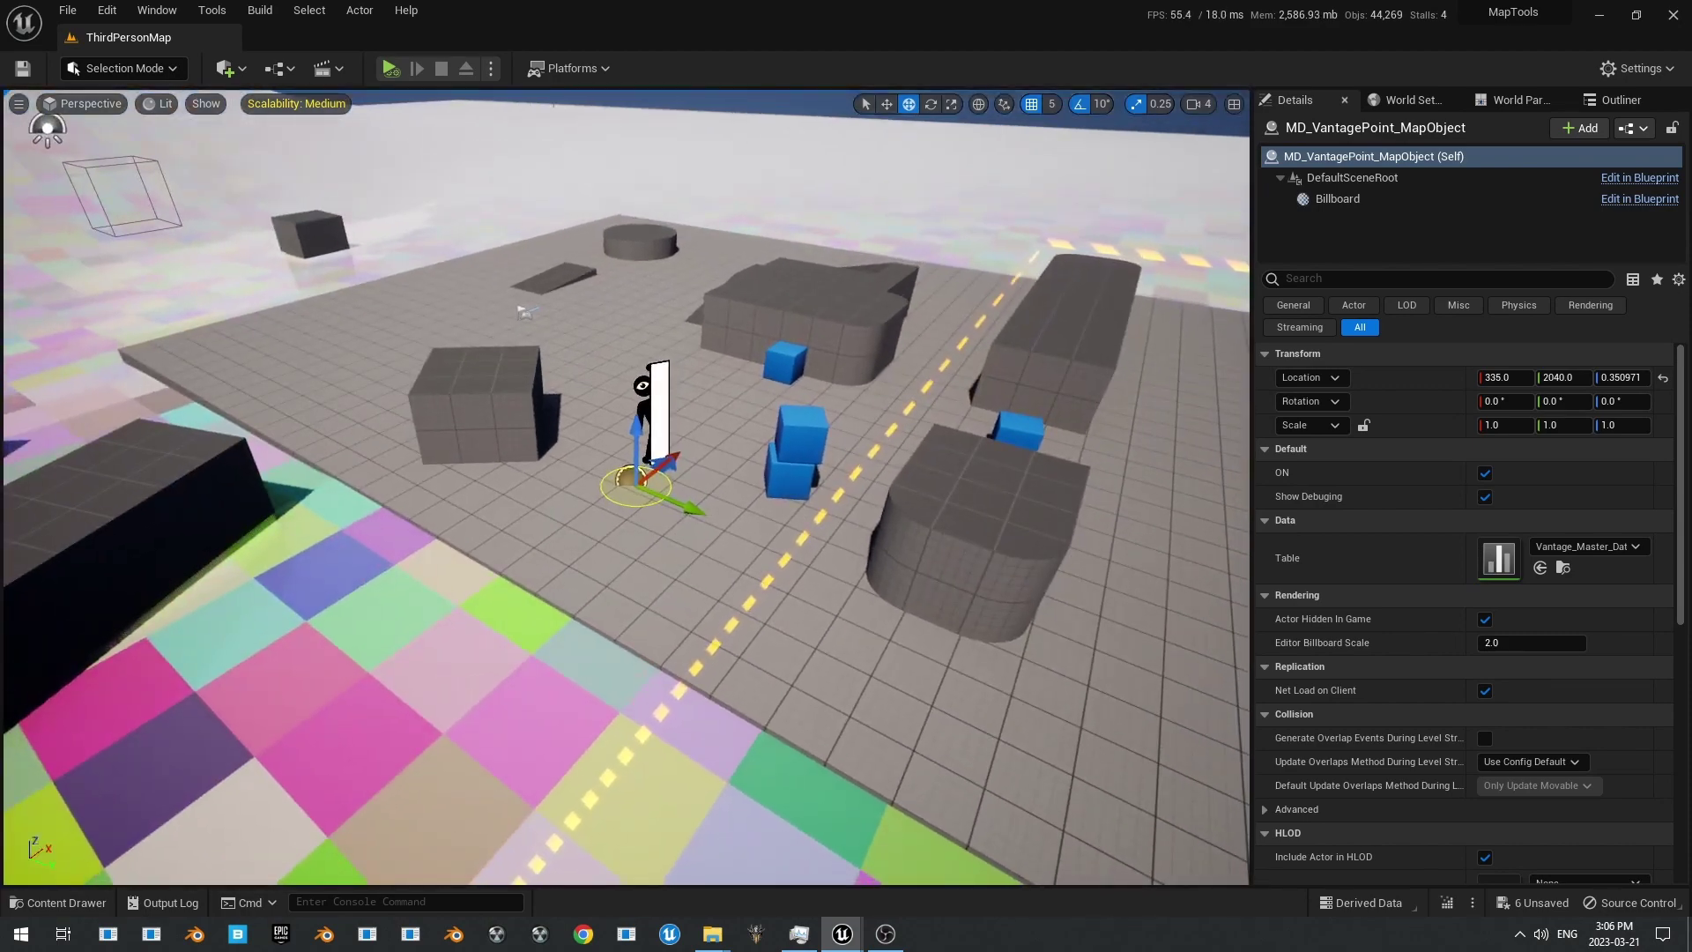
right_click_drag(353, 484, 406, 449)
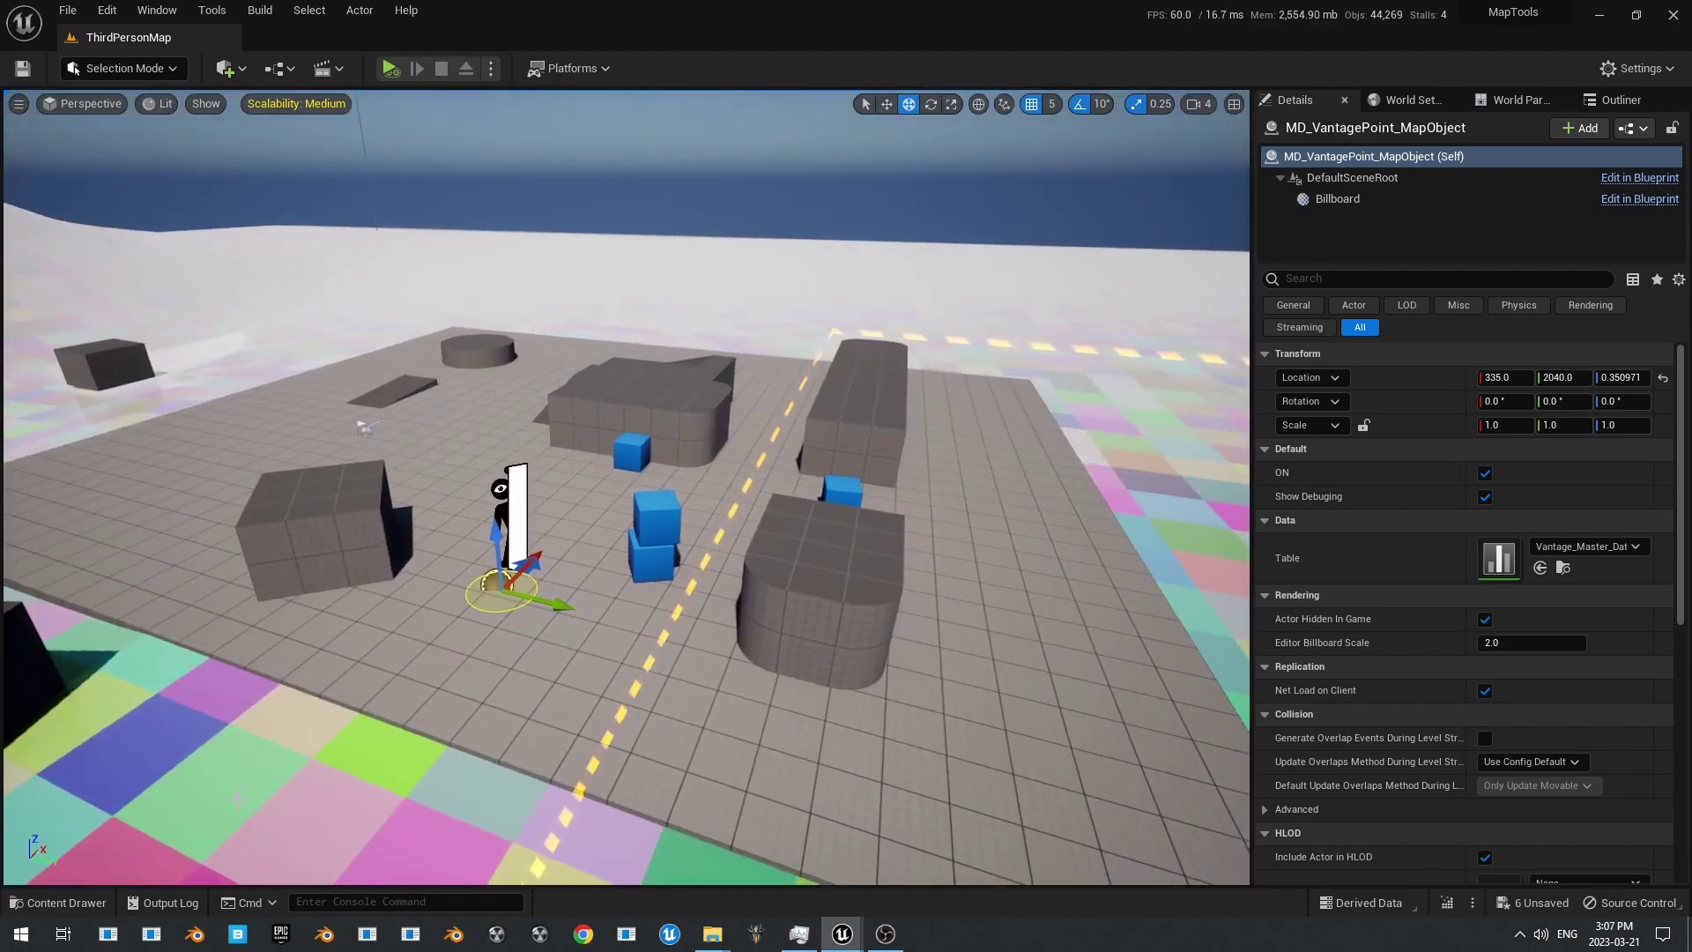
left_click(62, 900)
right_click_drag(654, 499, 600, 524)
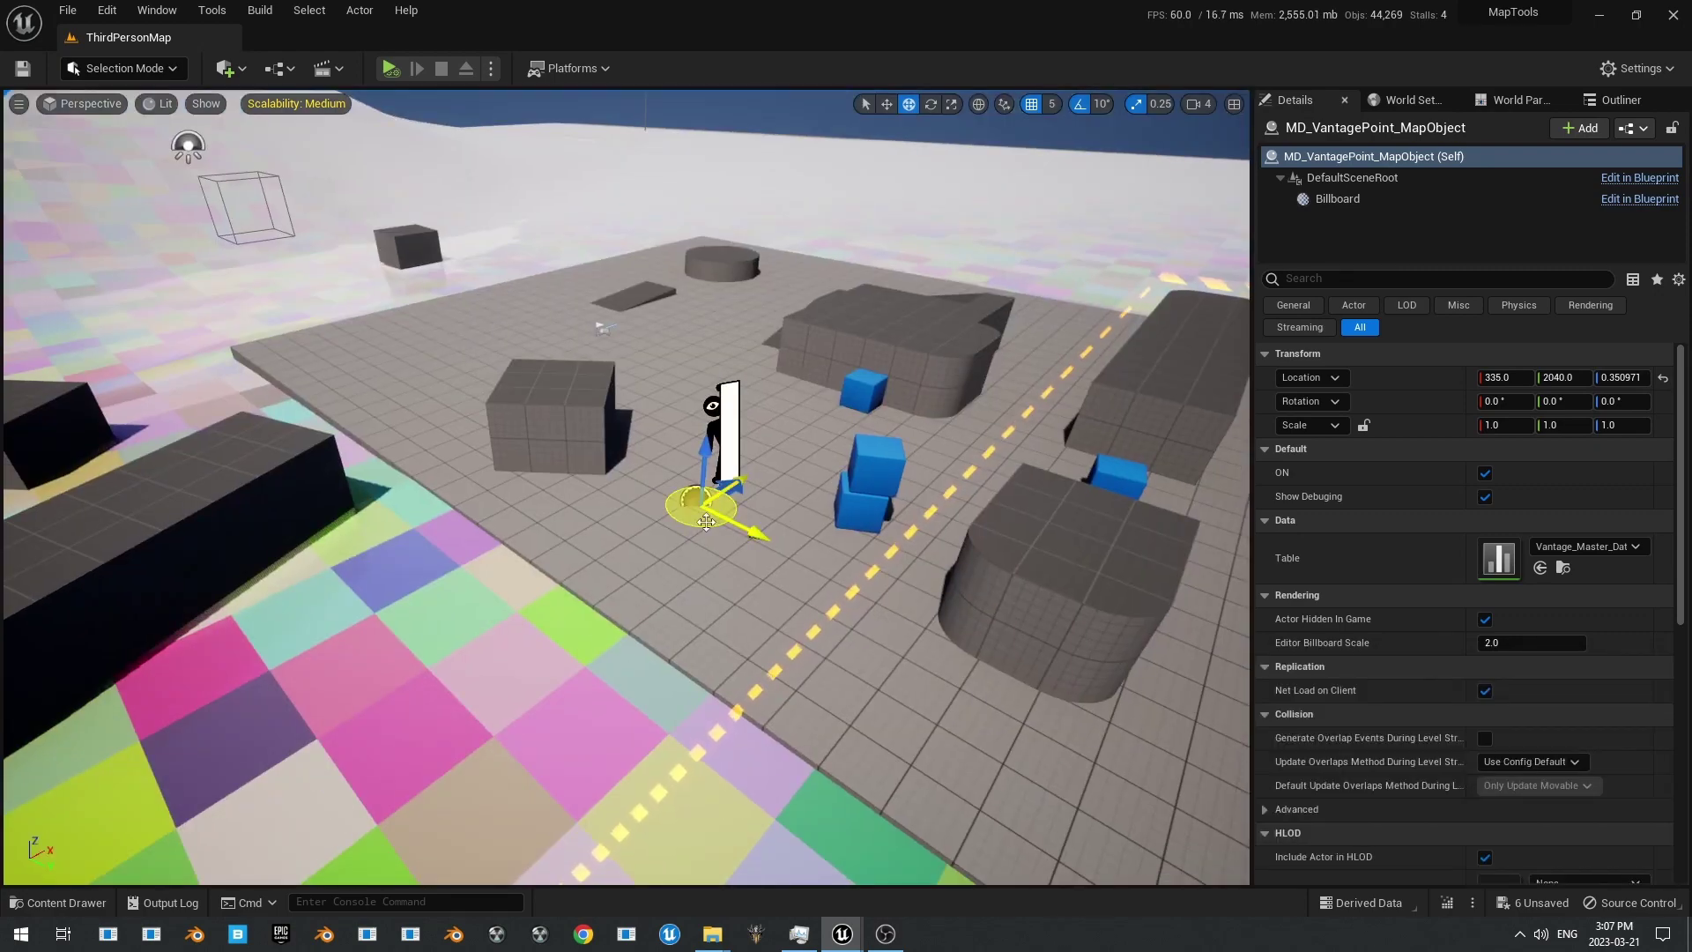
left_click_drag(707, 522, 696, 577)
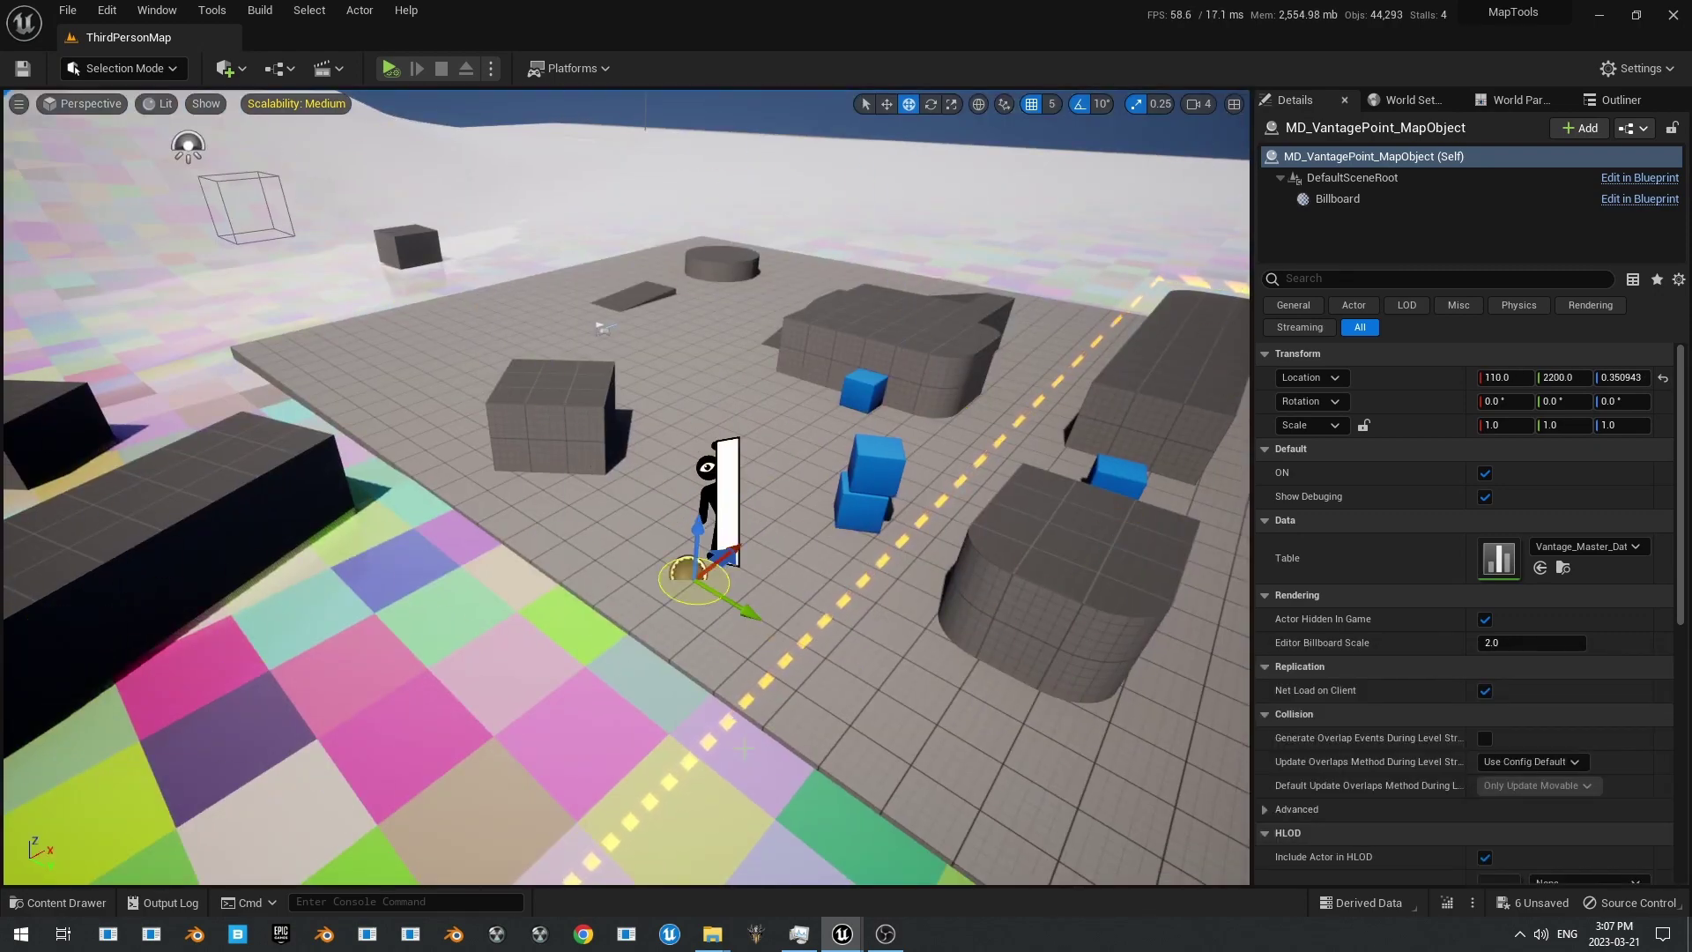
right_click_drag(438, 638, 507, 633)
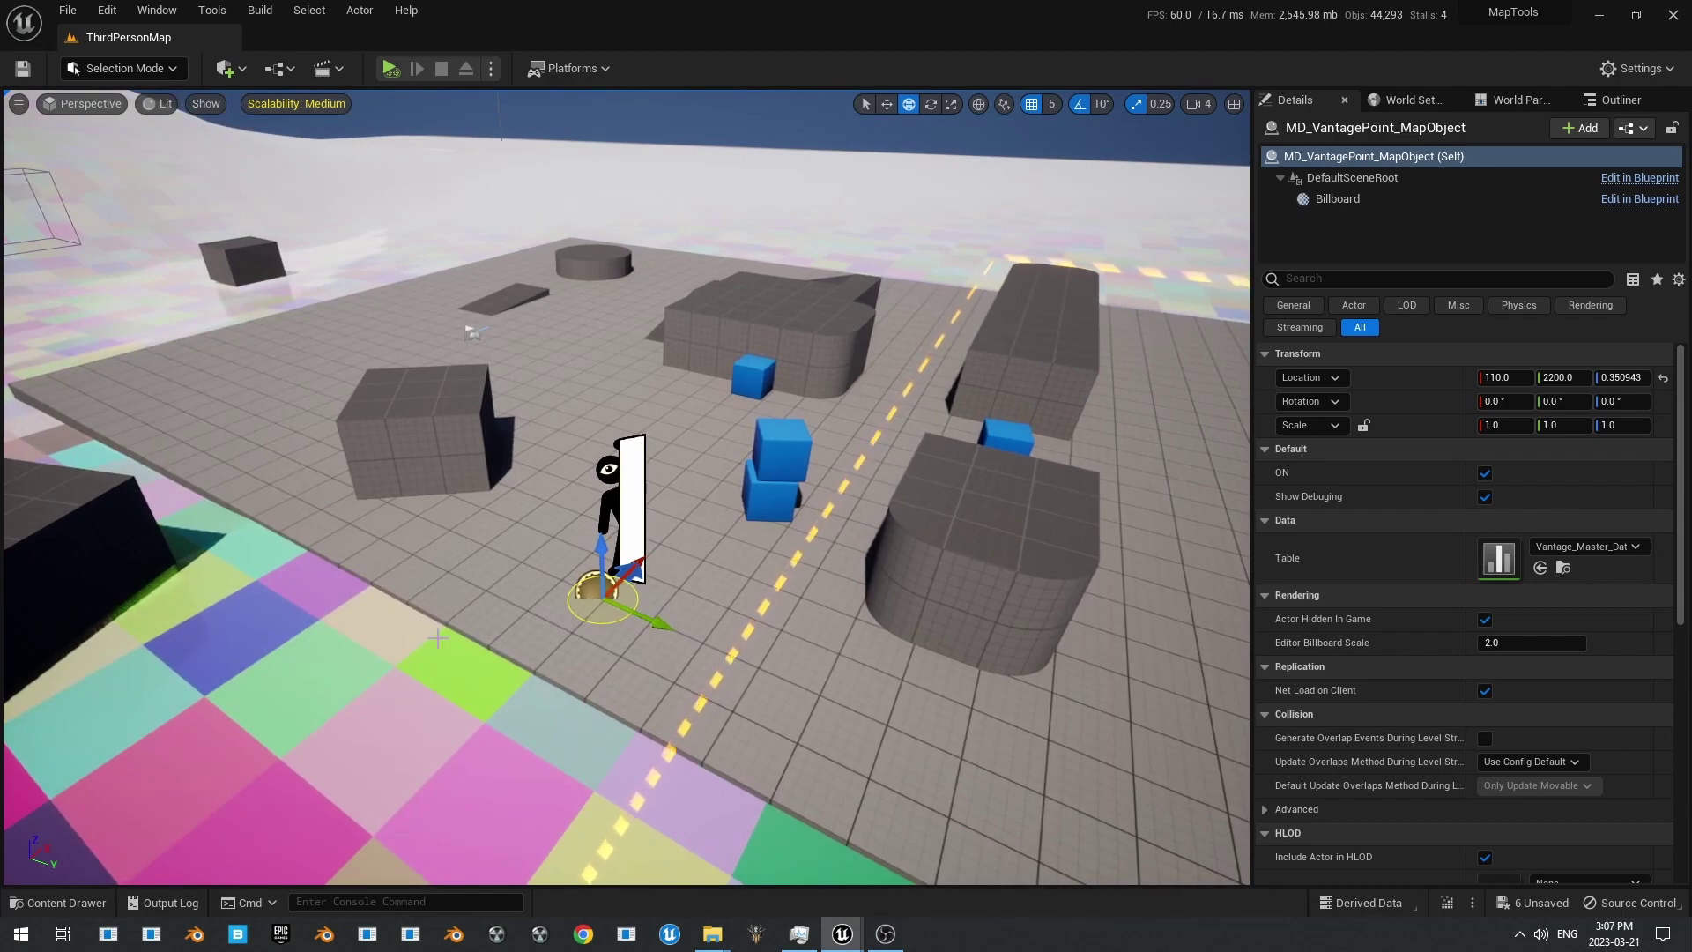
right_click_drag(603, 596, 763, 648)
left_click_drag(581, 456, 505, 428)
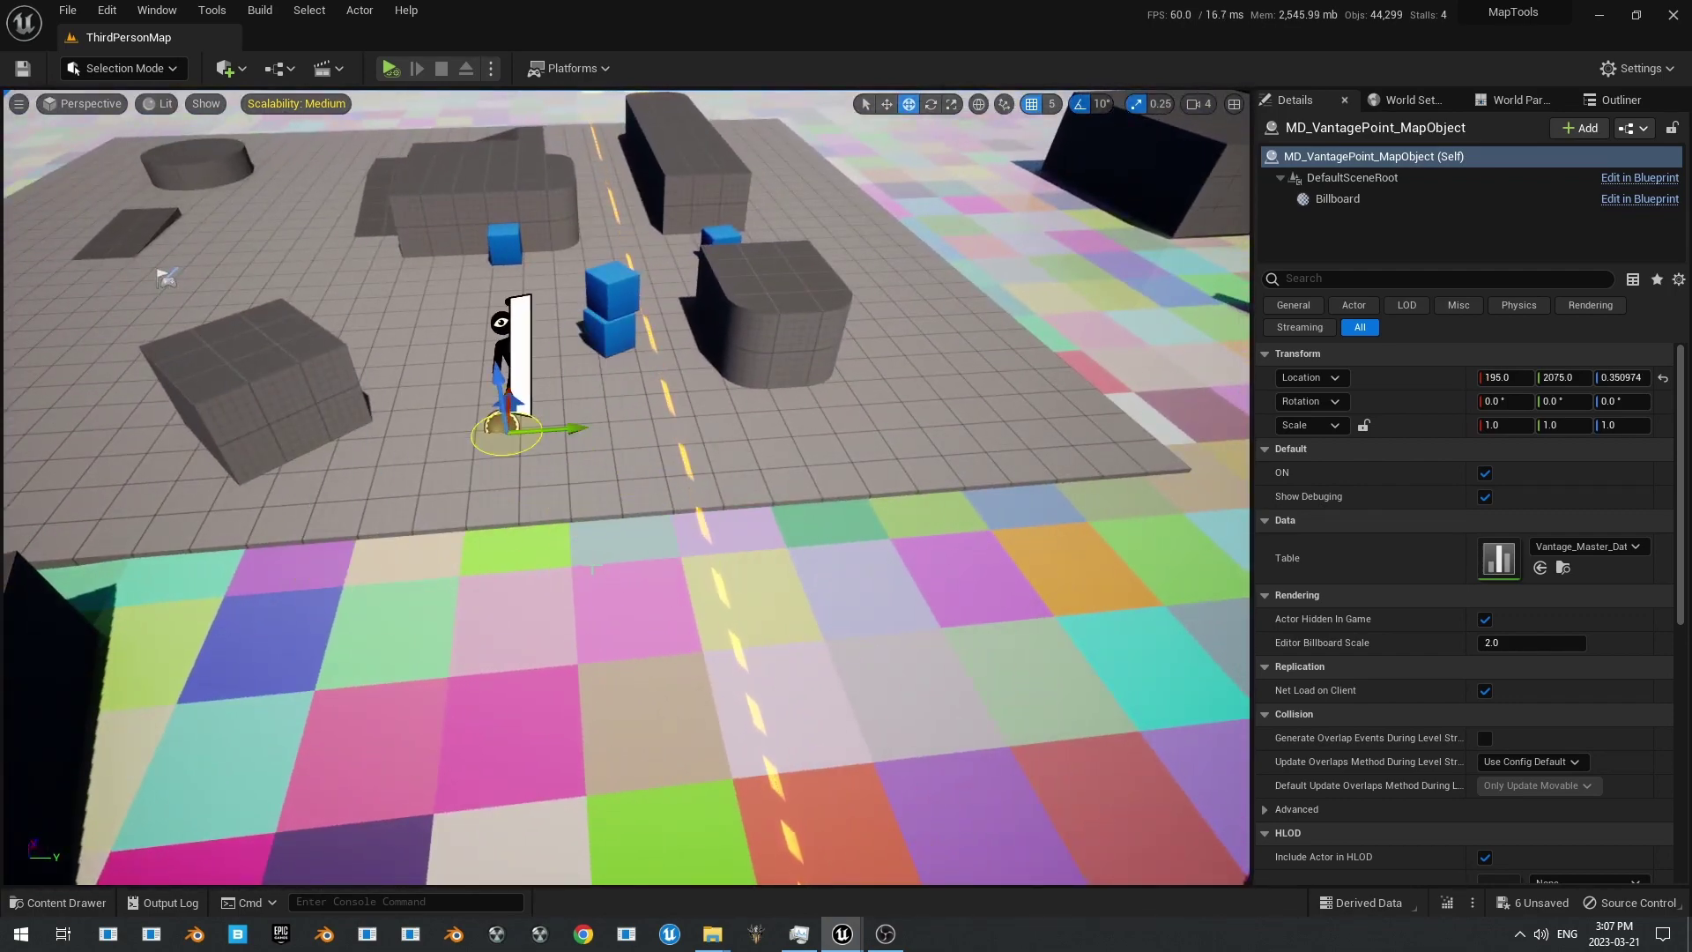
mouse_move(1037, 485)
right_mouse_down()
mouse_move(978, 459)
mouse_move(948, 467)
mouse_move(1036, 485)
right_mouse_up()
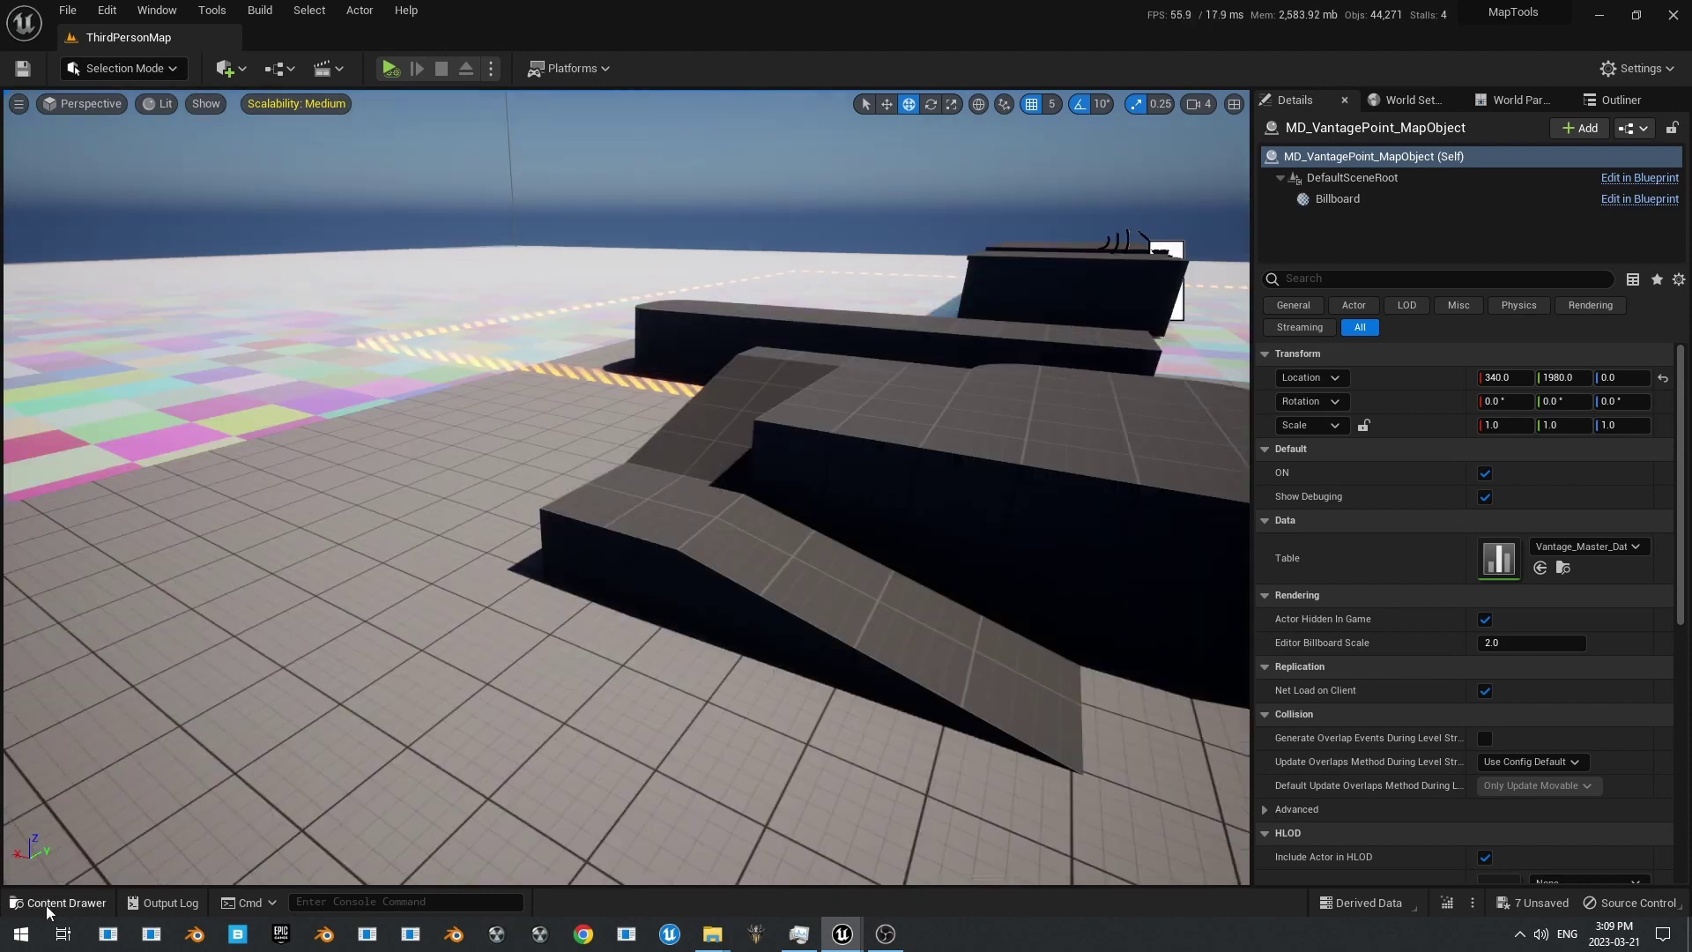
Step: Place an MT_PlaceVantagePoint actor on the low ramped block at about X 1850, Y 1600, Z 100
left_click(58, 902)
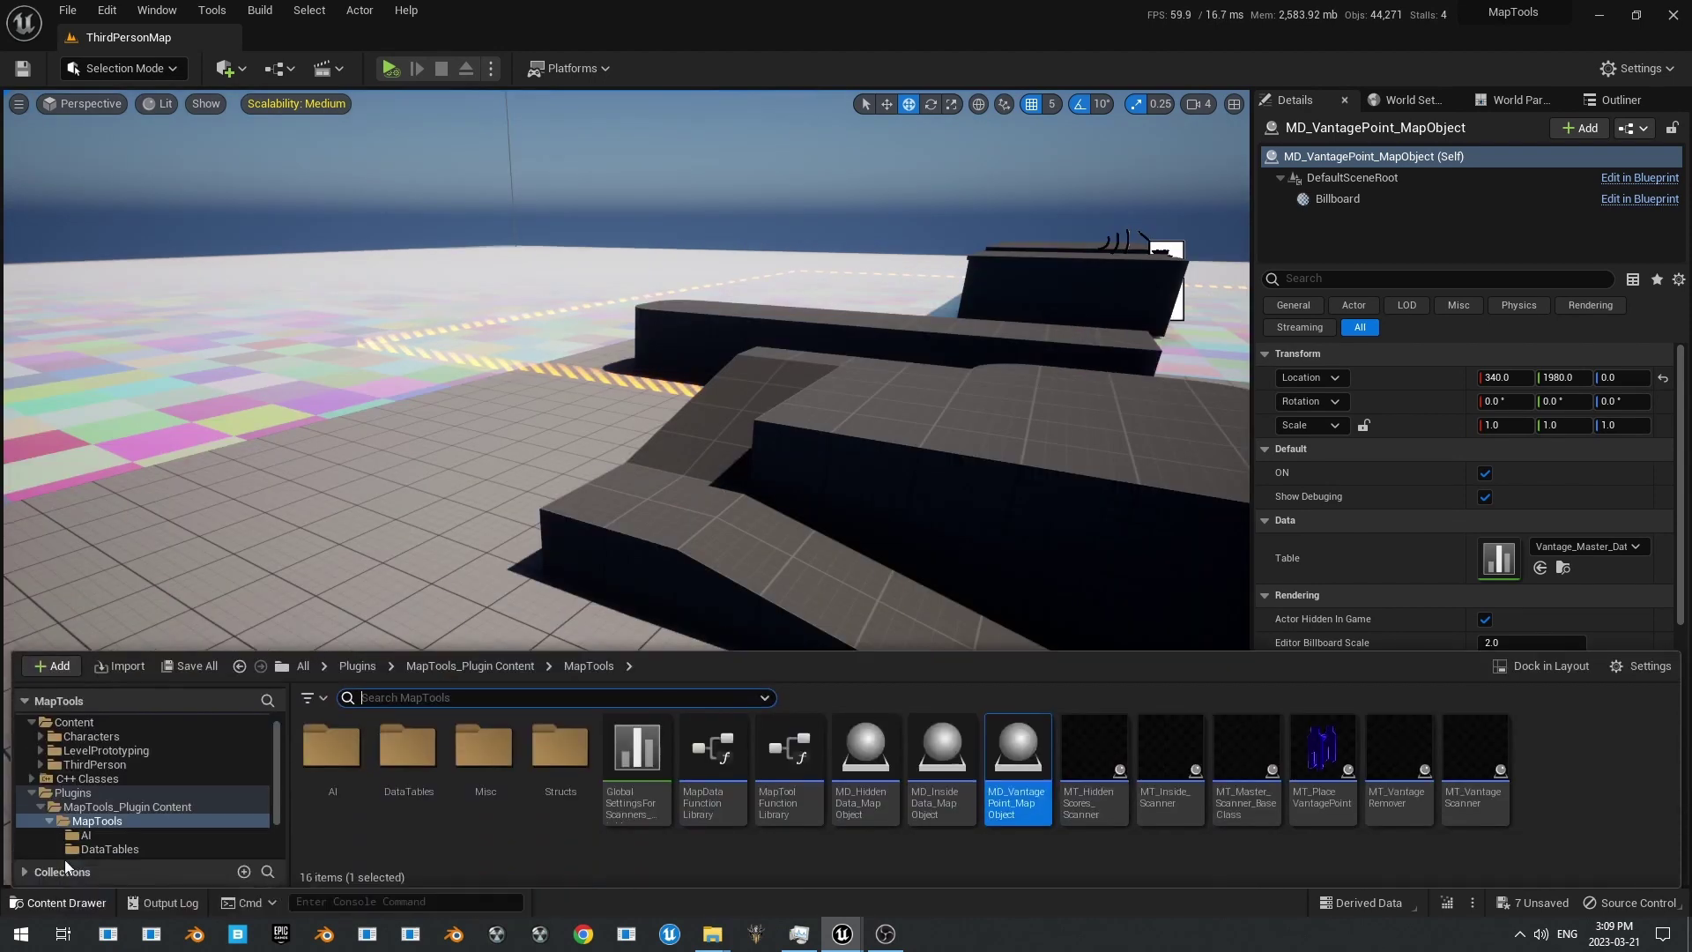
mouse_move(1328, 760)
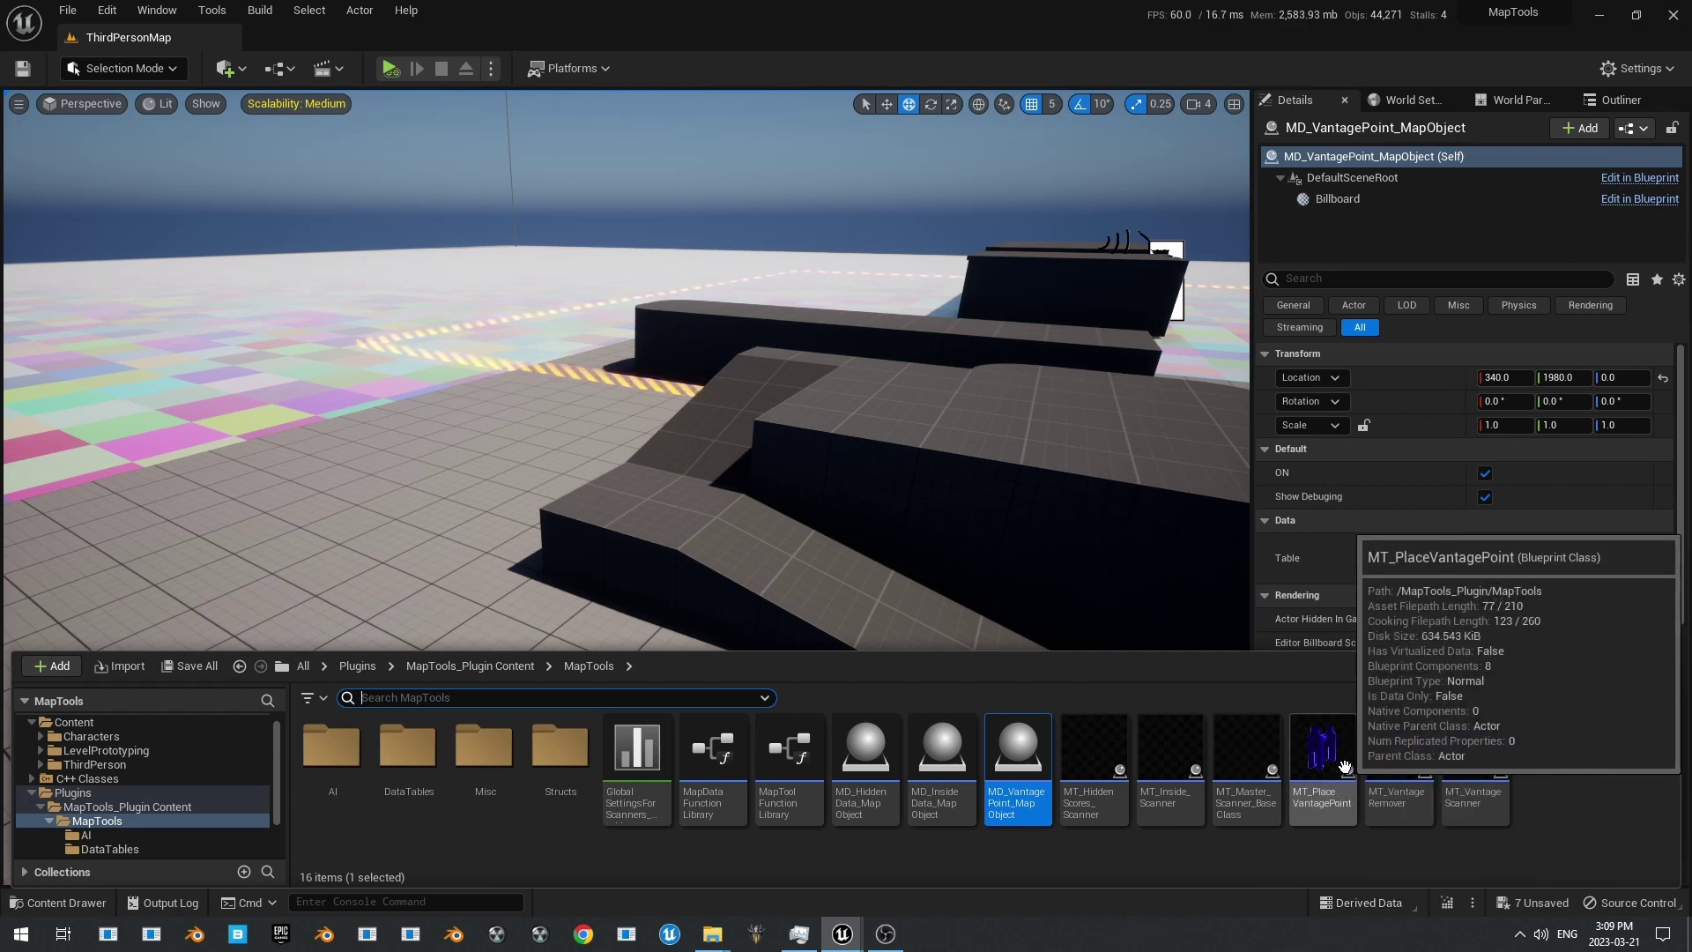
left_click_drag(1325, 752, 680, 507)
key("w")
right_click_drag(680, 507, 657, 555)
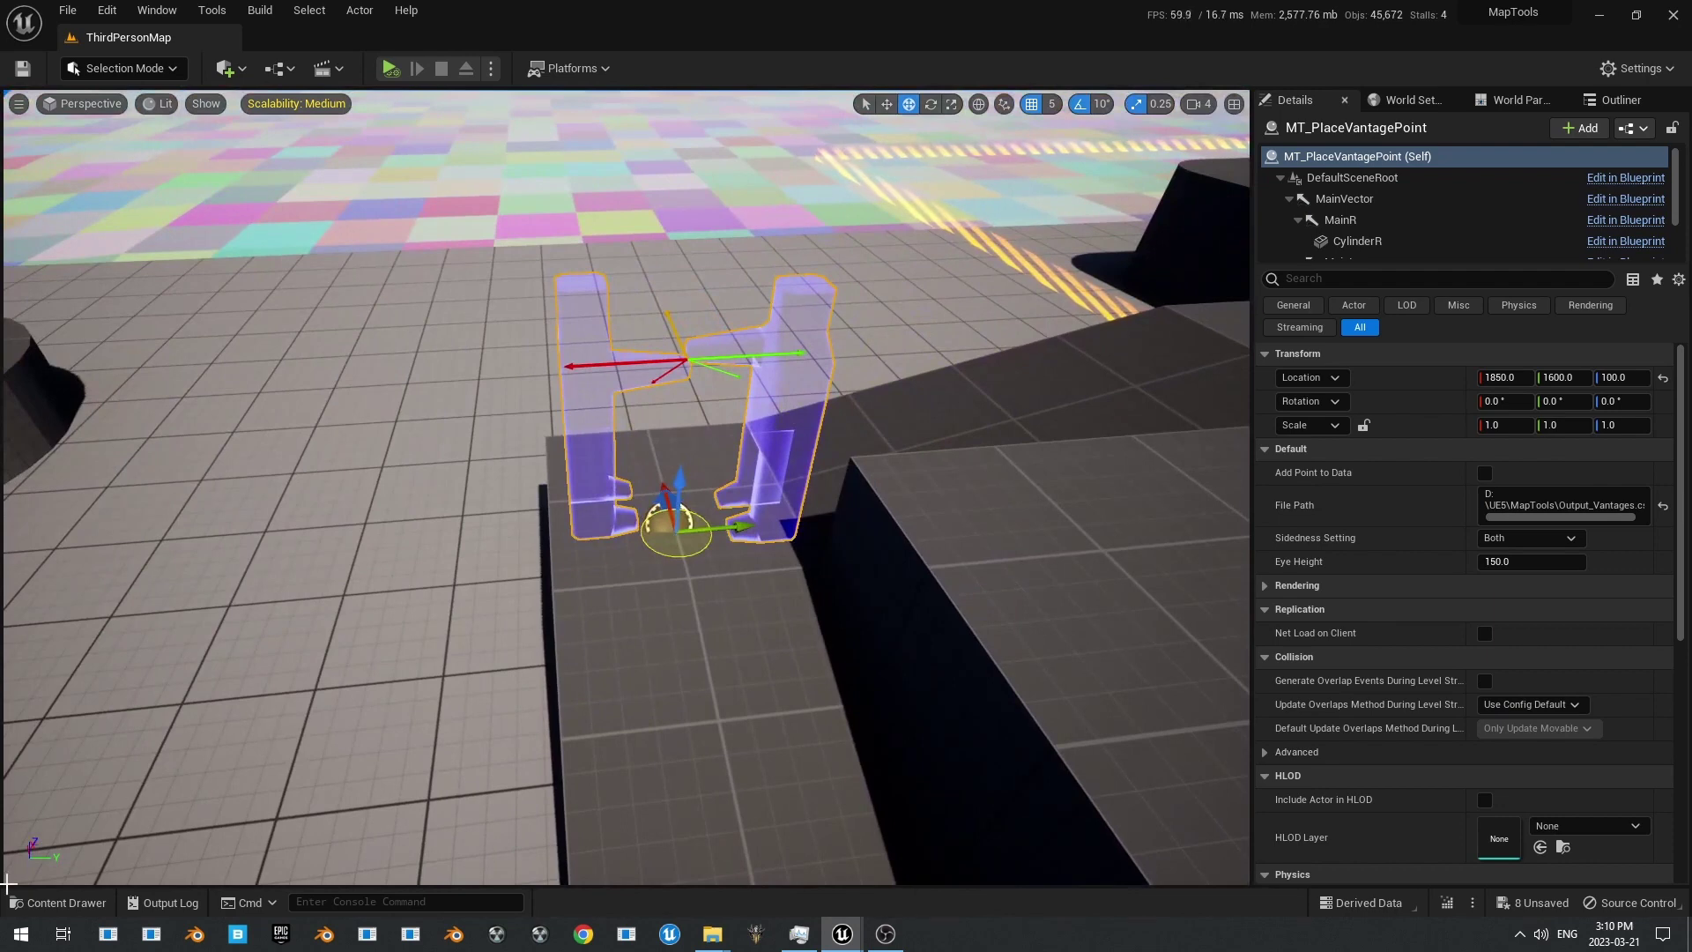
Step: Set the vantage point actor's eye height to 100
left_click(58, 903)
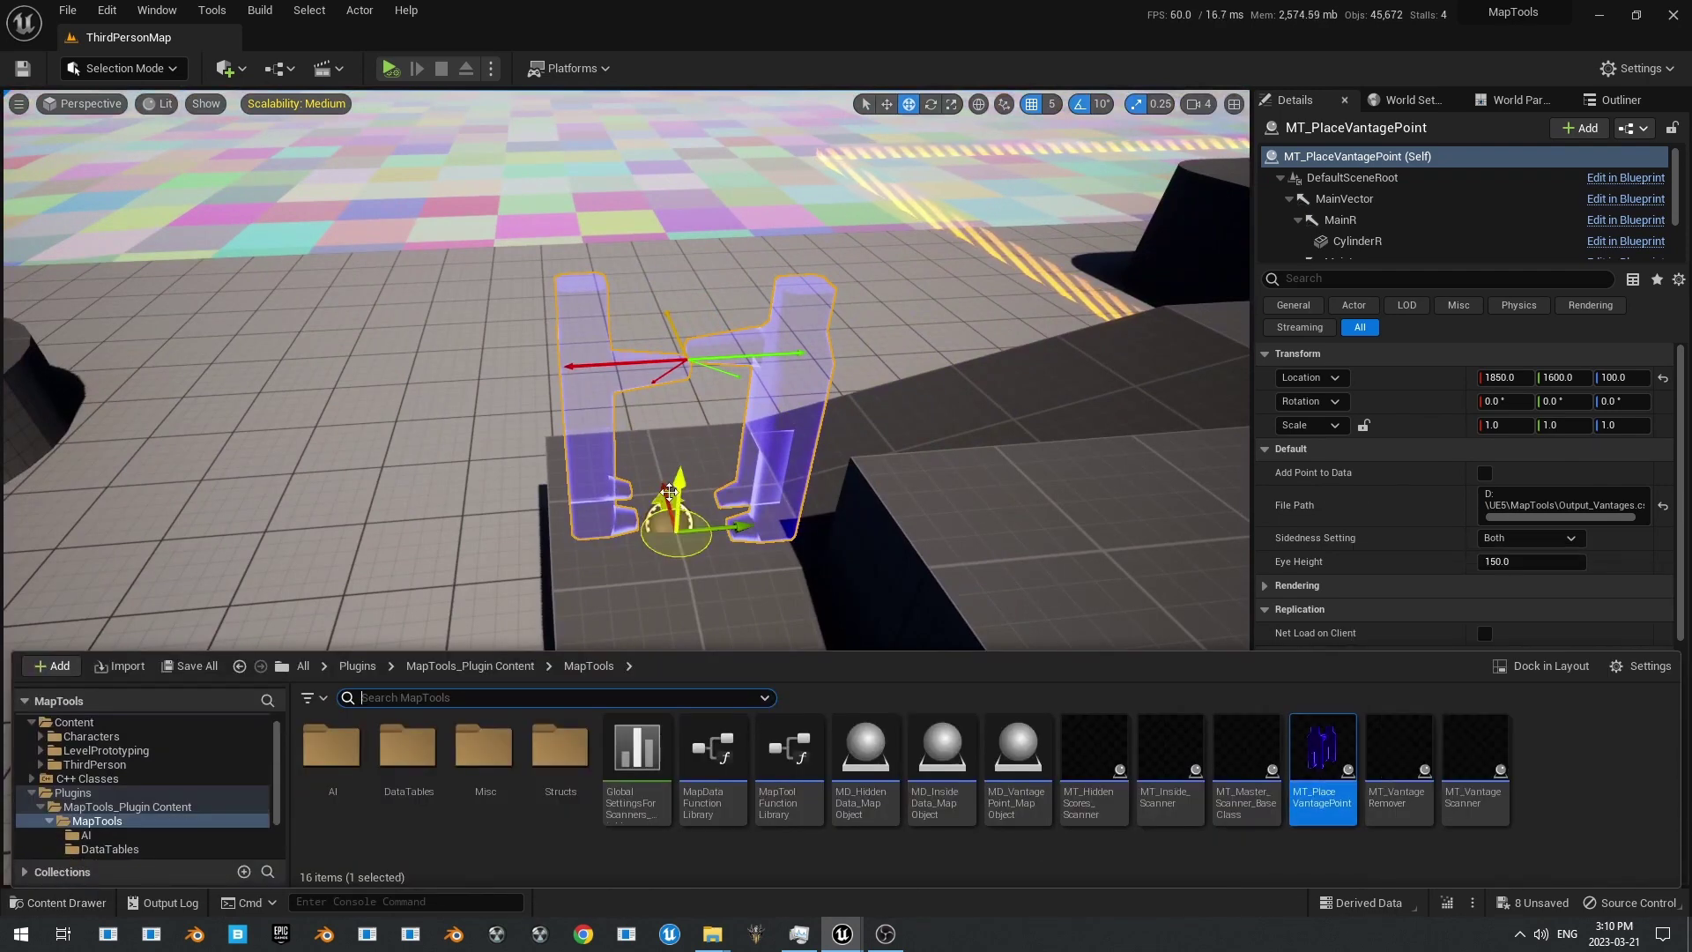
right_click_drag(683, 493, 1040, 509)
key("a")
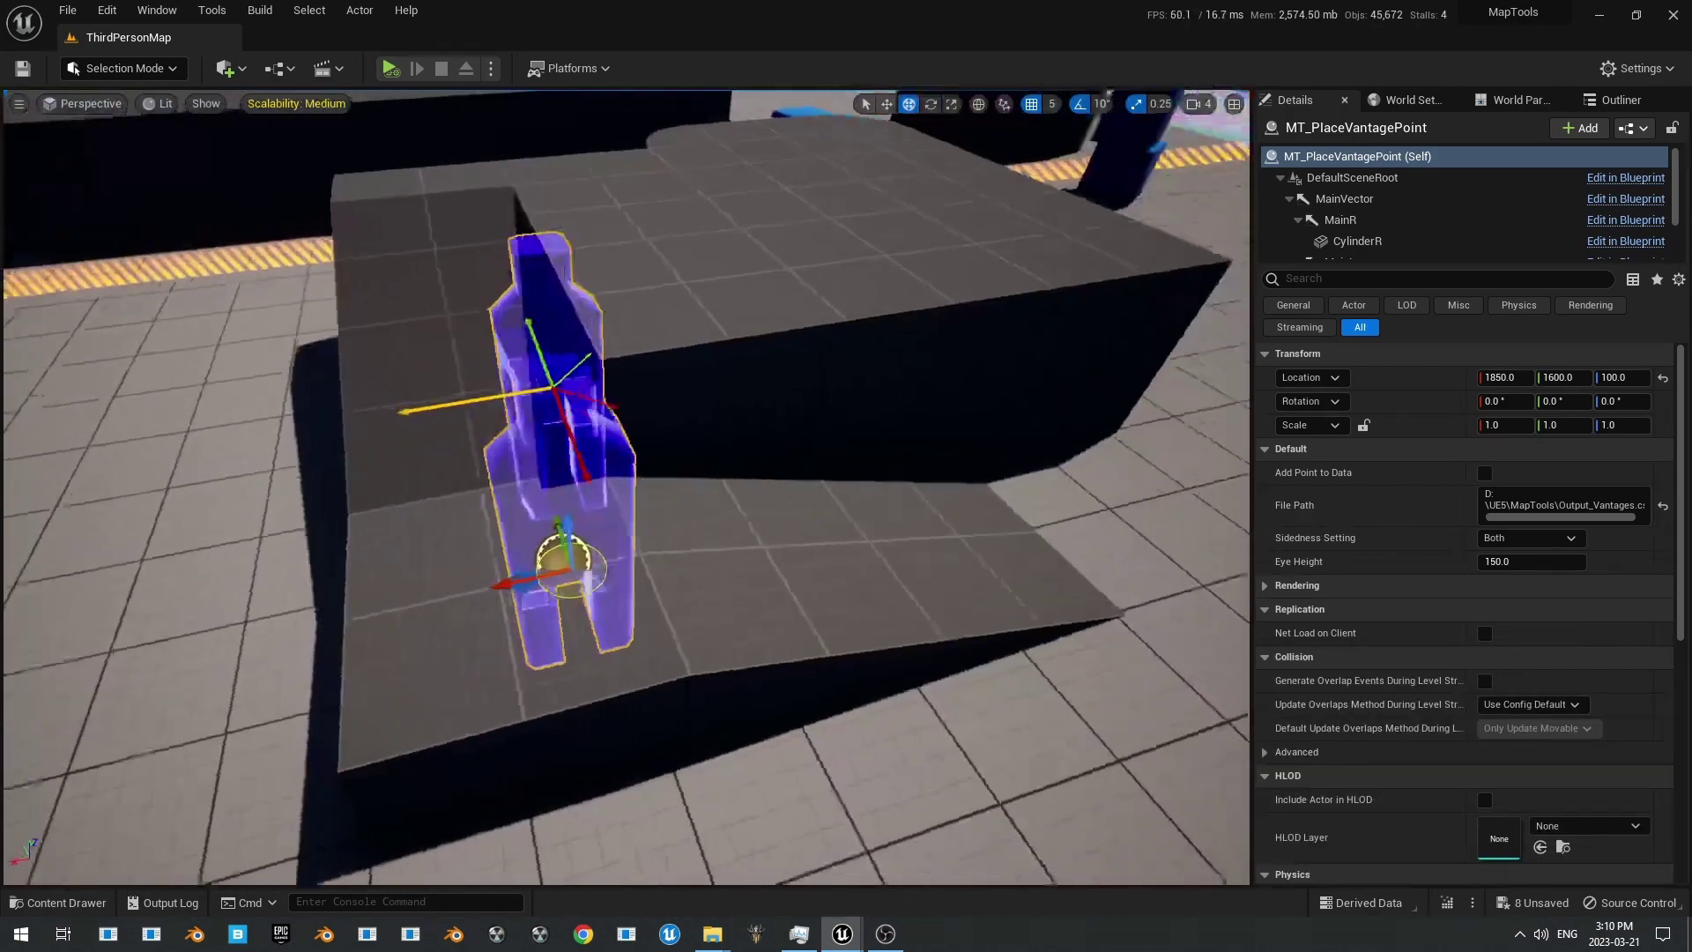
right_click_drag(617, 485, 555, 478)
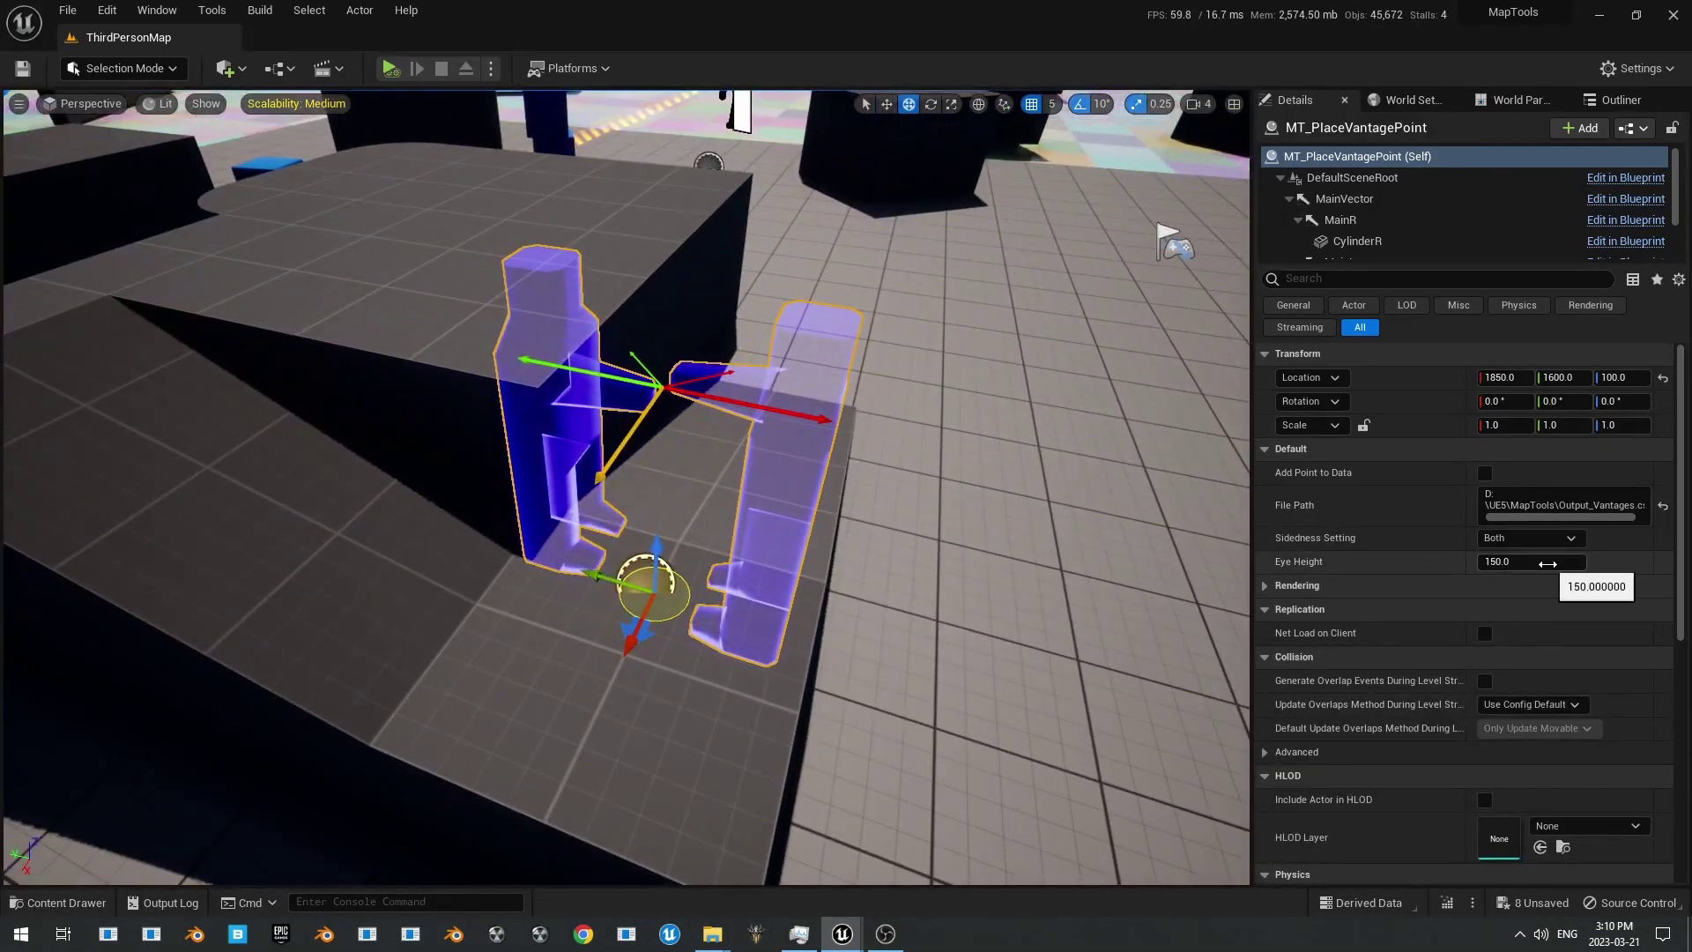
left_click(1548, 564)
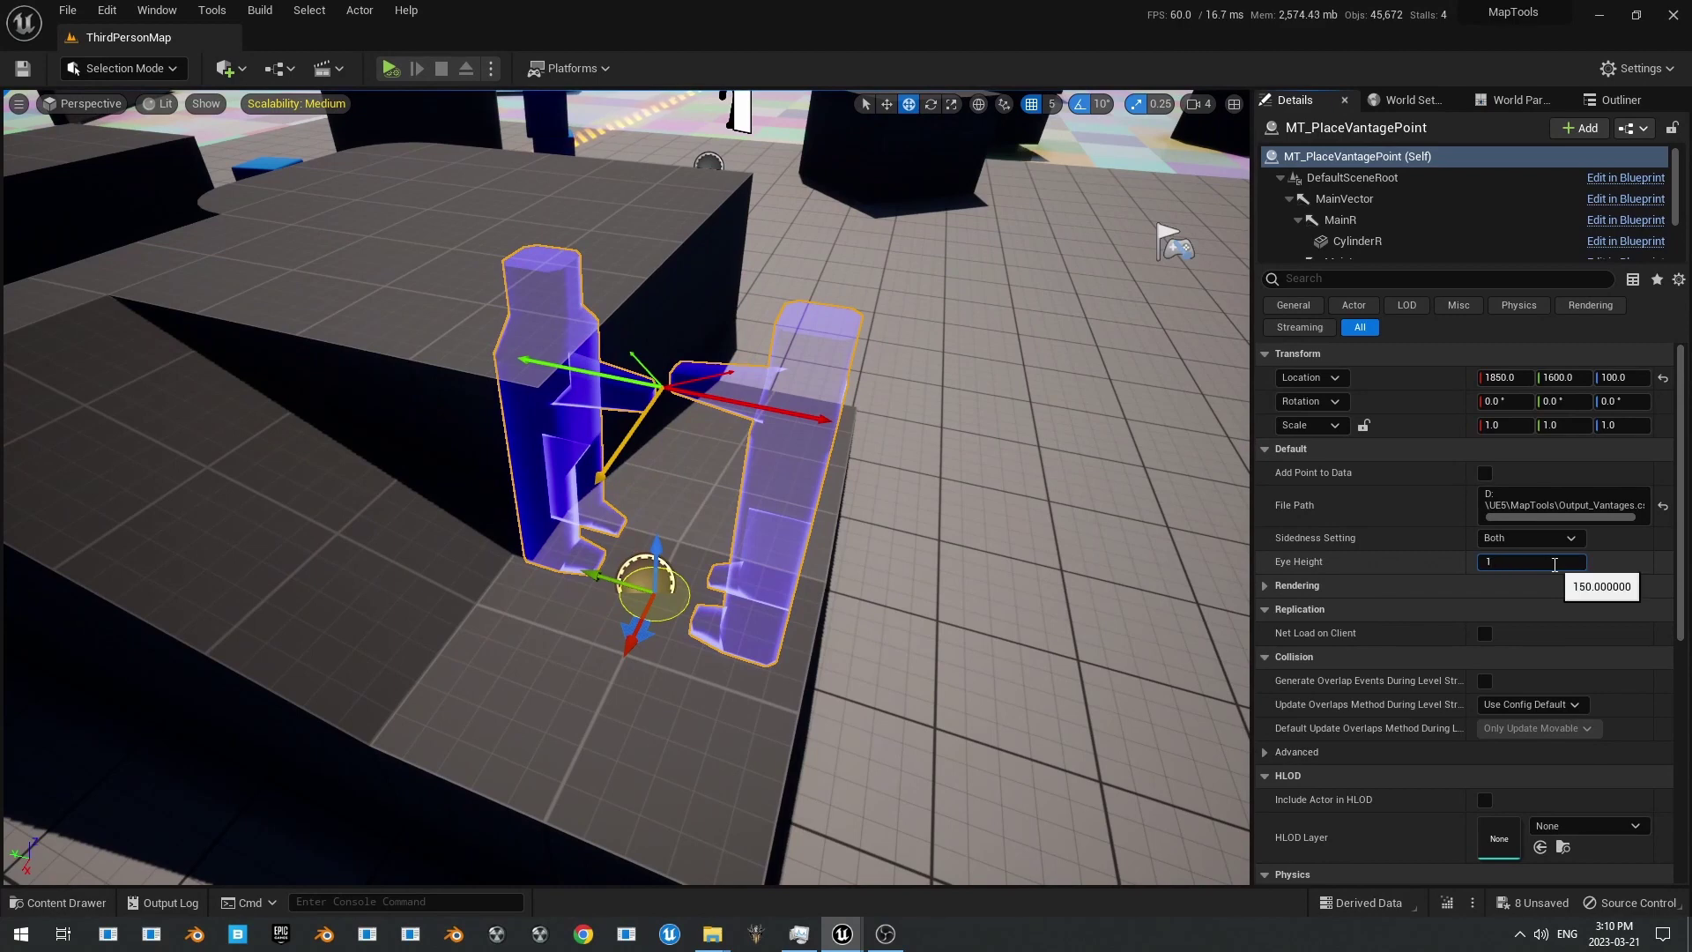
key("Return")
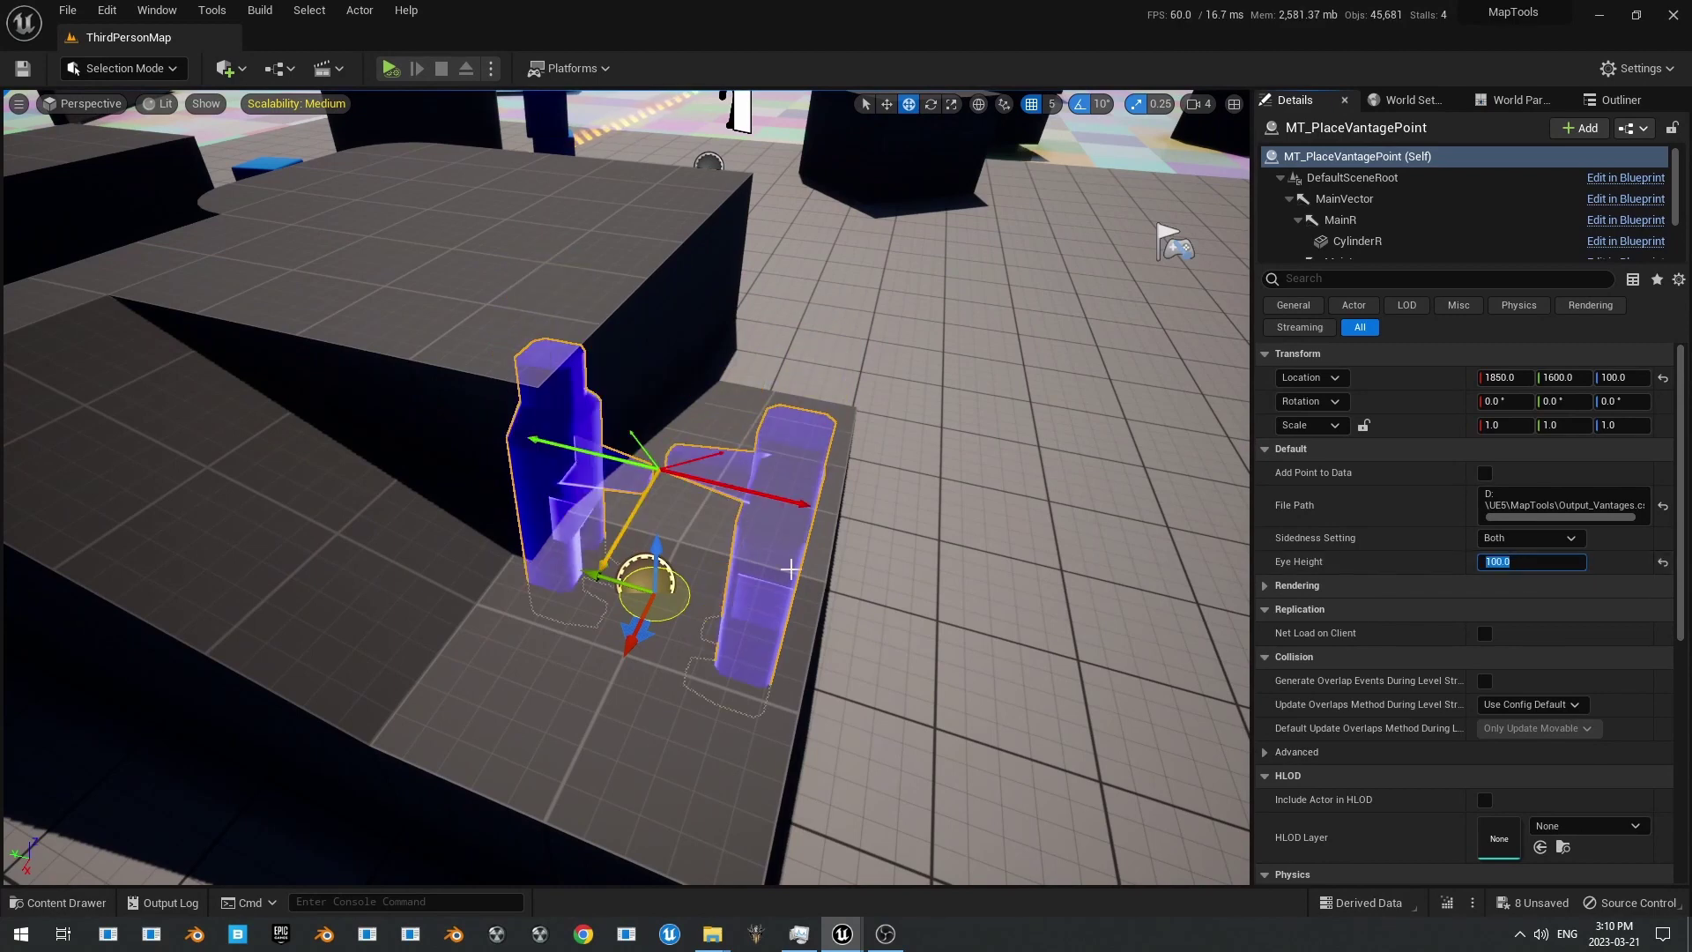
Step: Move the vantage point actor to the corner of the tall block, at about X 1800, Y 1700
right_click_drag(654, 494, 670, 529)
right_click_drag(1005, 650, 961, 573)
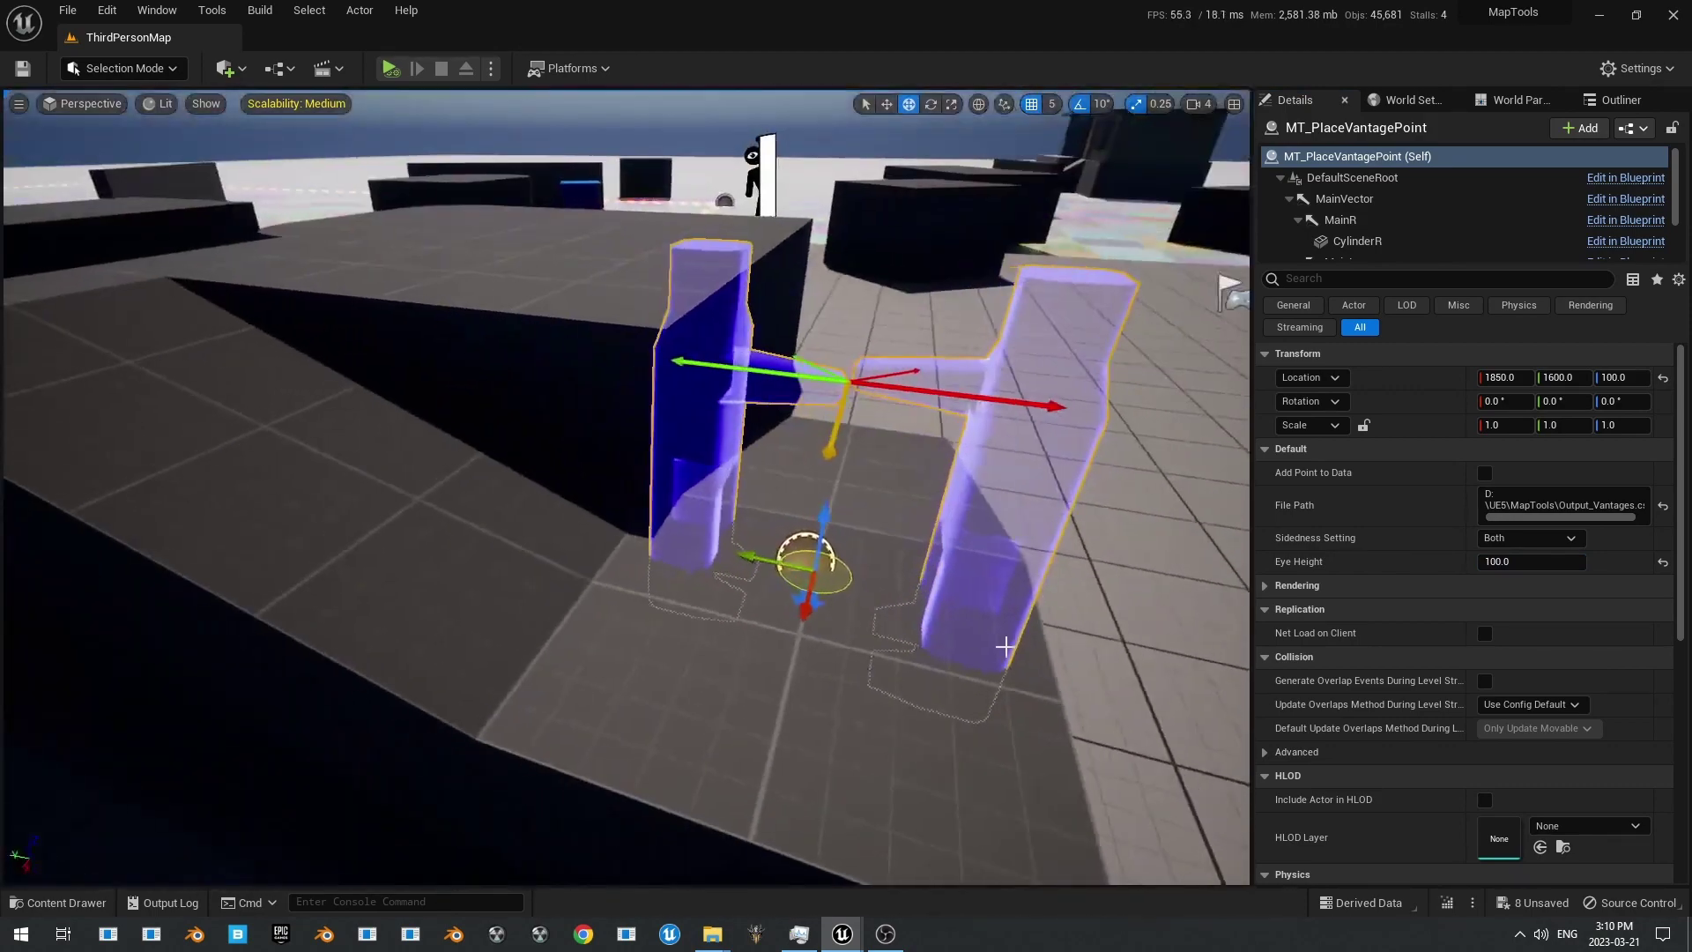
left_click_drag(825, 586, 657, 548)
right_click_drag(656, 548, 368, 611)
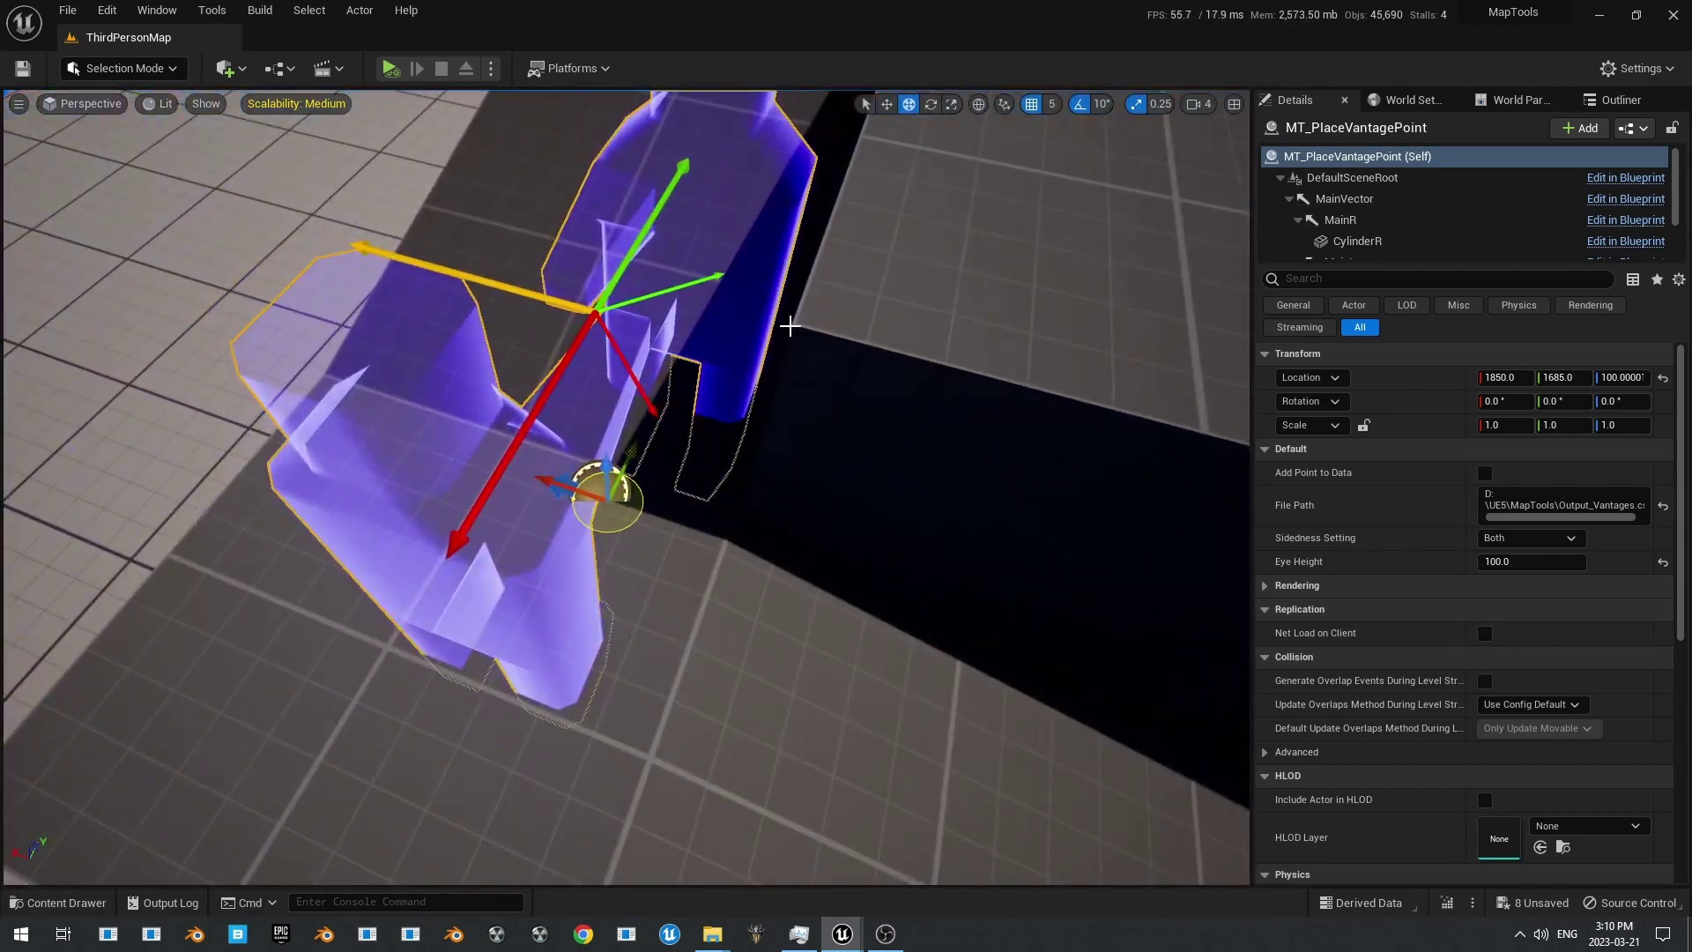
left_click_drag(628, 500, 751, 529)
right_click_drag(751, 529, 988, 539)
key("s")
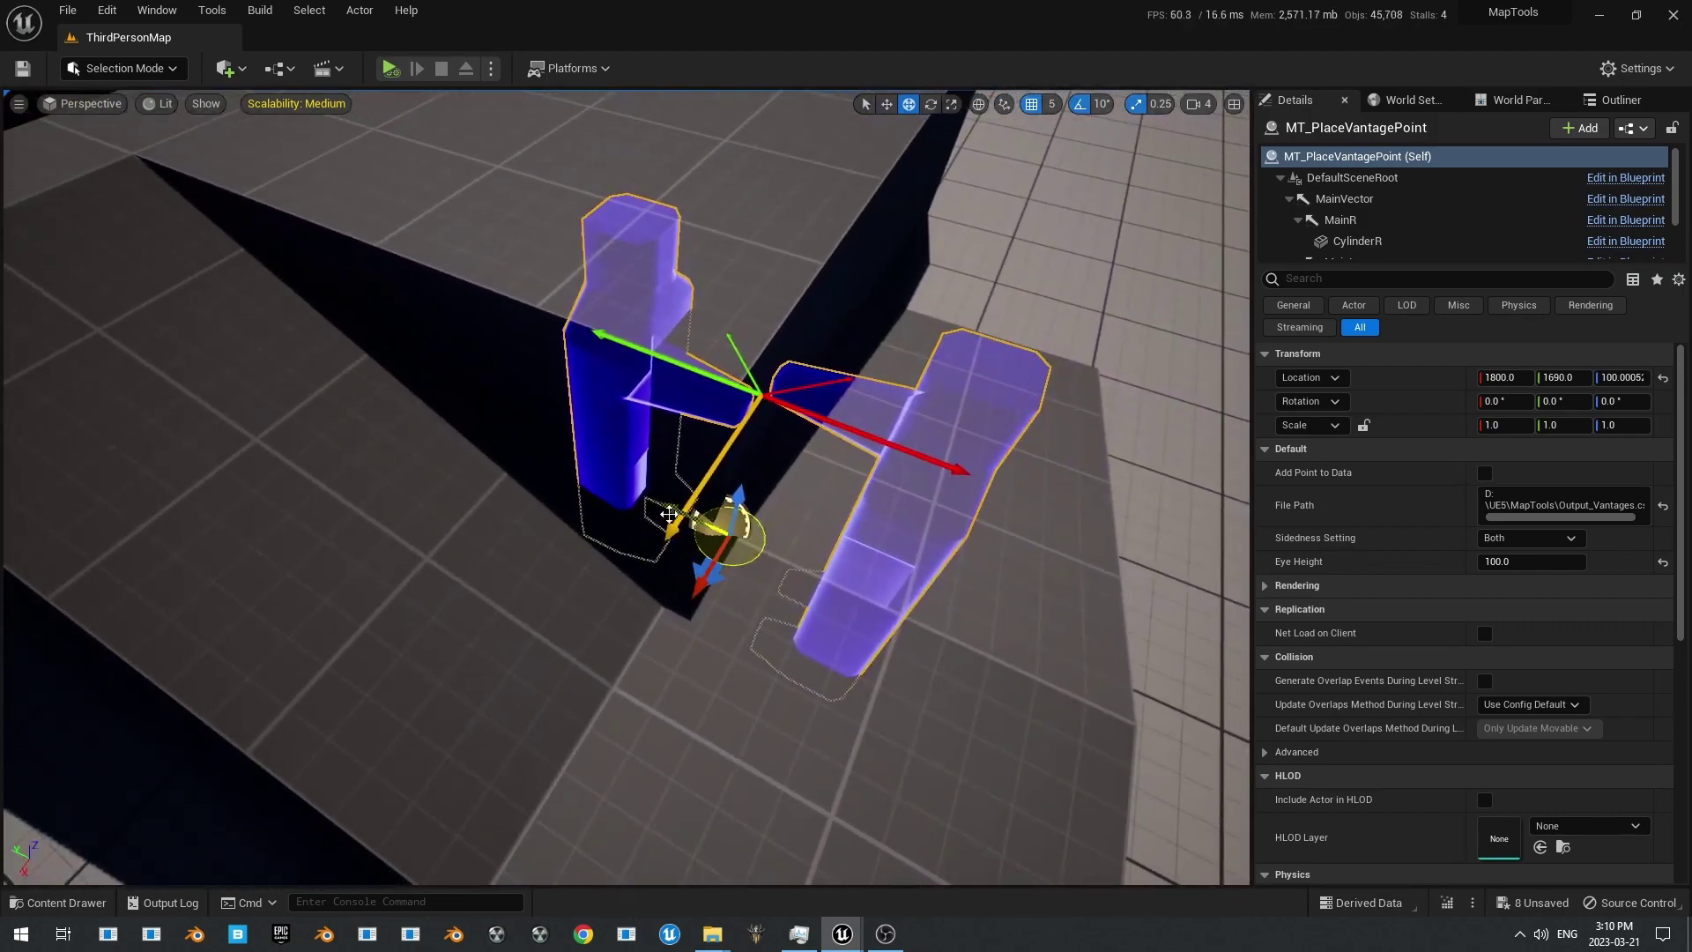
left_click_drag(670, 510, 650, 504)
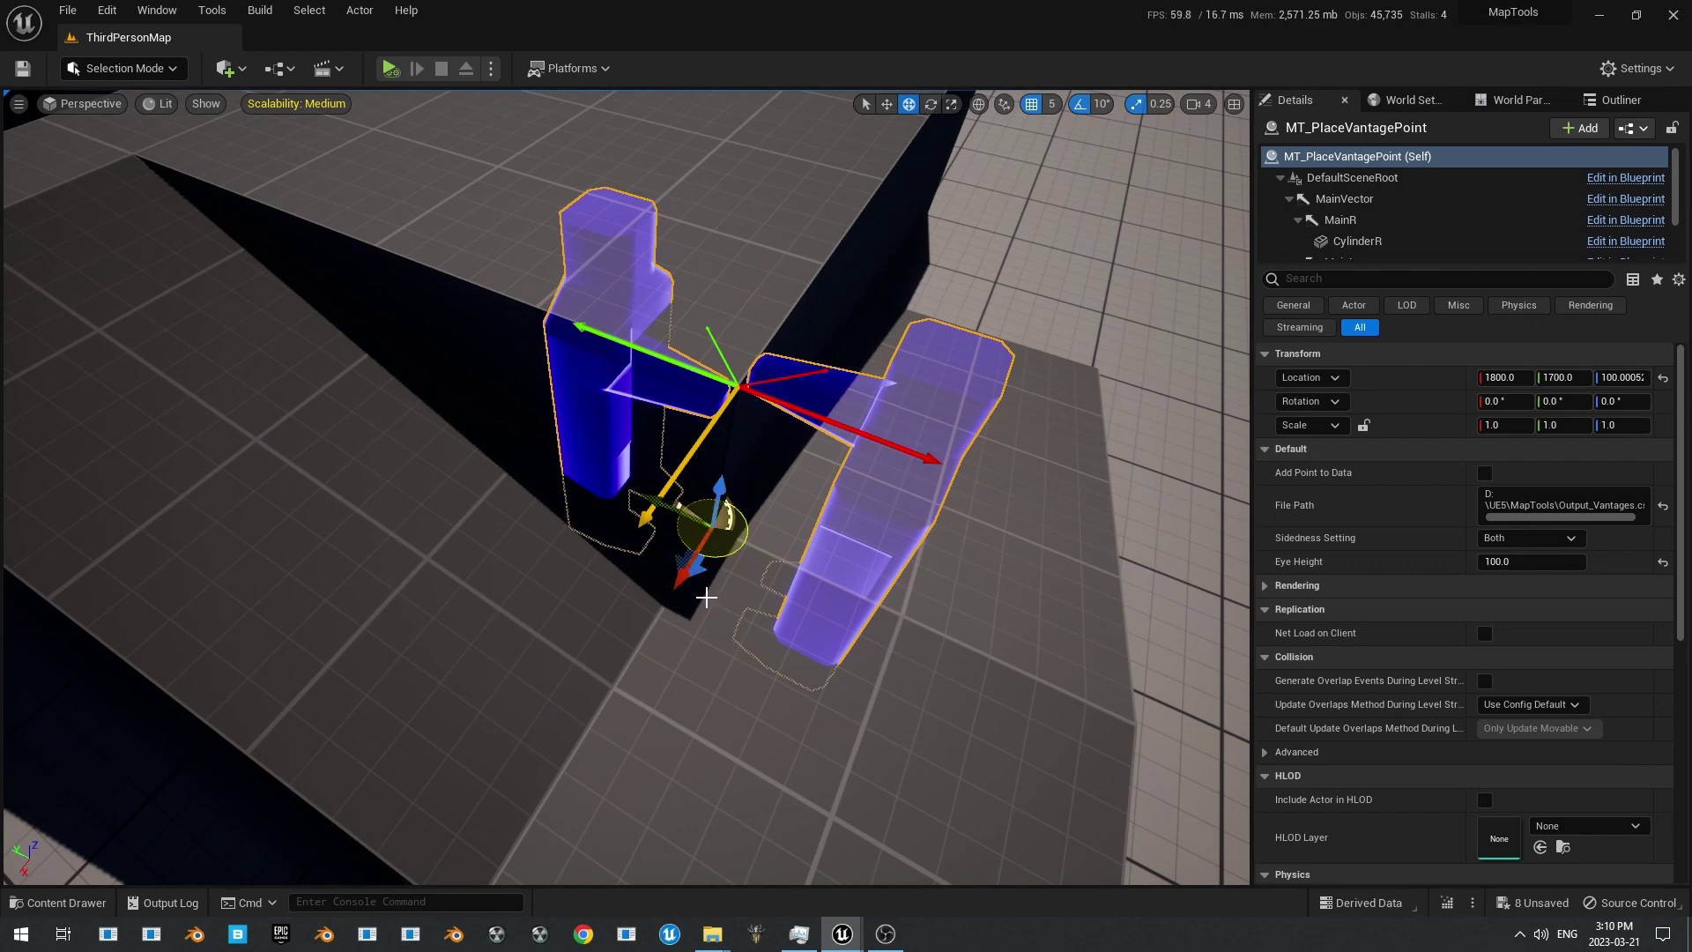
Step: Rotate the vantage point actor to -50° about Z so it faces outward from the block's corner
left_click_drag(696, 574, 748, 587)
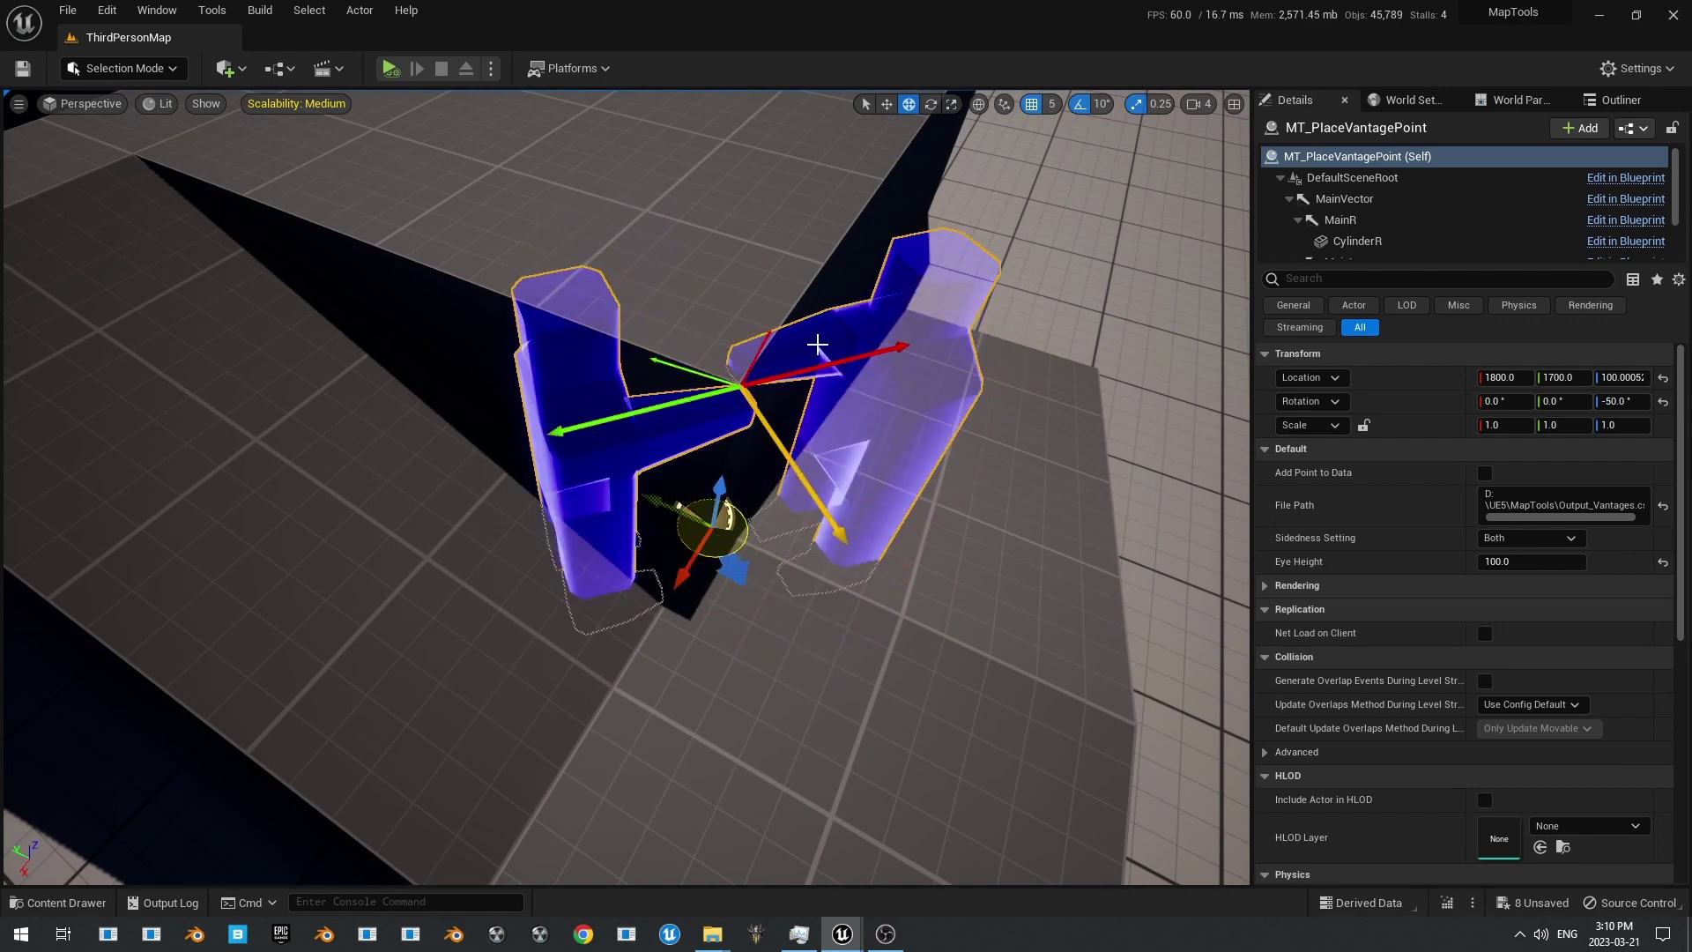
left_click_drag(818, 345, 754, 390, "alt")
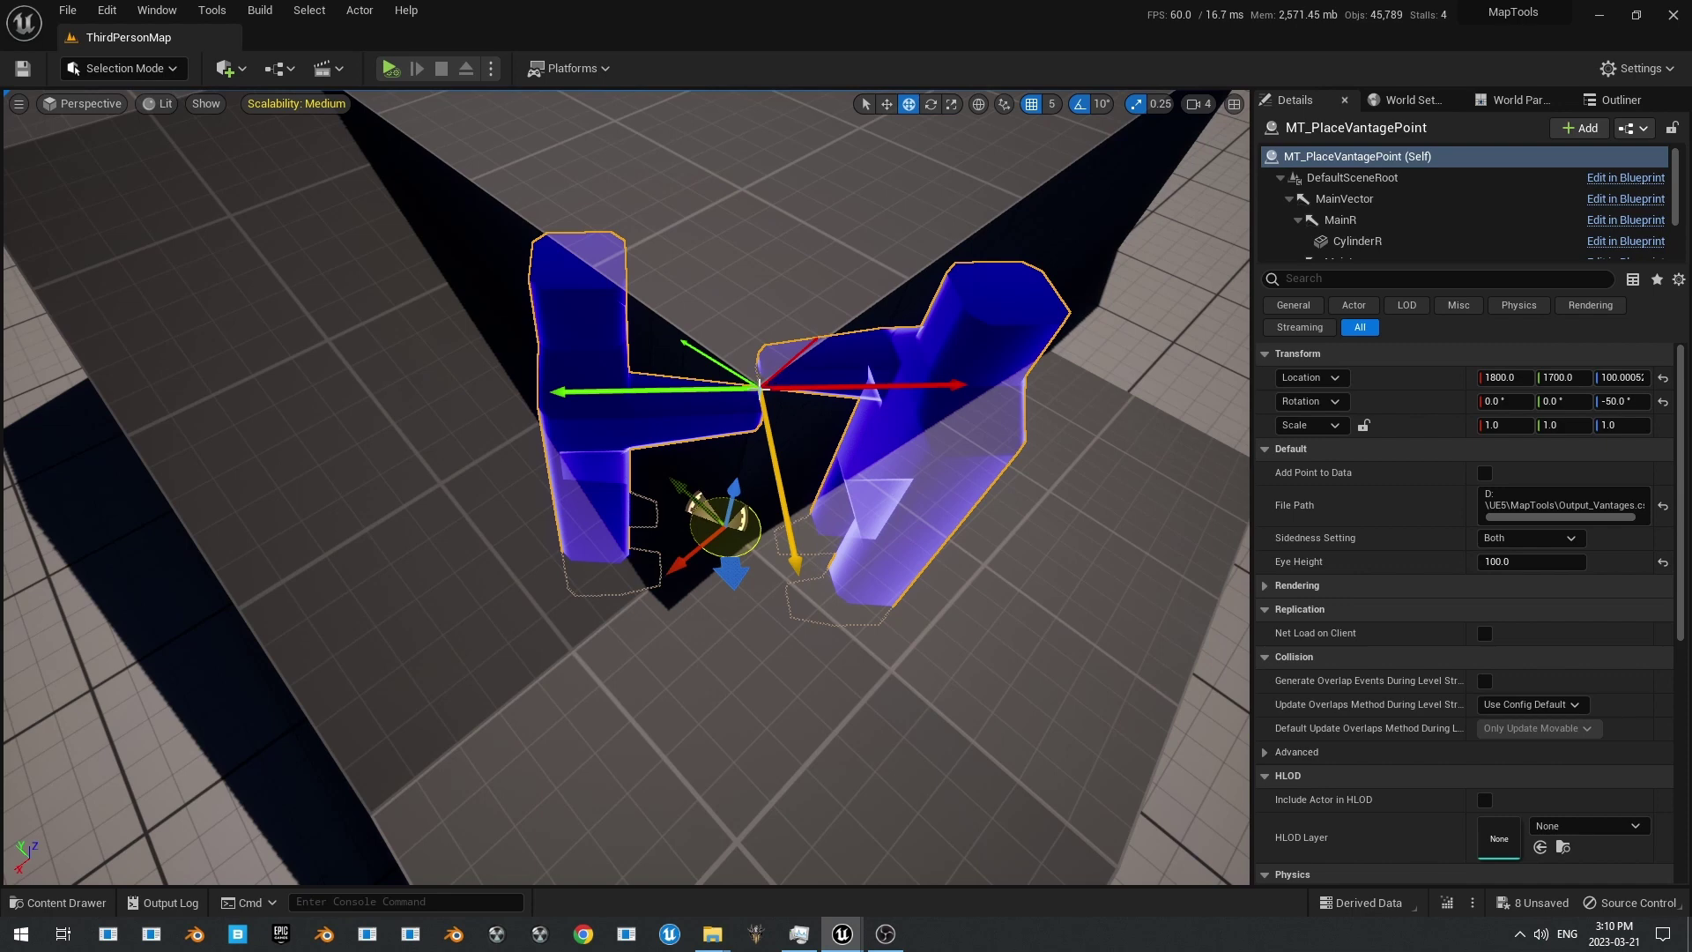
right_click_drag(705, 467, 692, 442)
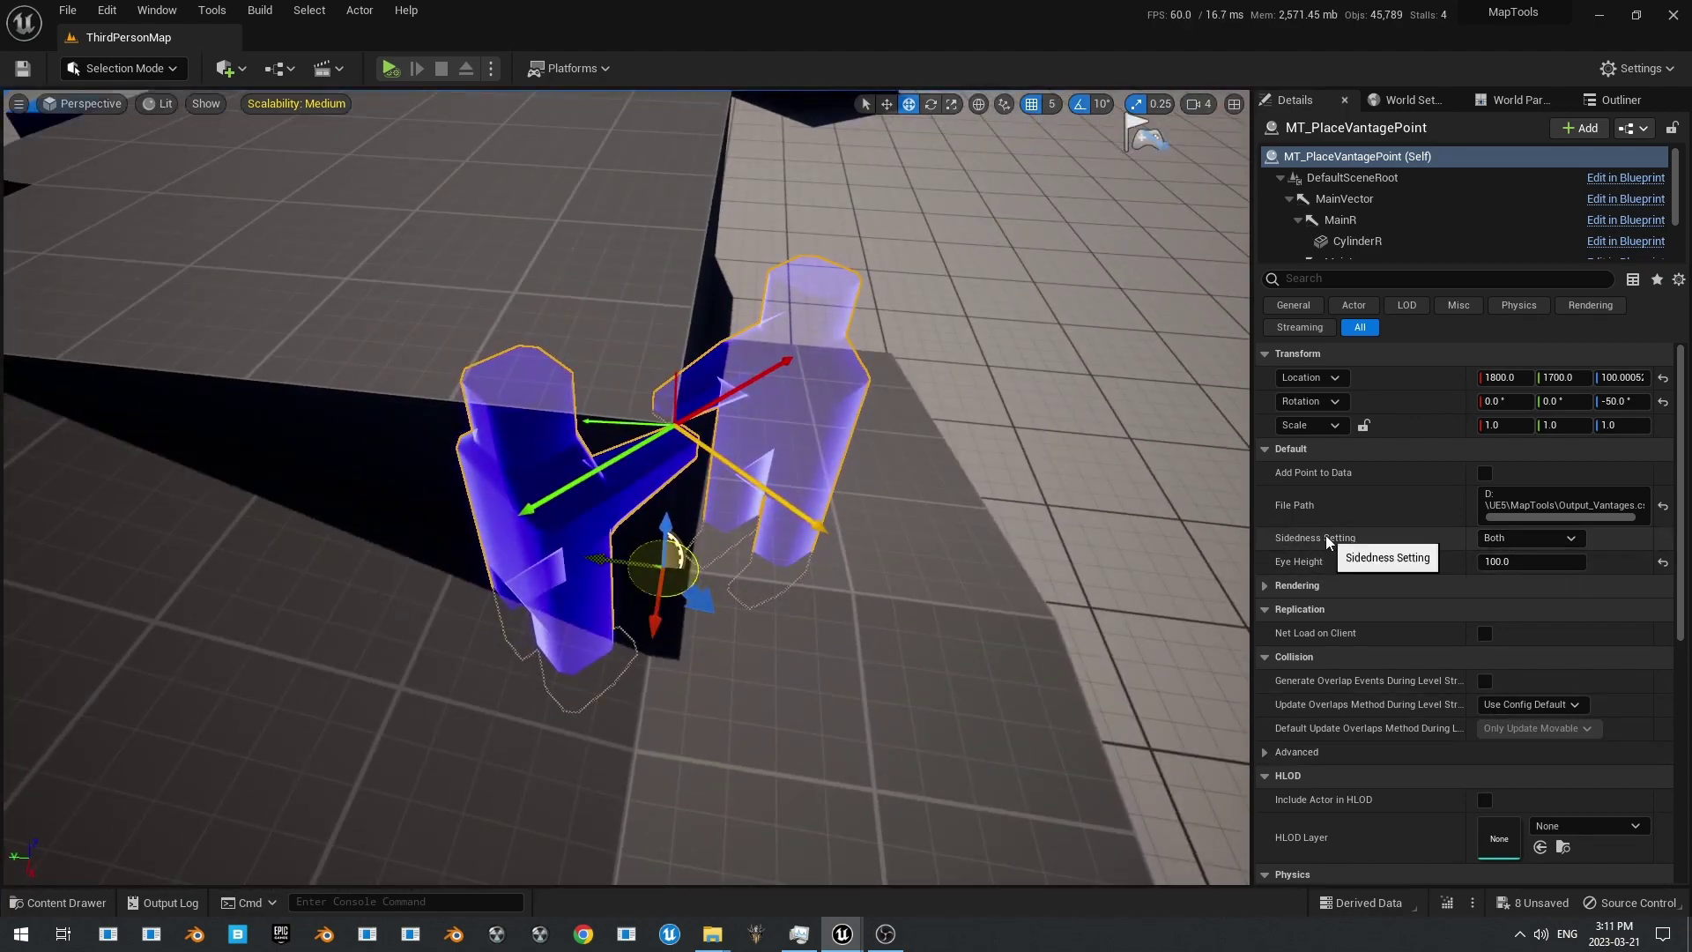
Step: Try the Left_Only, Right_Only and Both sidedness settings on the vantage point actor
left_click(1551, 538)
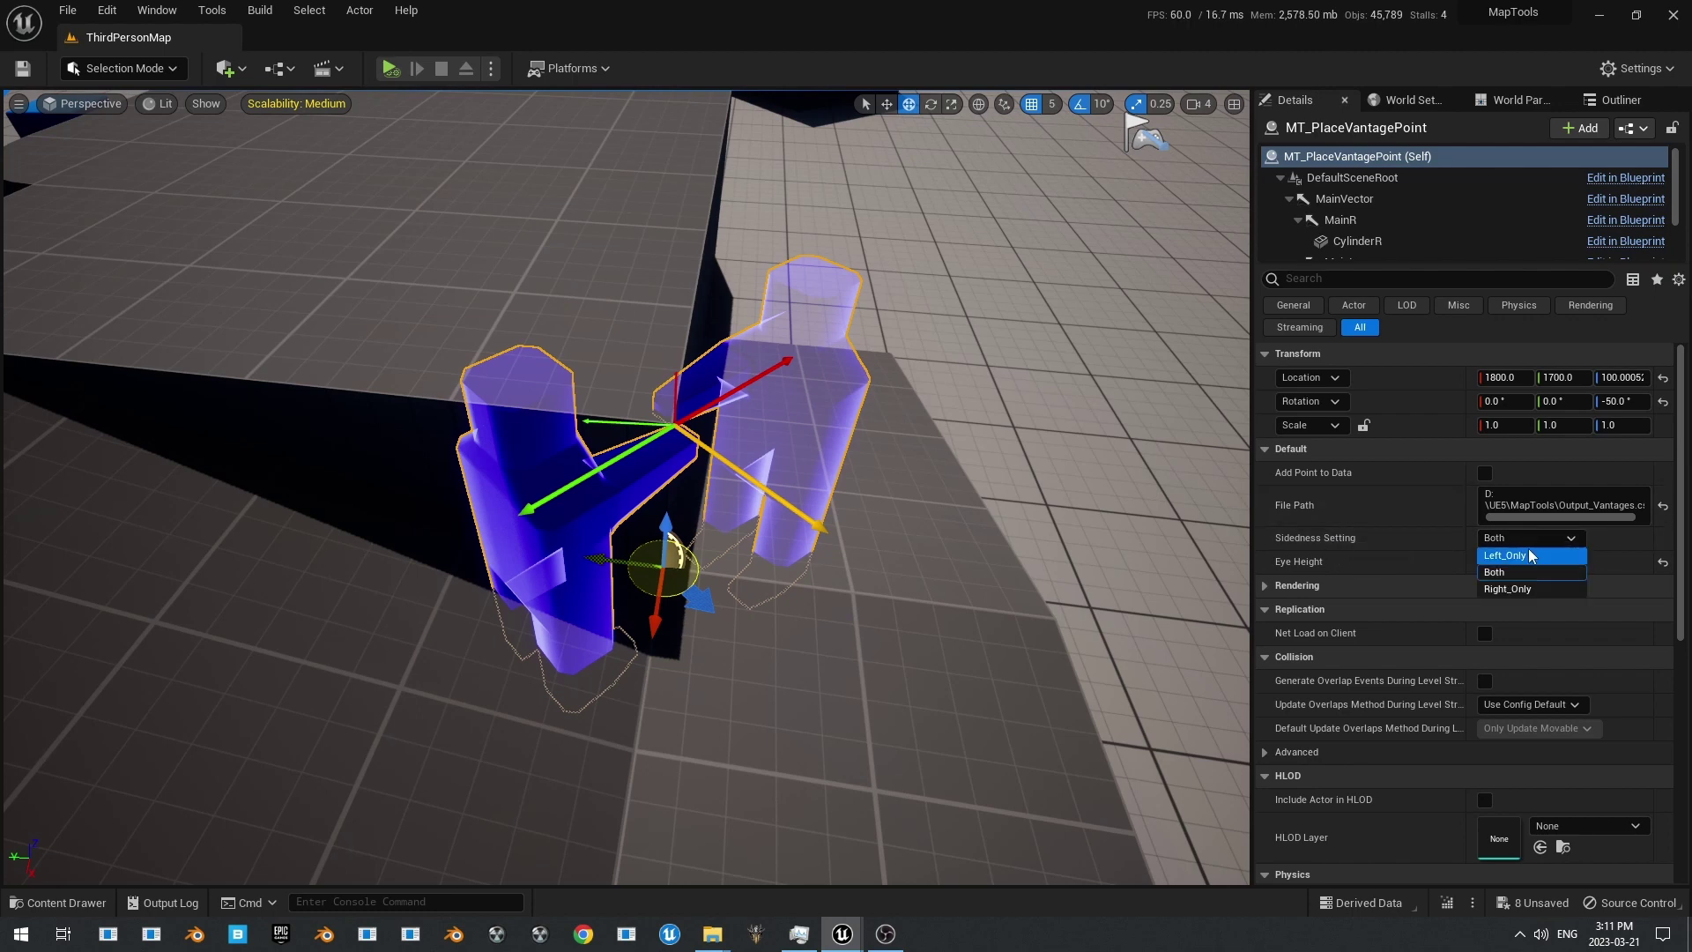
left_click(1523, 558)
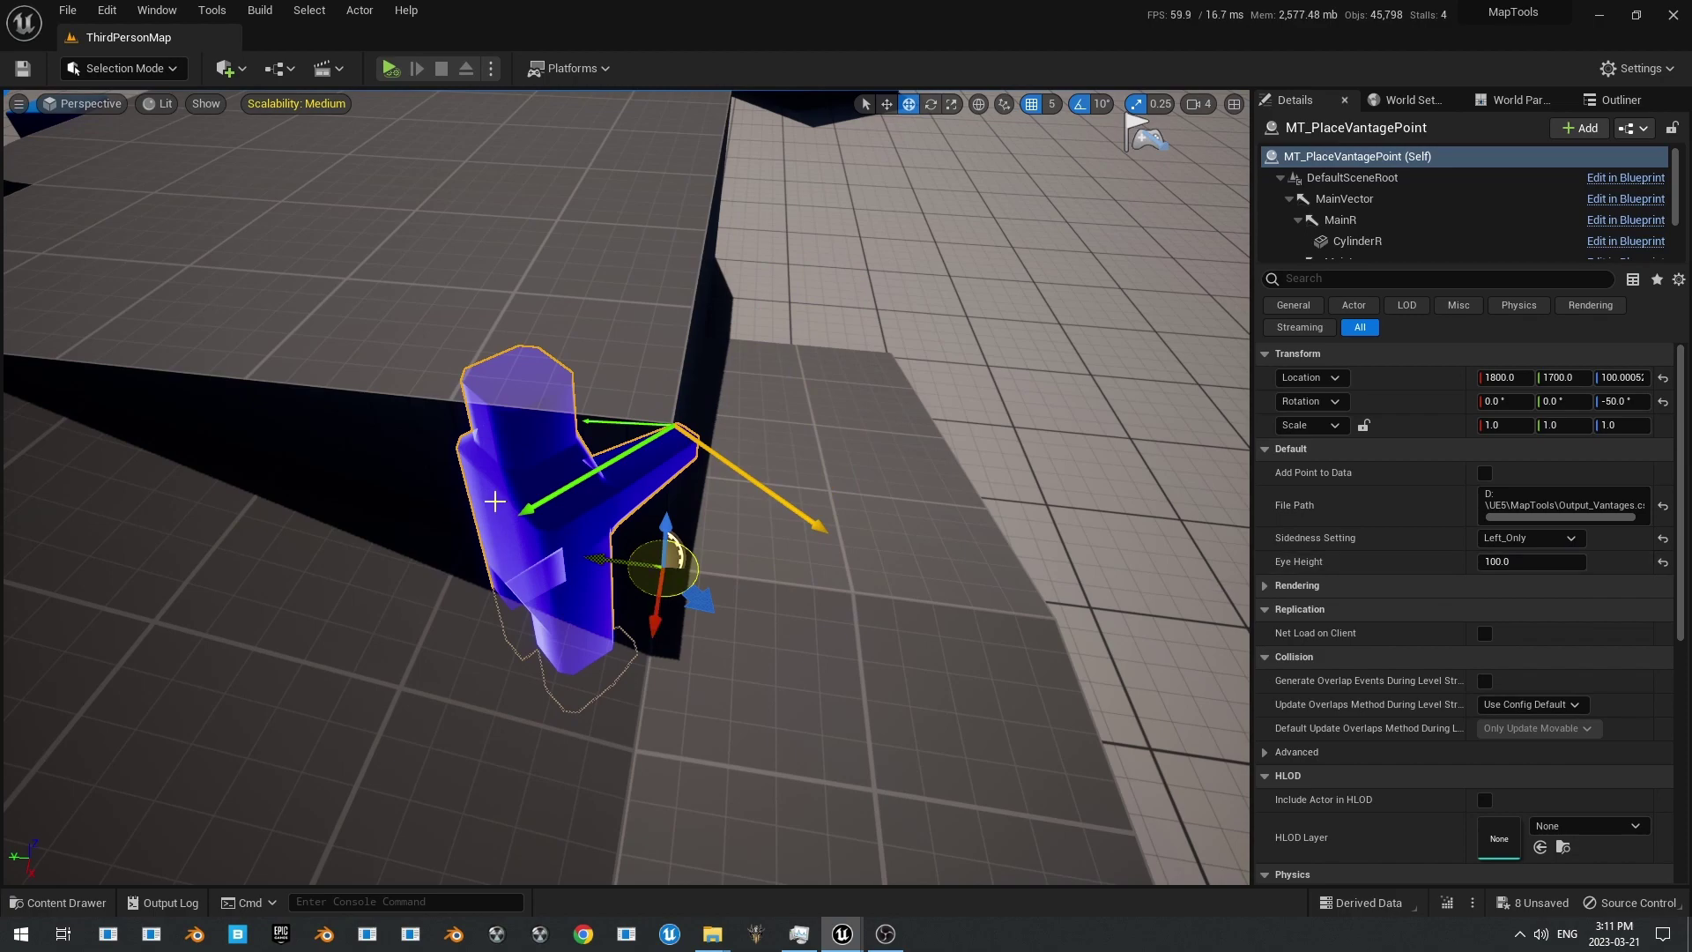
right_click_drag(495, 501, 644, 432)
key("a")
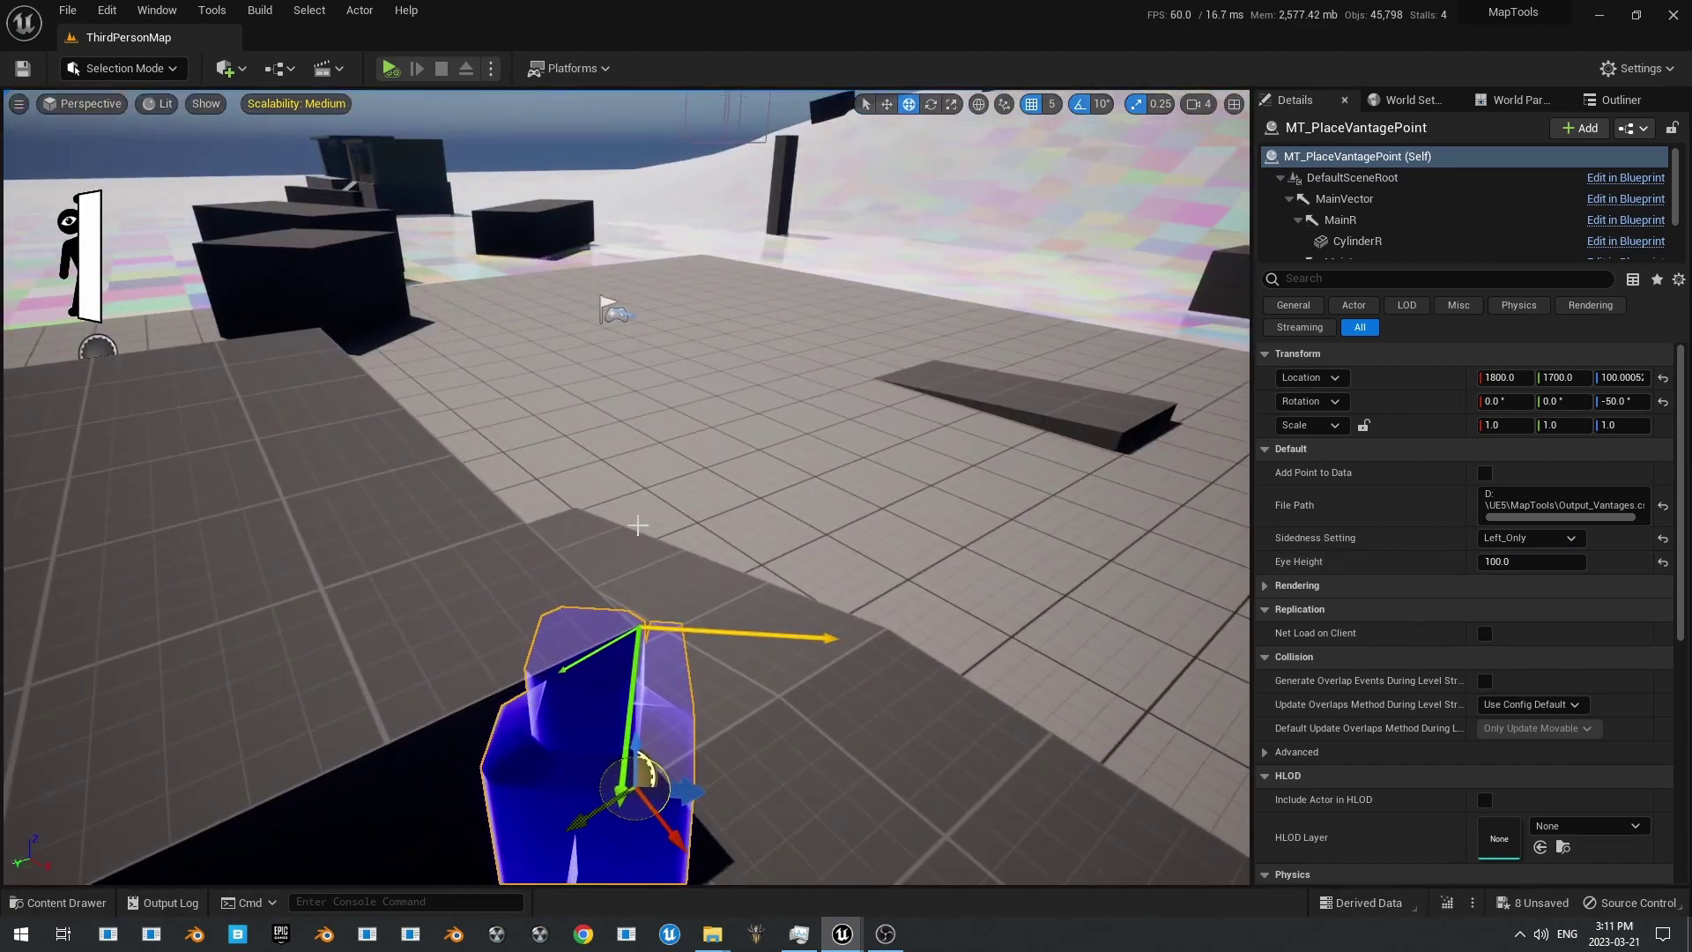
key("d")
right_click_drag(638, 525, 662, 564)
key("a")
left_click(1529, 537)
left_click(1511, 588)
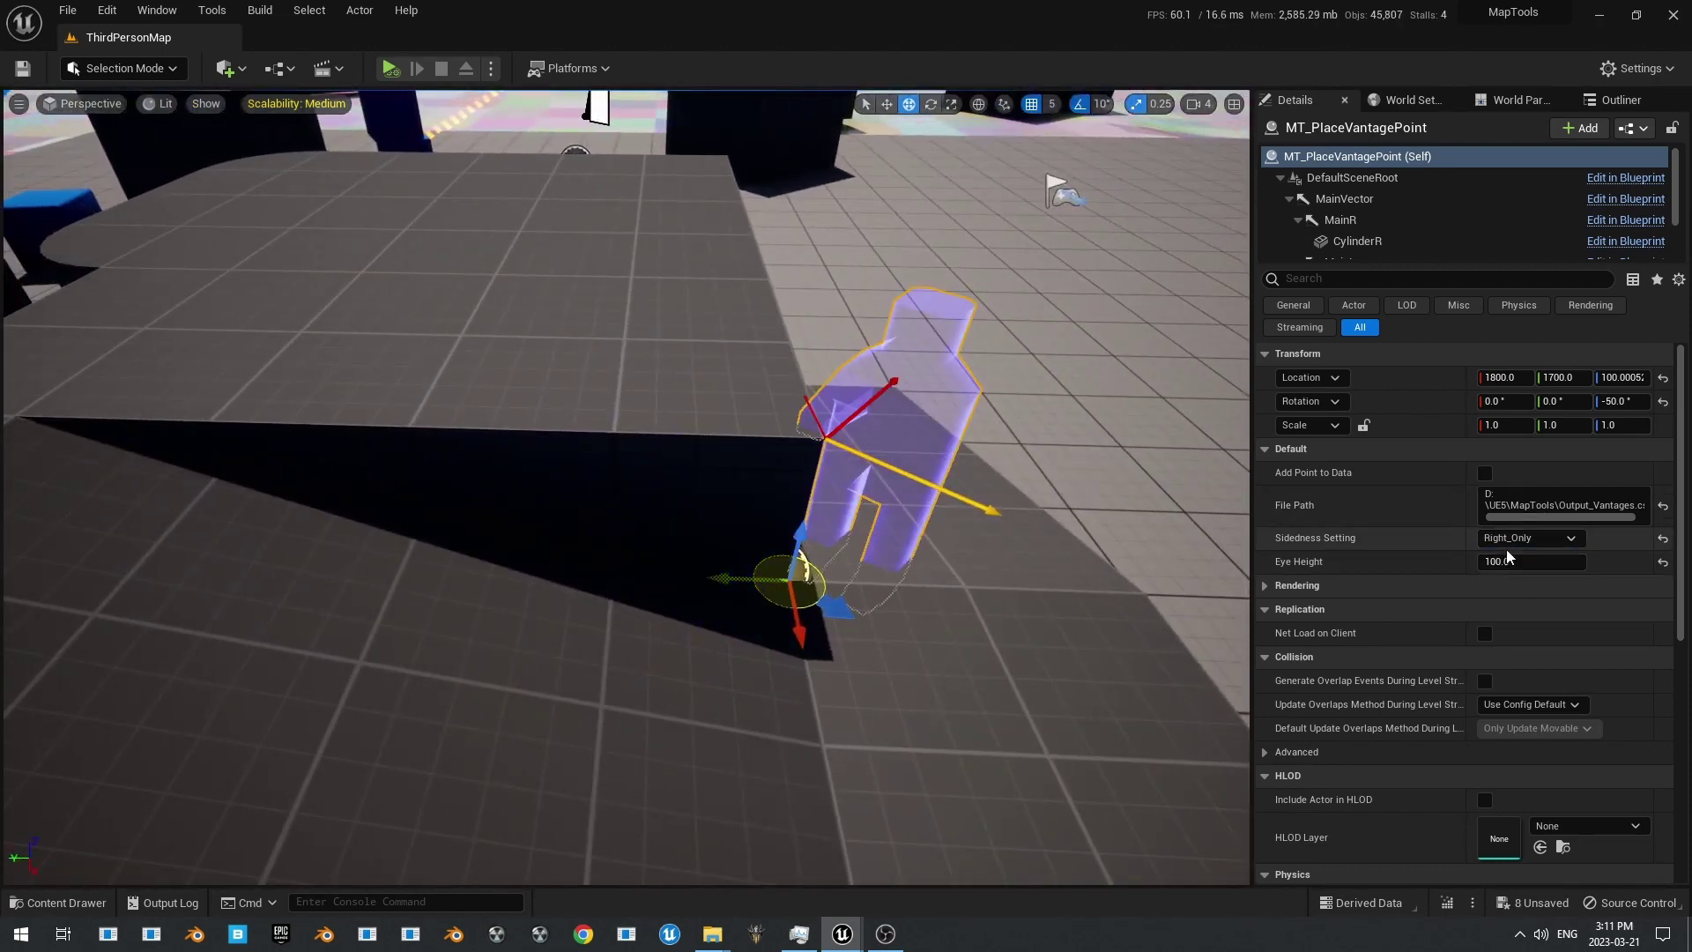
left_click(1506, 546)
left_click(1514, 573)
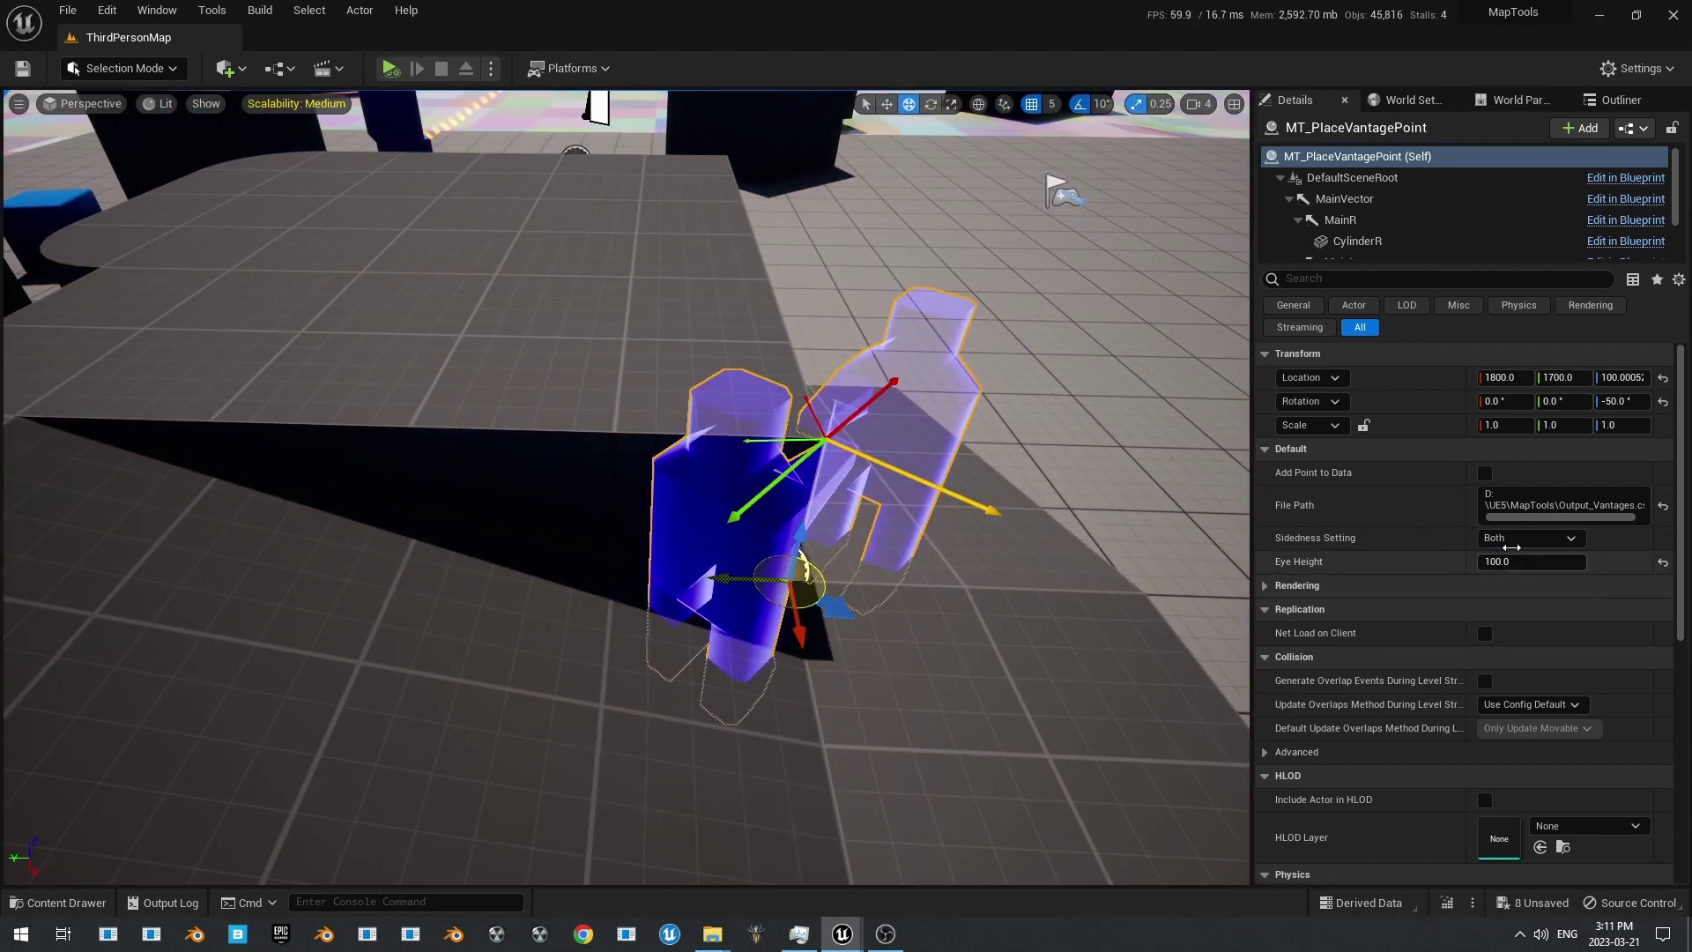
Step: Set the vantage point's sidedness to Left_Only and add the point to the output data
left_click(1513, 542)
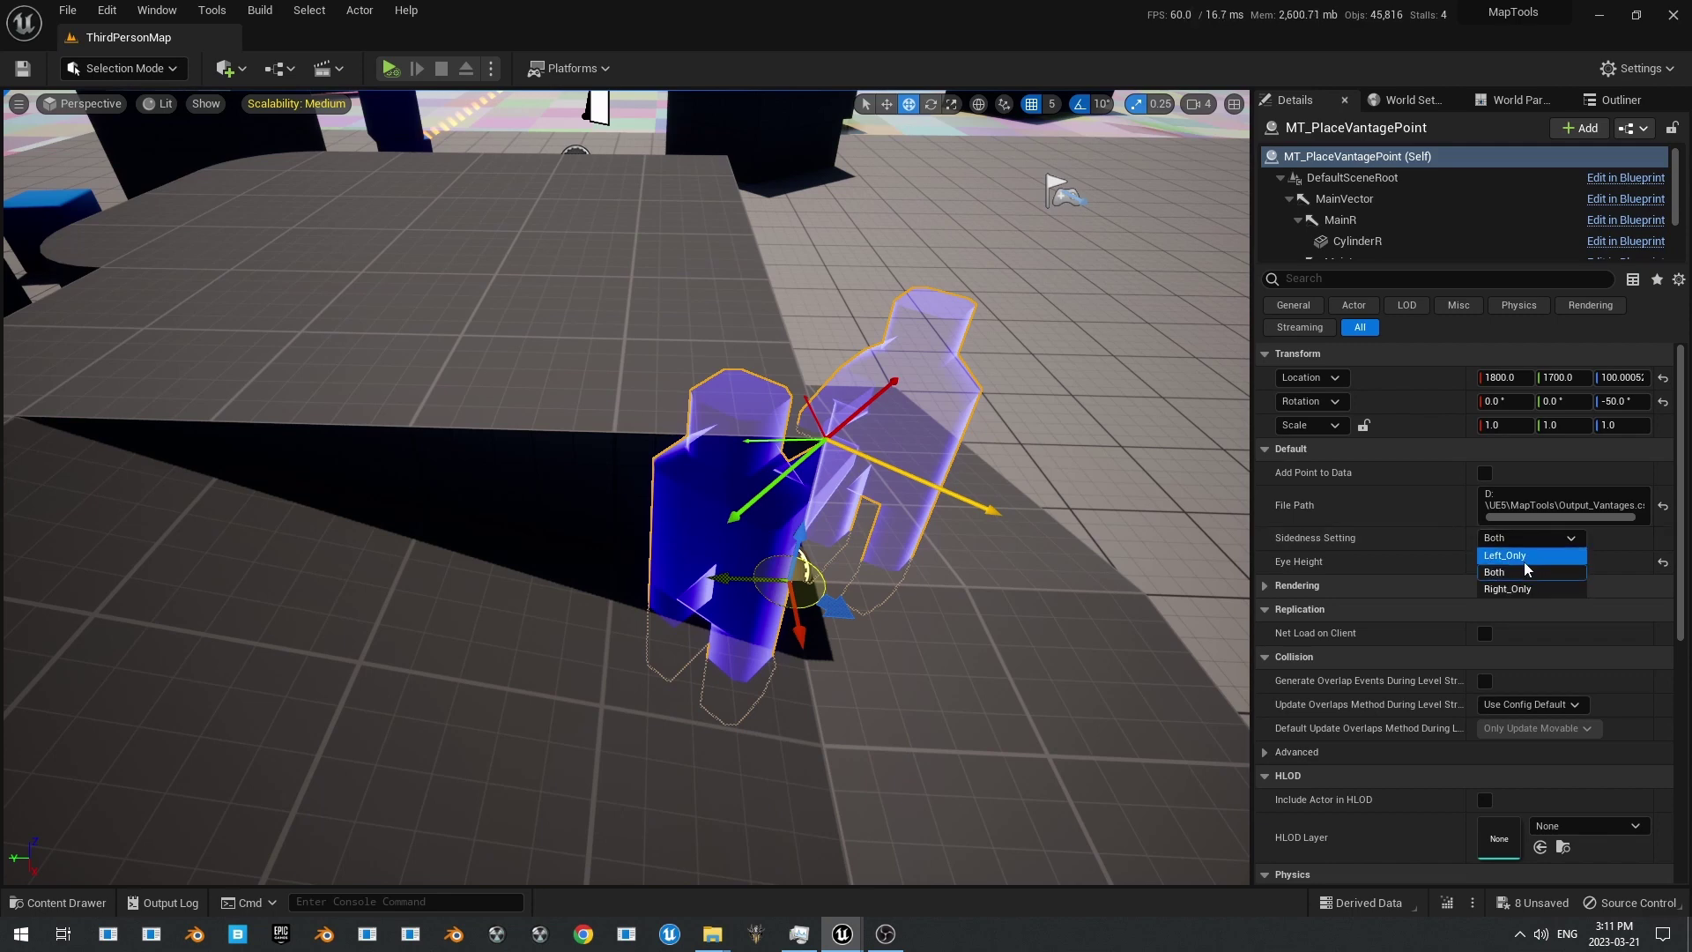
left_click(1525, 558)
right_click_drag(911, 567, 895, 564)
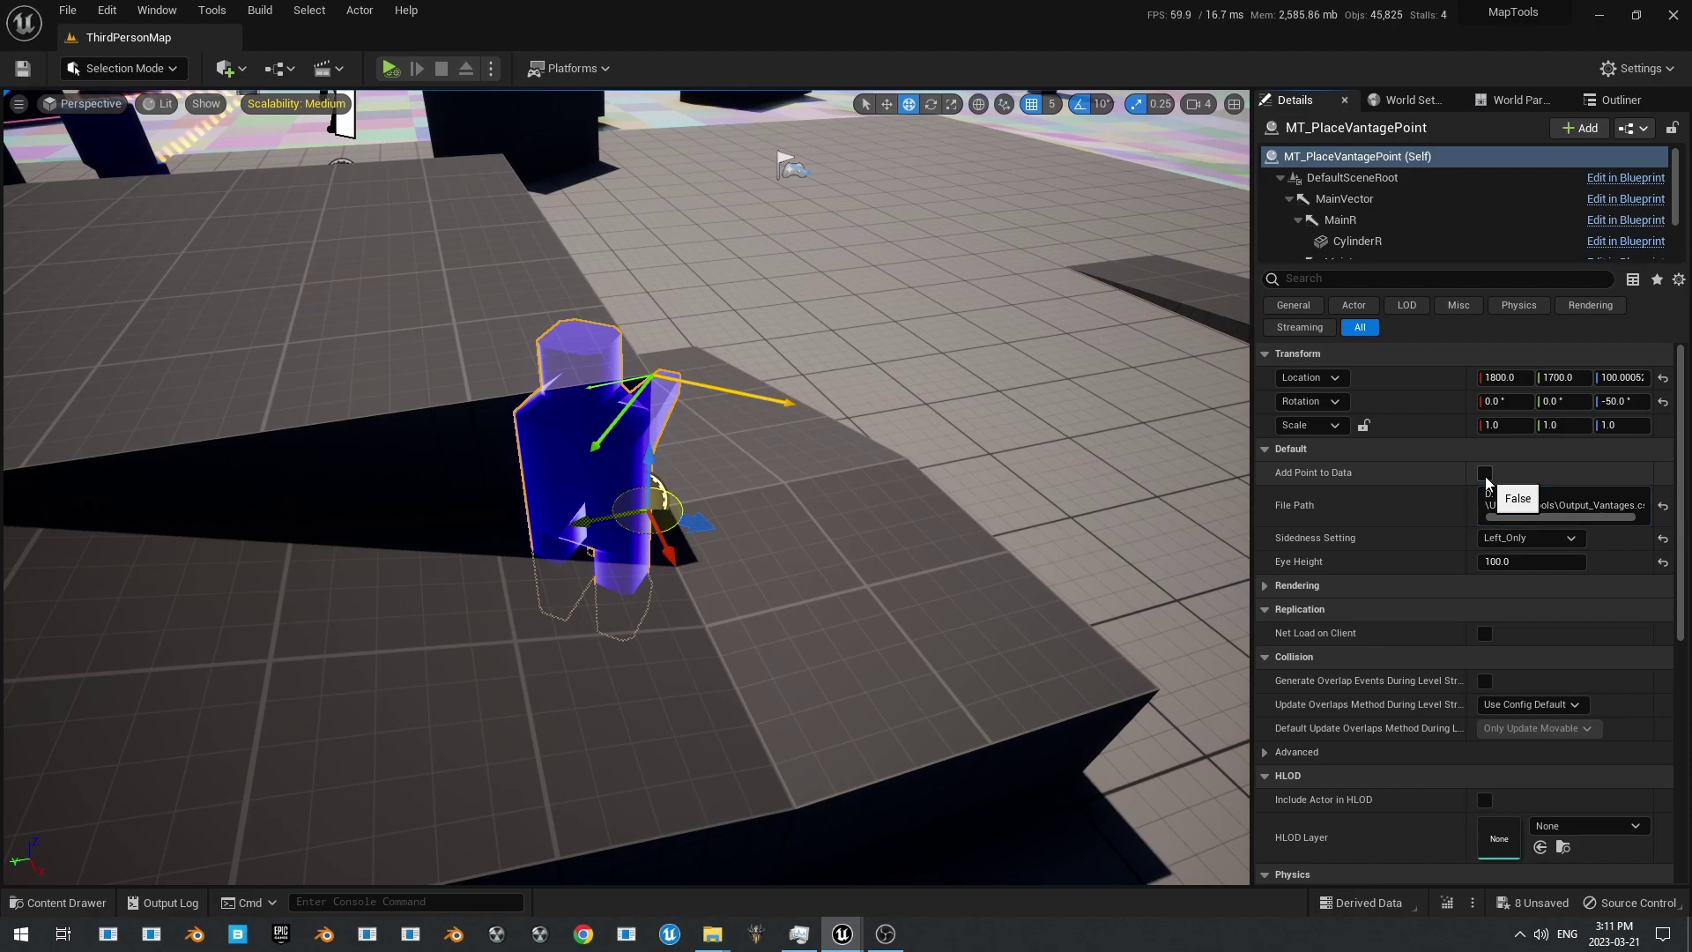
left_click(1485, 476)
Step: Reimport Vantage_DataTable from its source CSV and return to the level
key("ctrl+space")
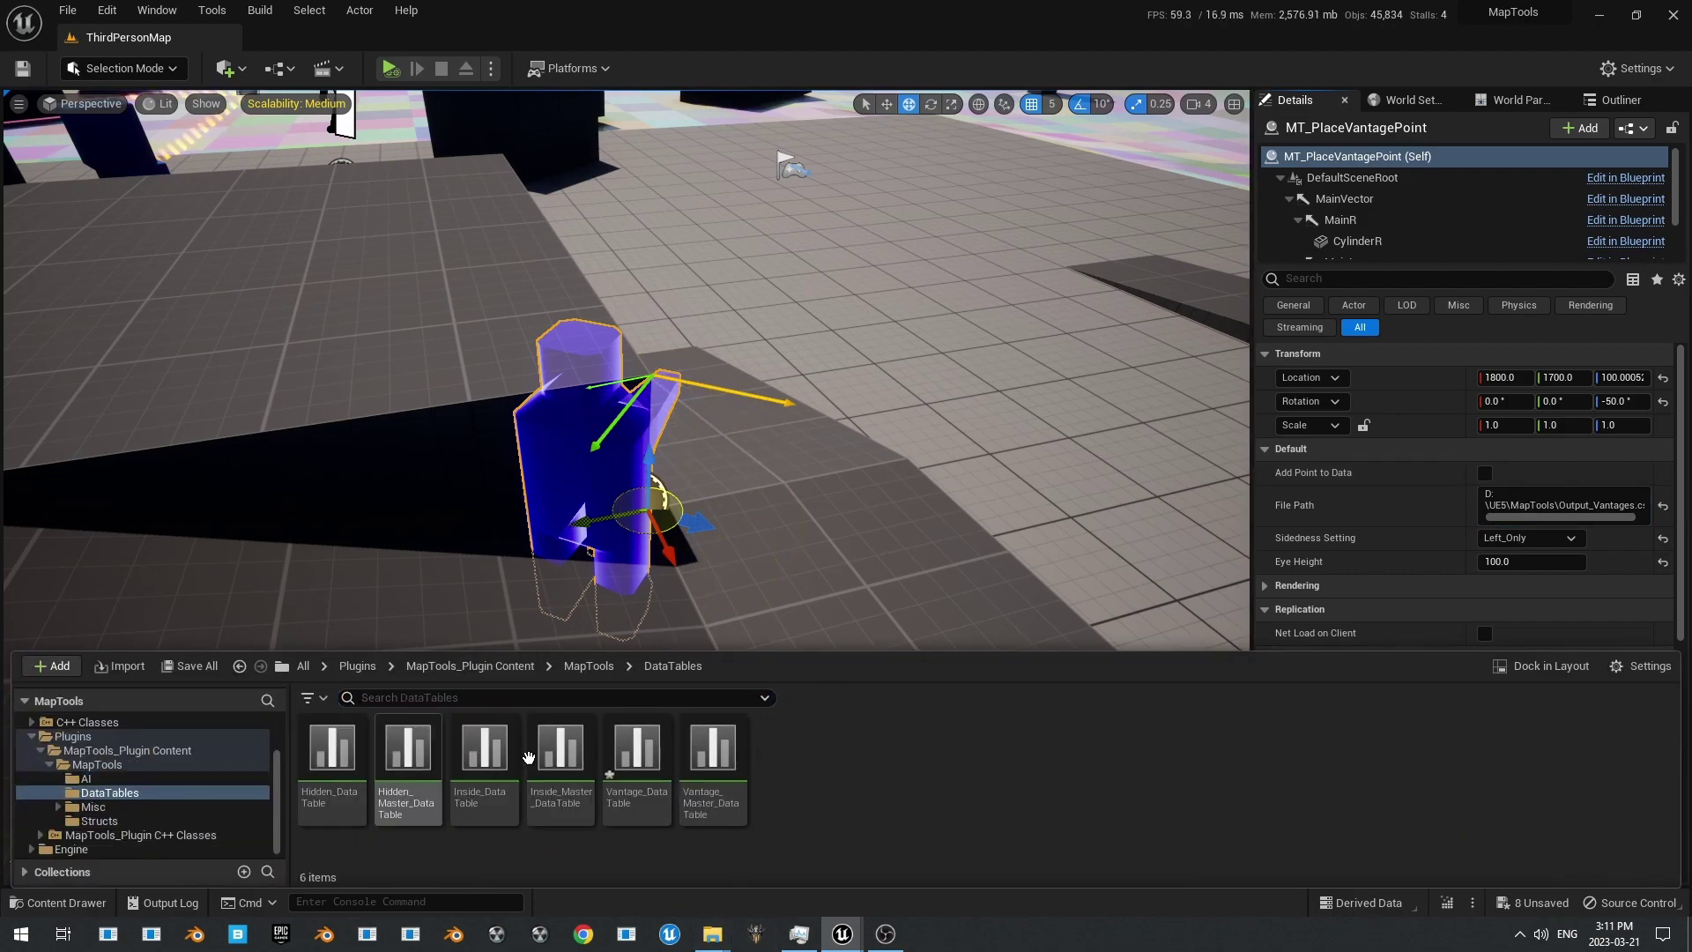
double_click(636, 754)
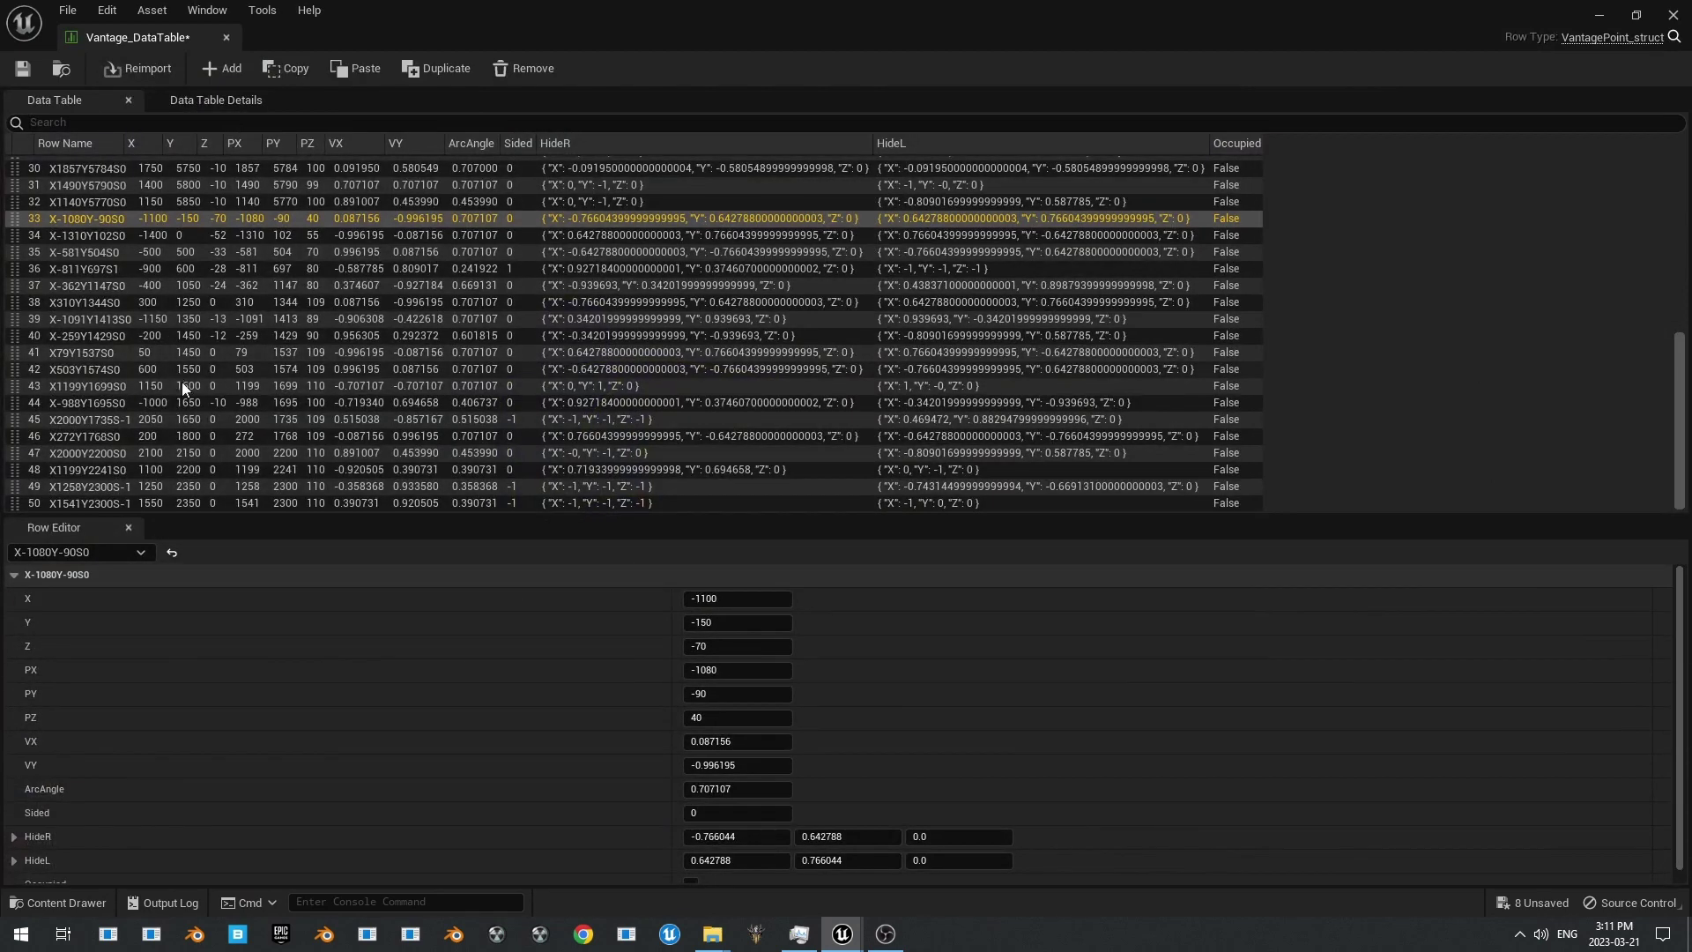
left_click(143, 69)
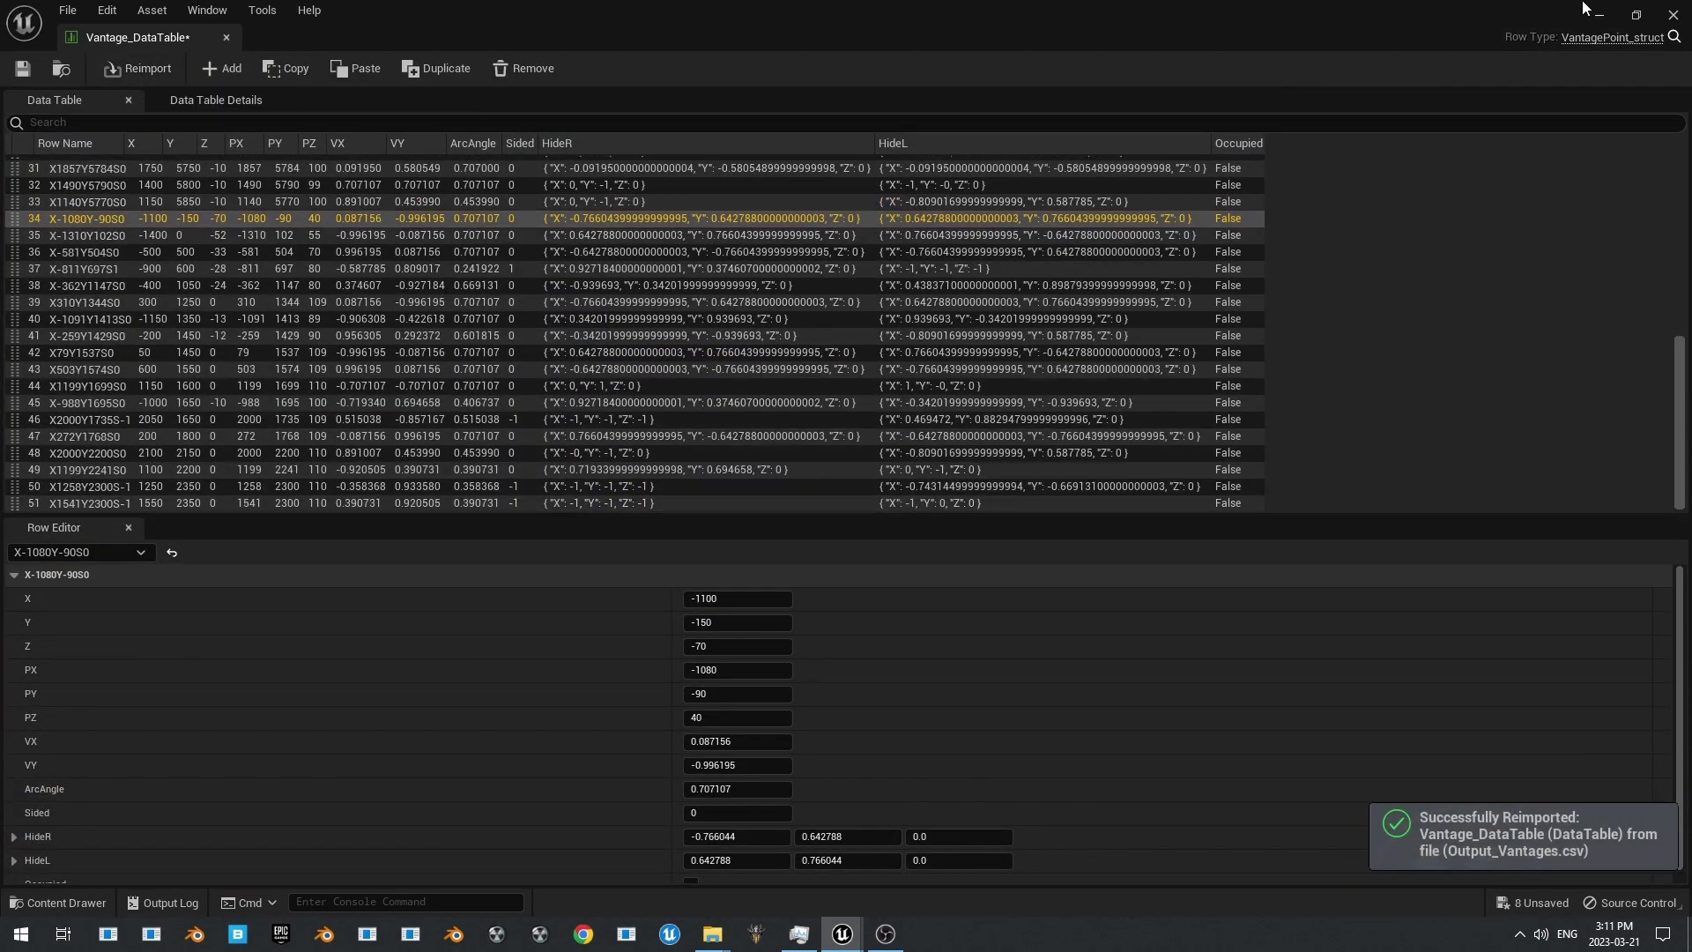
left_click(1585, 9)
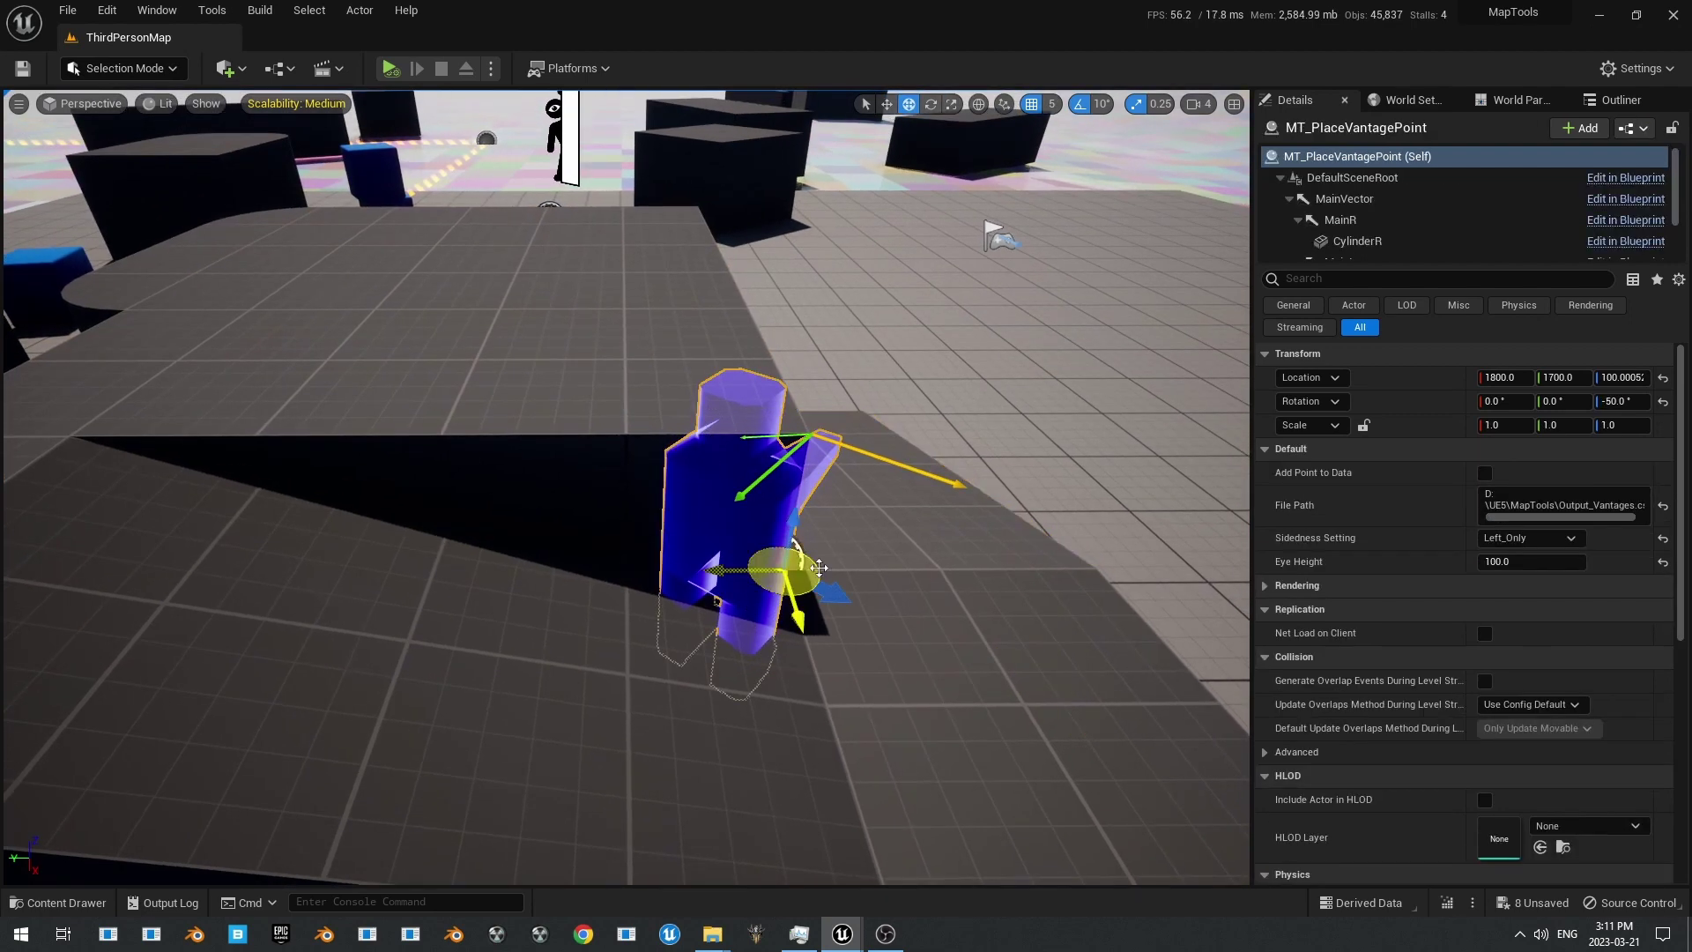
Step: Delete the vantage placement actor and simulate the level to inspect the marker at the block's corner
right_click_drag(819, 569, 922, 571)
key("Delete")
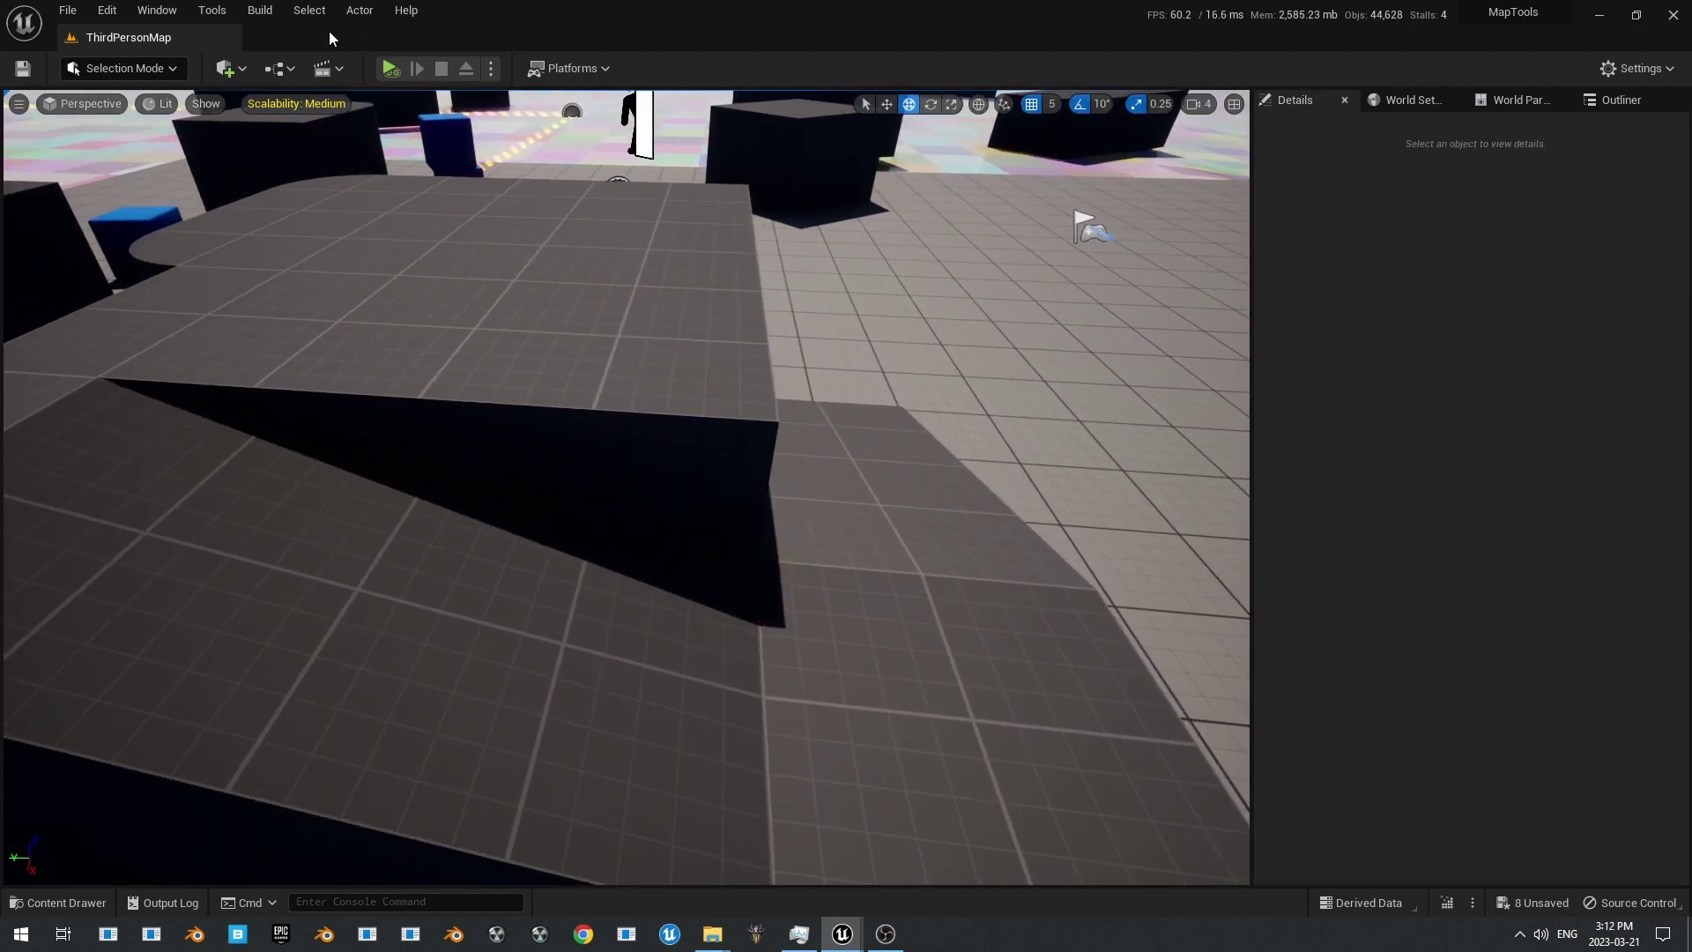
left_click(390, 68)
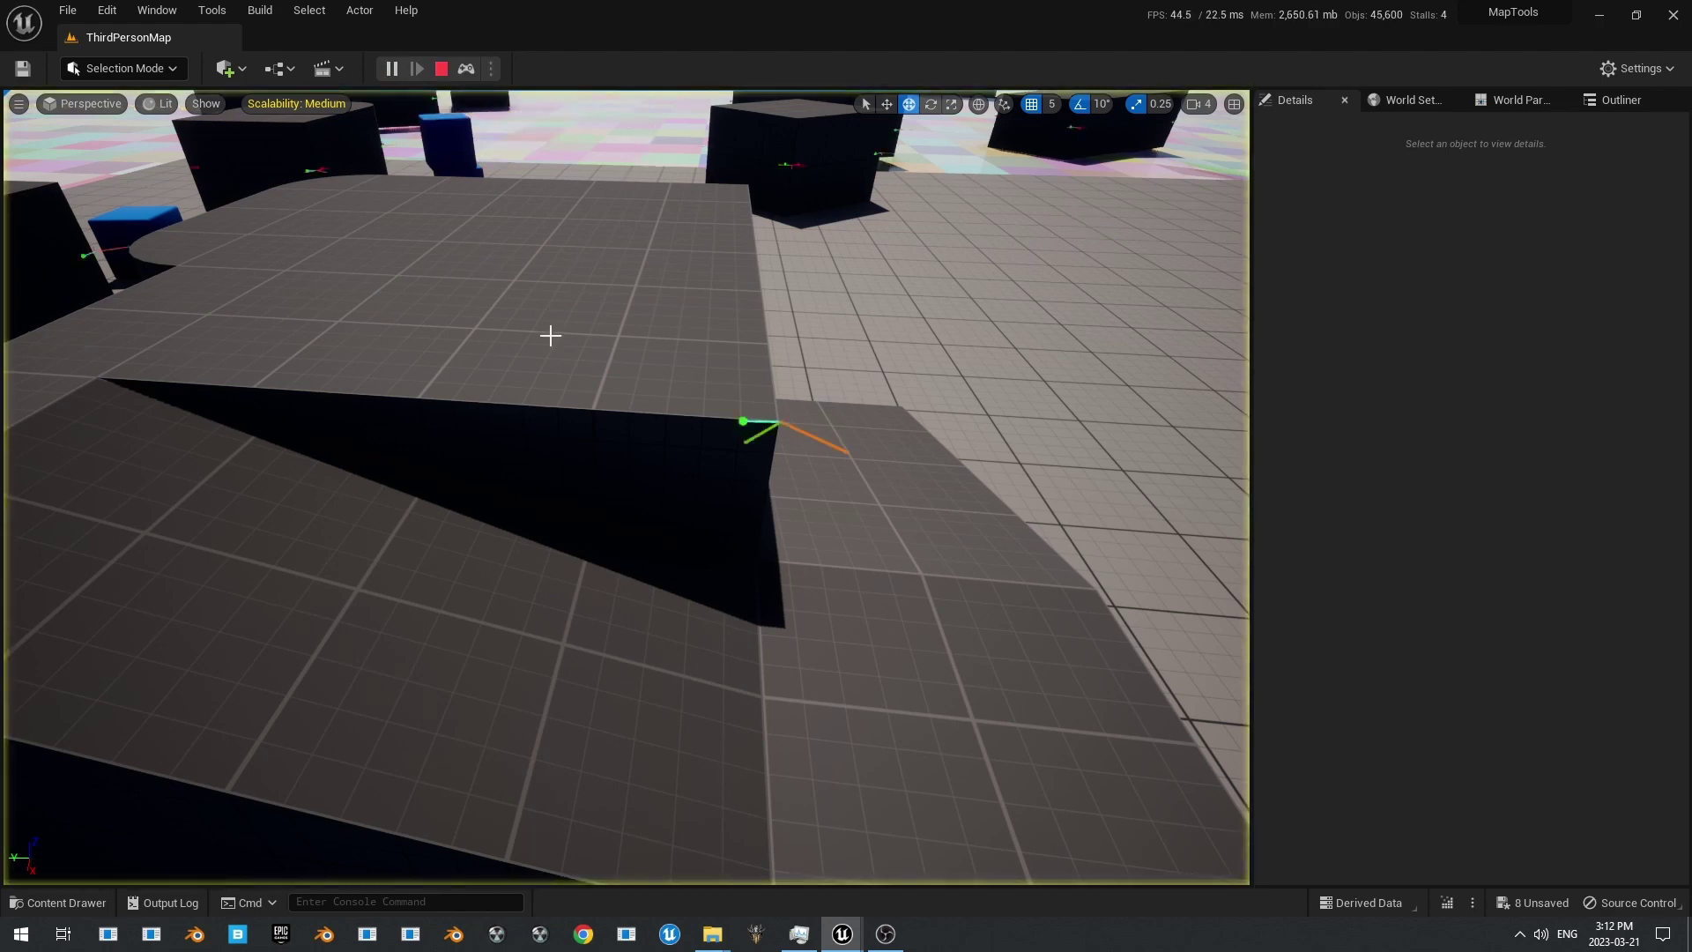
right_click_drag(550, 334, 454, 286)
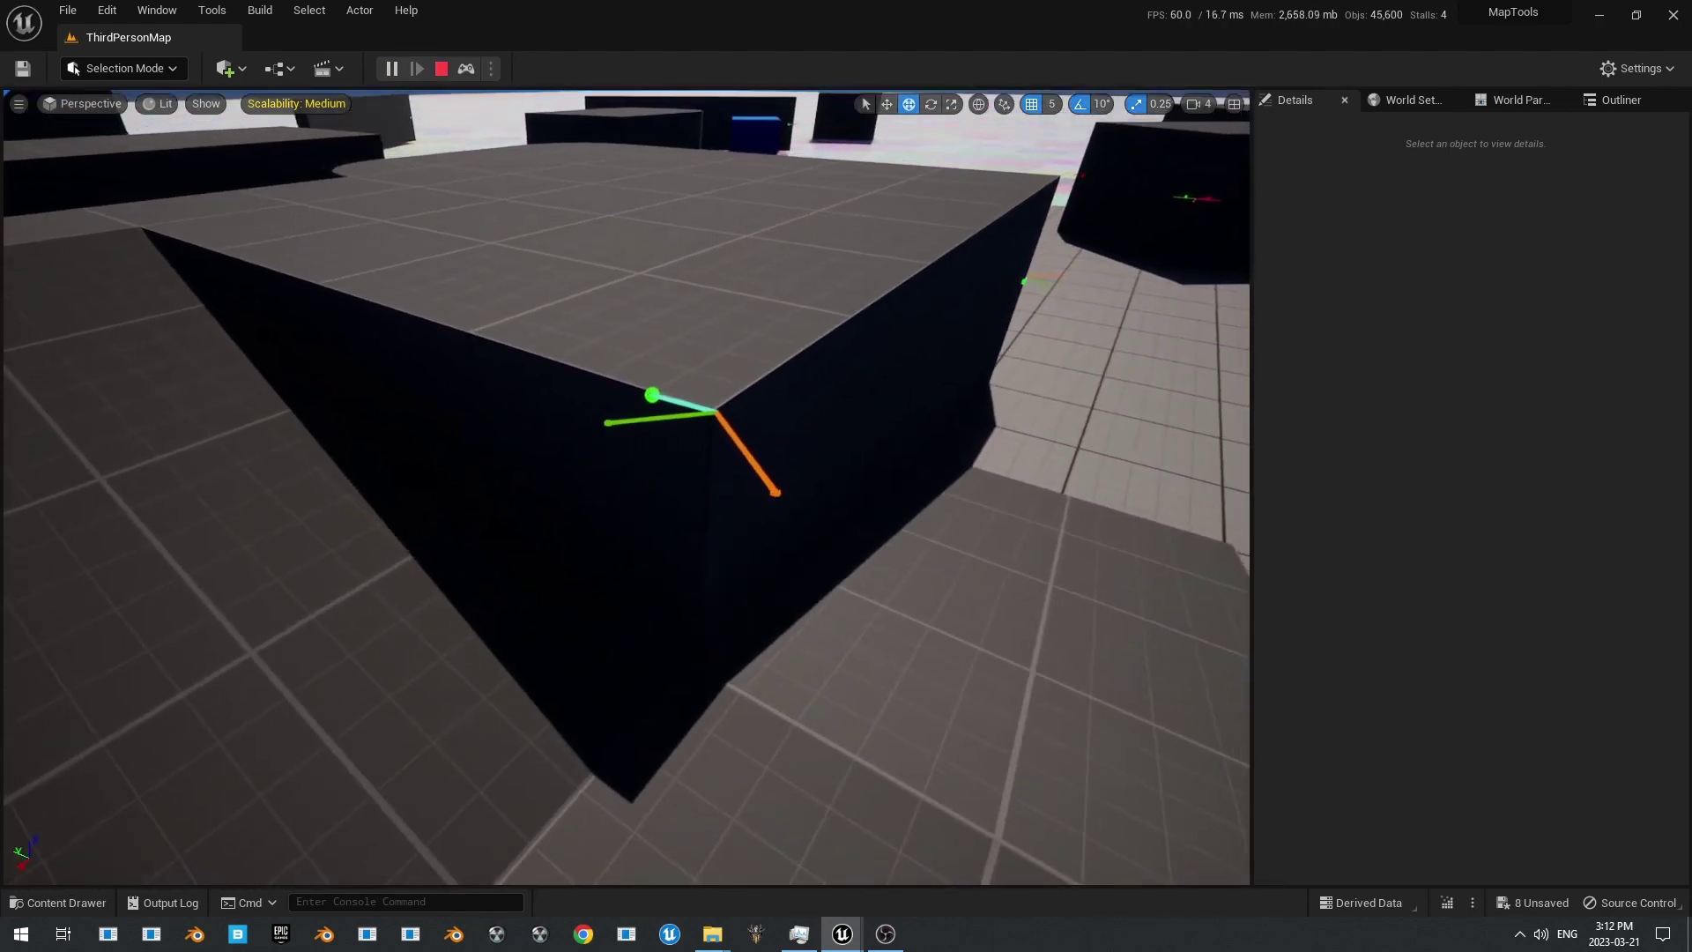
right_click_drag(987, 641, 982, 647)
key("s")
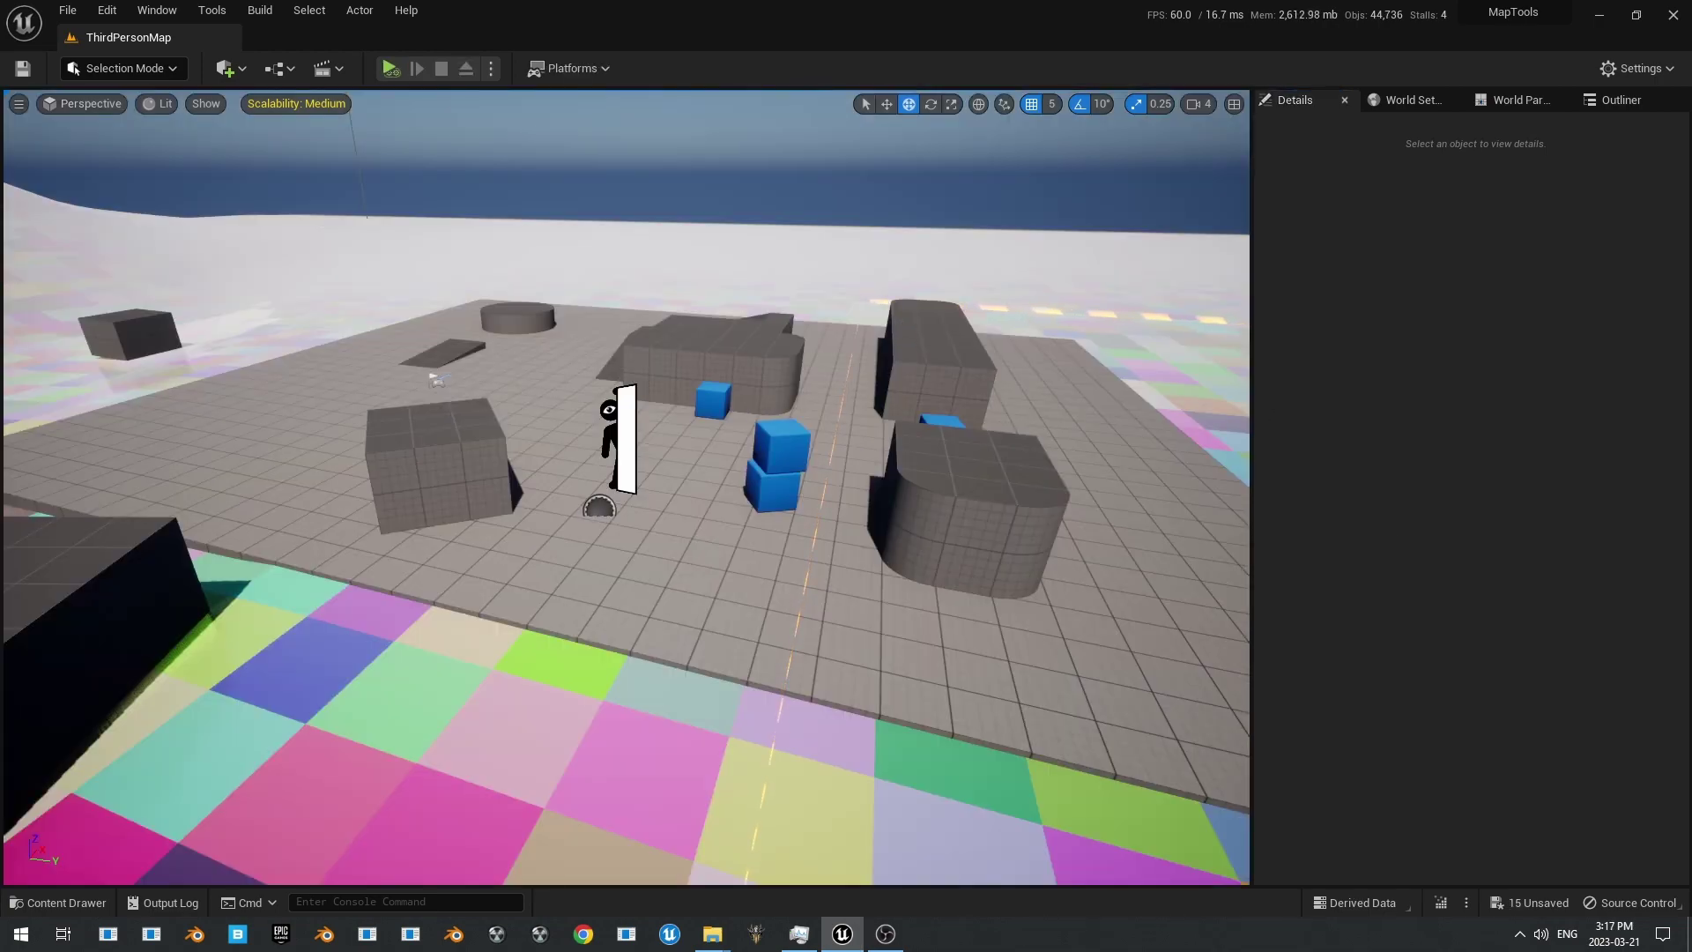
Step: Place a BasicNPC_Vantage character from the AI folder on the platform at about X 65, Y 2320, Z 80
mouse_move(627, 488)
right_mouse_down()
mouse_move(591, 486)
mouse_move(603, 463)
right_mouse_up()
left_click(62, 904)
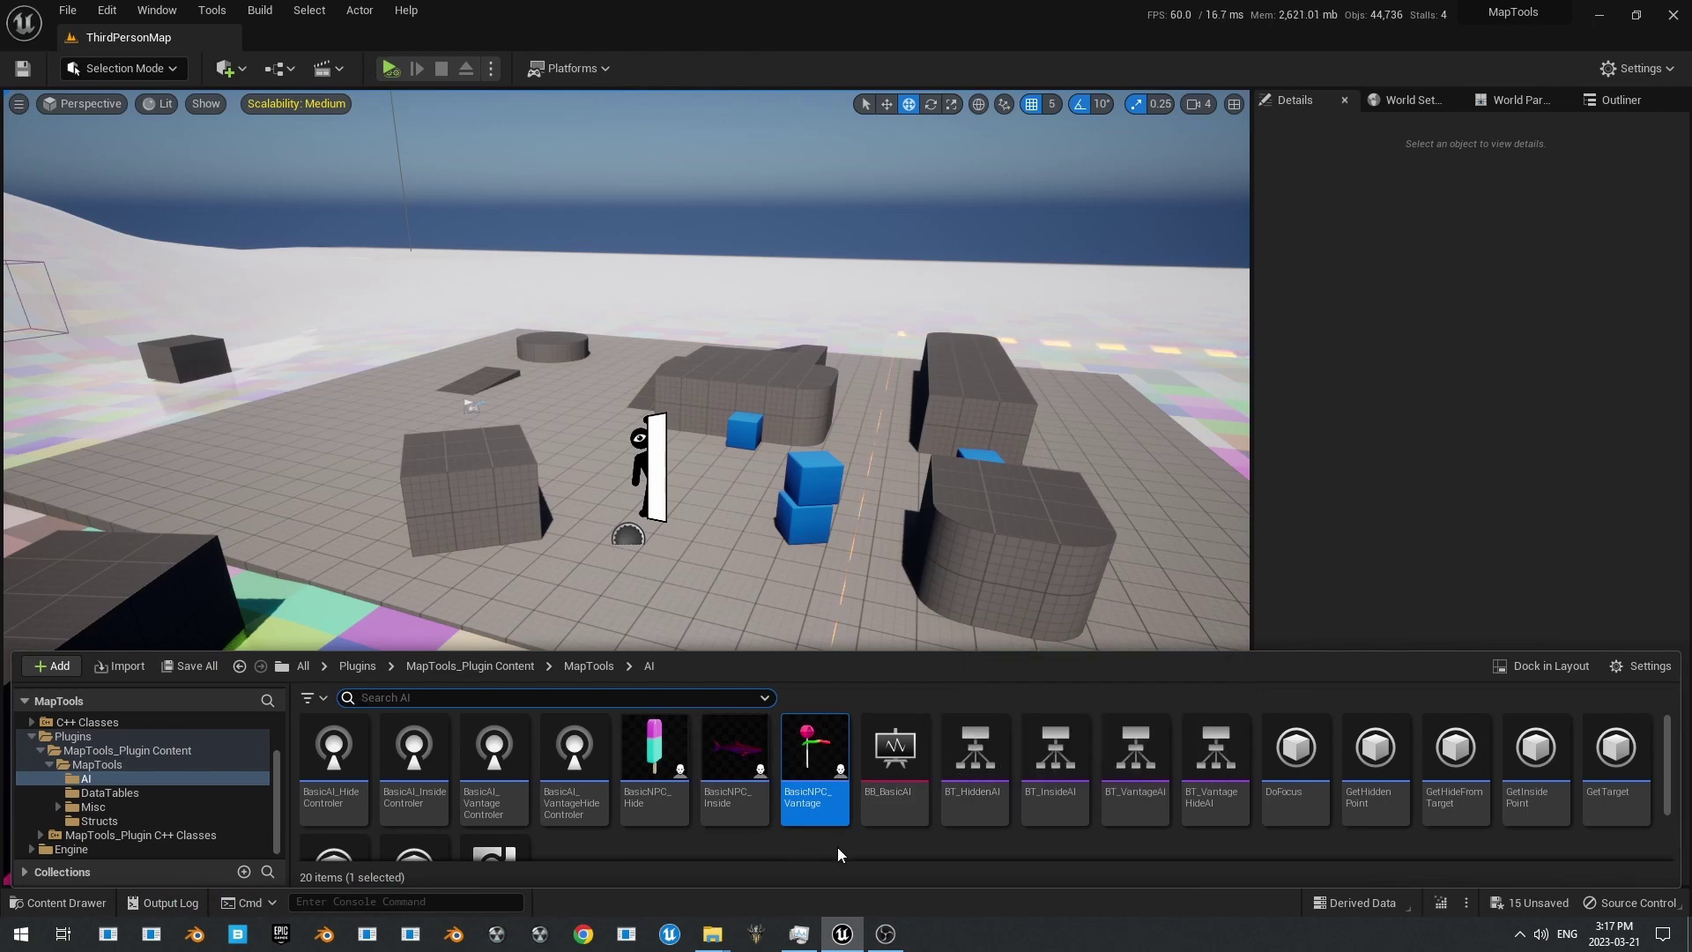
left_click_drag(813, 756, 748, 642)
mouse_move(858, 686)
right_mouse_down()
mouse_move(918, 728)
mouse_move(749, 696)
mouse_move(643, 635)
mouse_move(585, 626)
mouse_move(909, 702)
mouse_move(862, 688)
right_mouse_up()
key("w")
key("d")
key("w")
key("s")
Step: Open the BT_VantageAI behavior tree and move the ROOT node directly above the first Sequence node
left_click(107, 897)
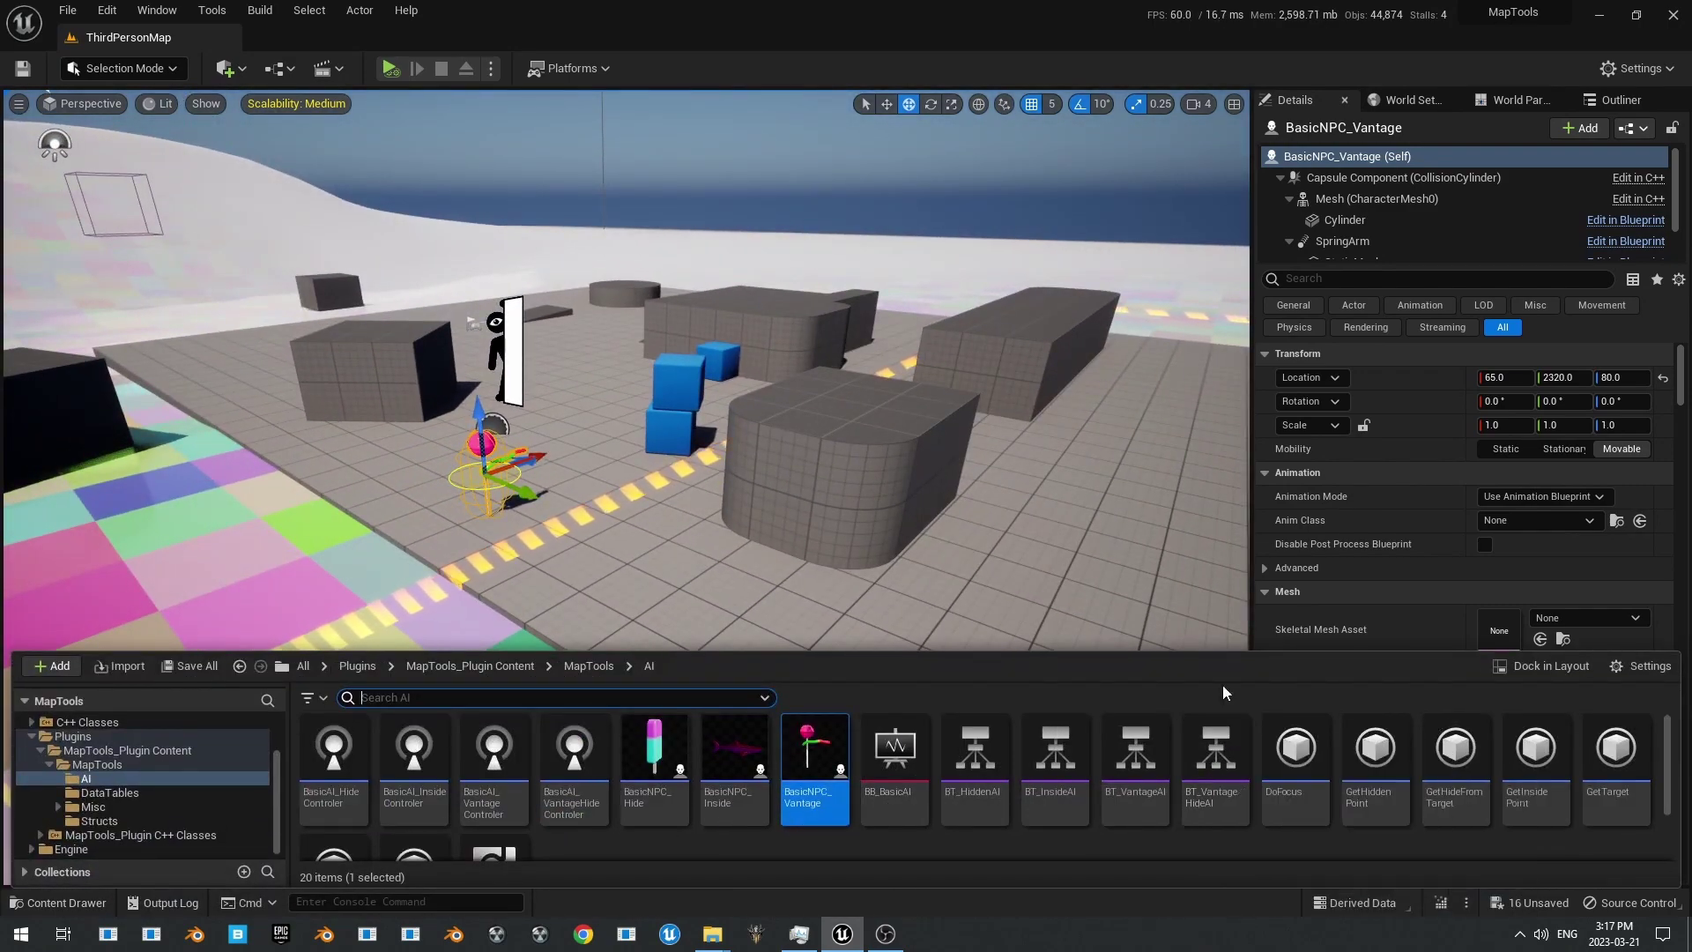
left_click(1135, 755)
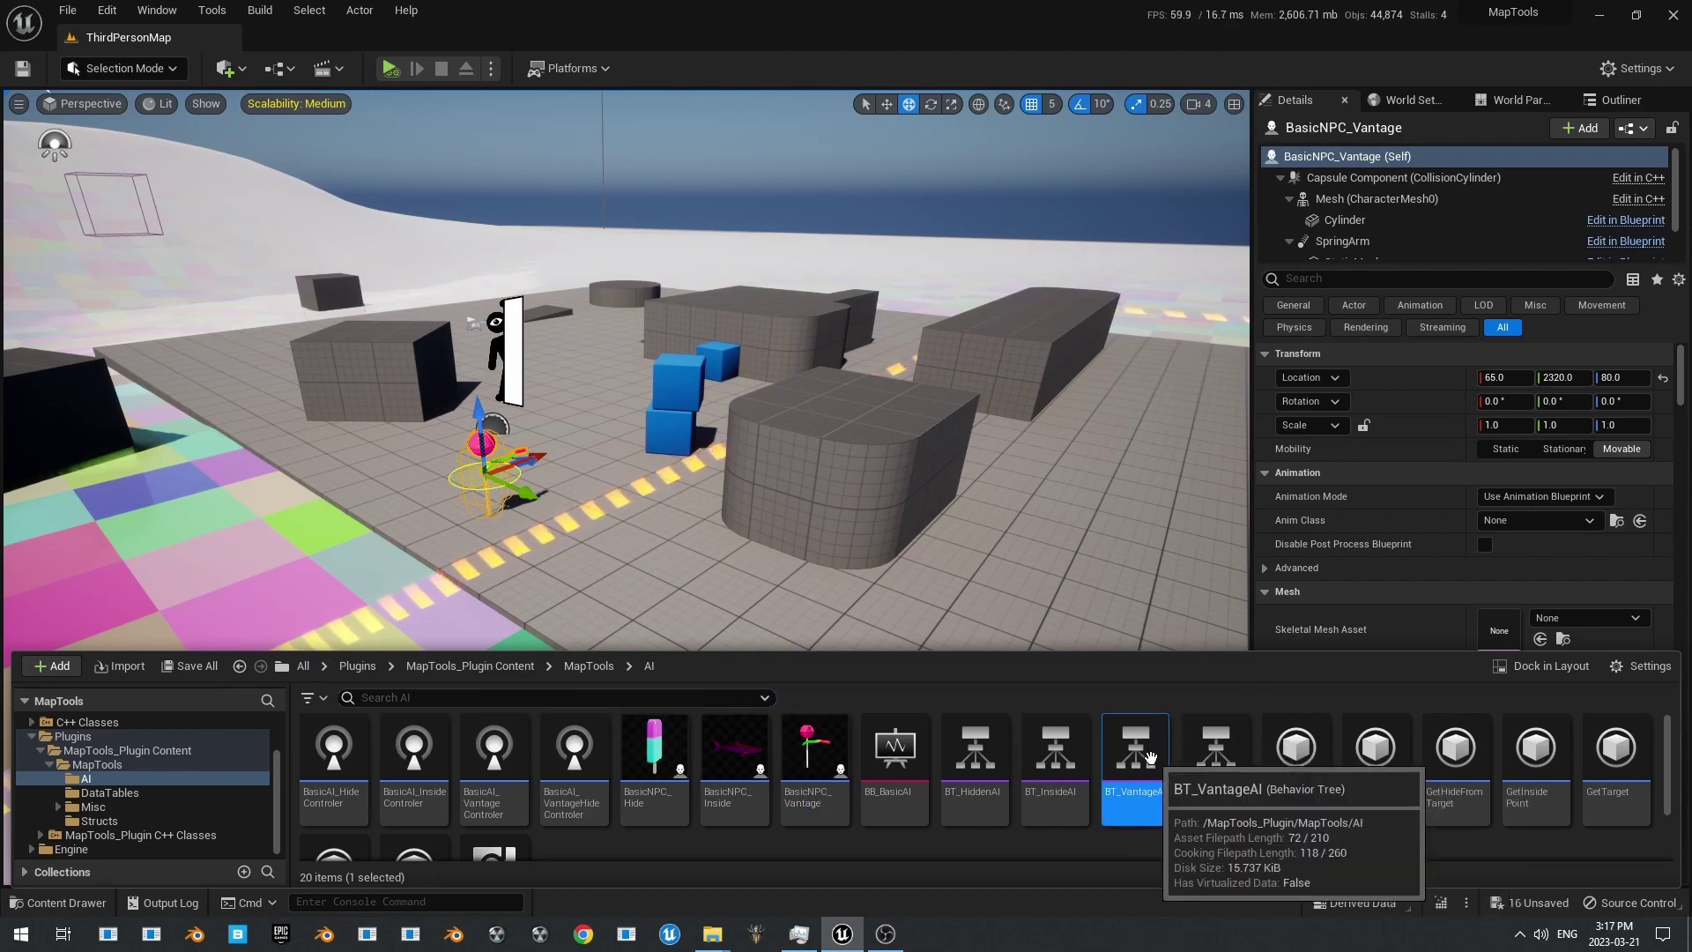
double_click(1136, 751)
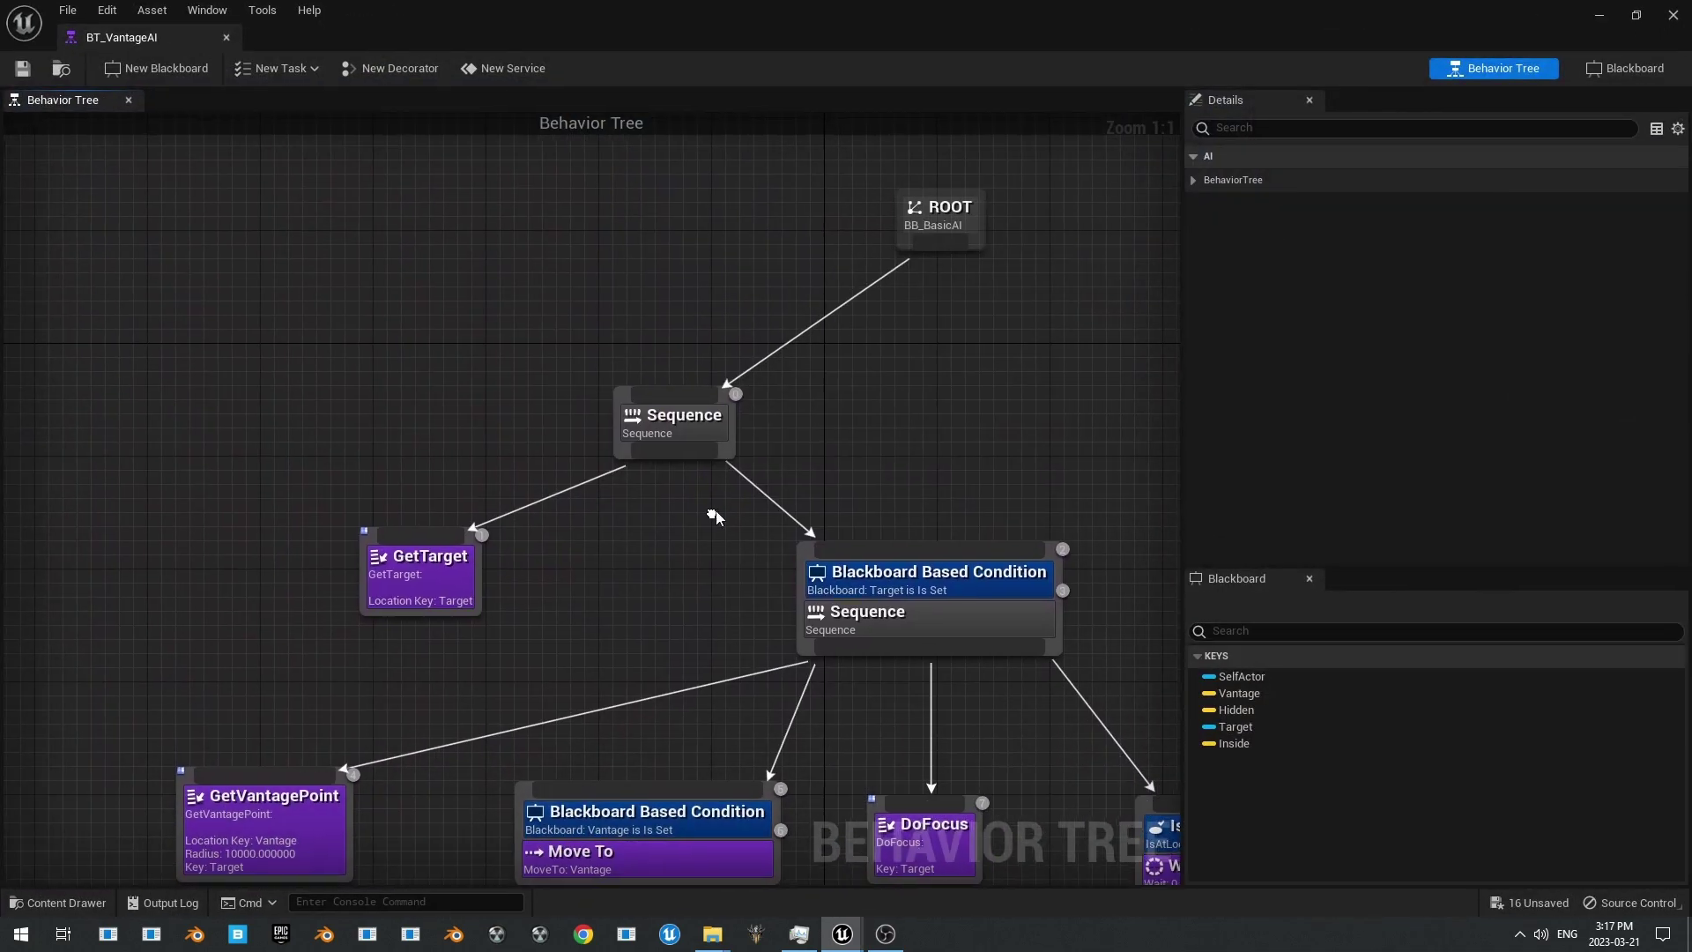
left_click_drag(958, 210, 690, 238)
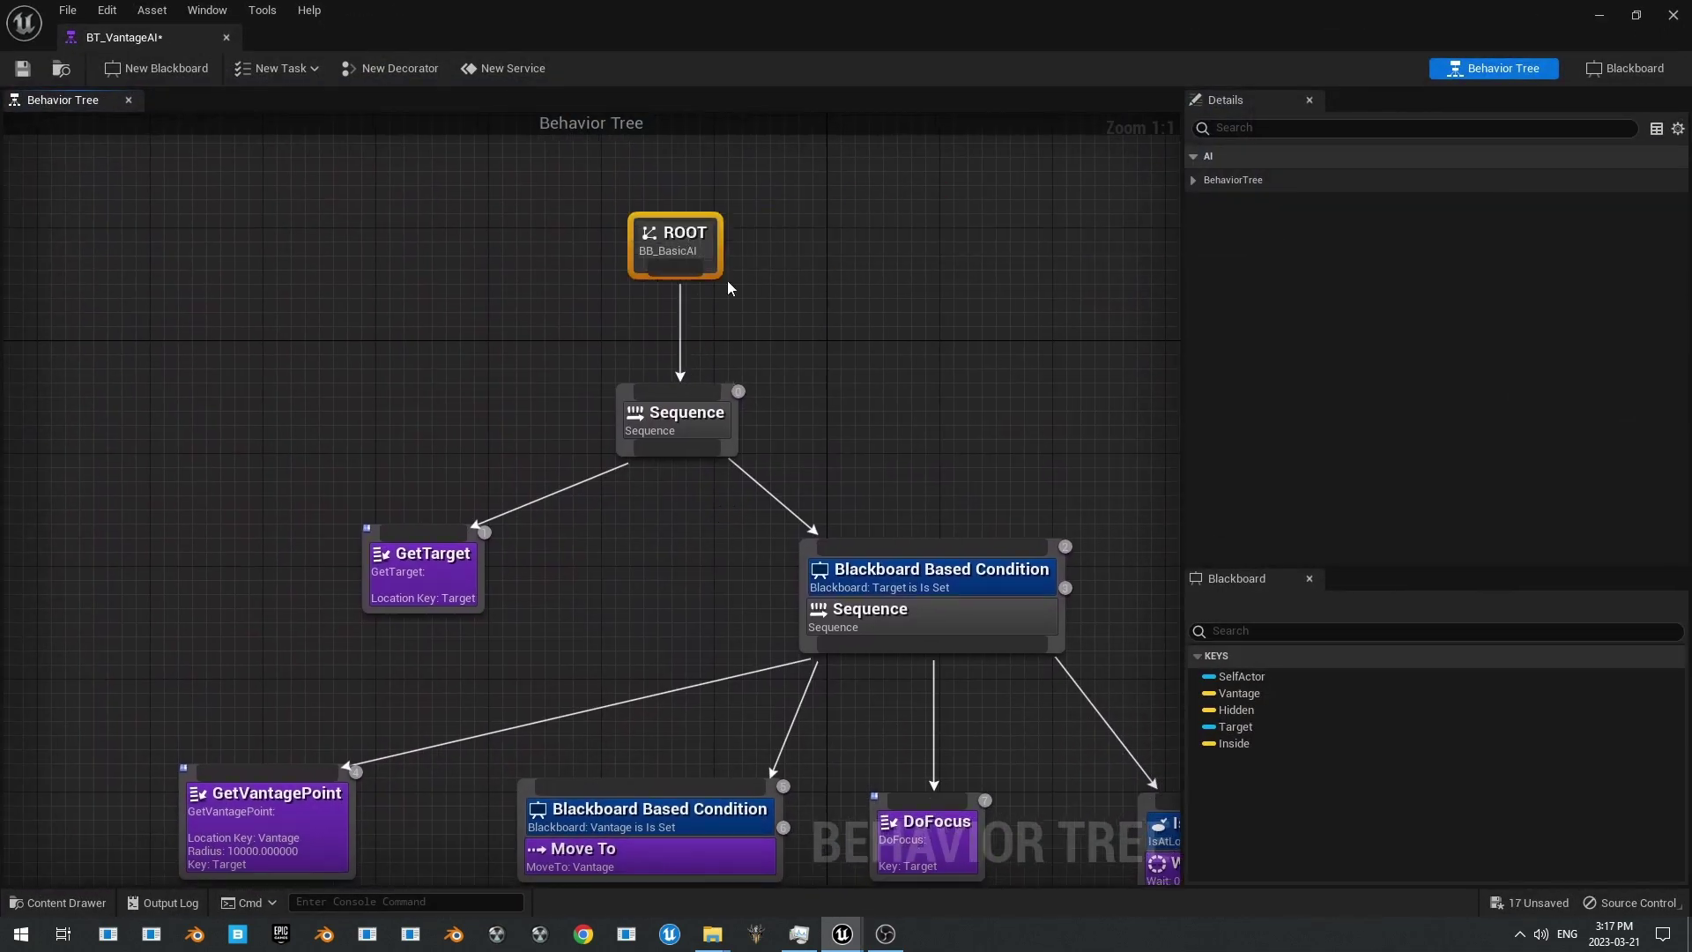
Step: Examine the behavior tree's GetTarget task and the GetVantagePoint, Move To, DoFocus and Wait nodes under the target condition
left_click(411, 579)
right_click_drag(622, 621, 670, 594)
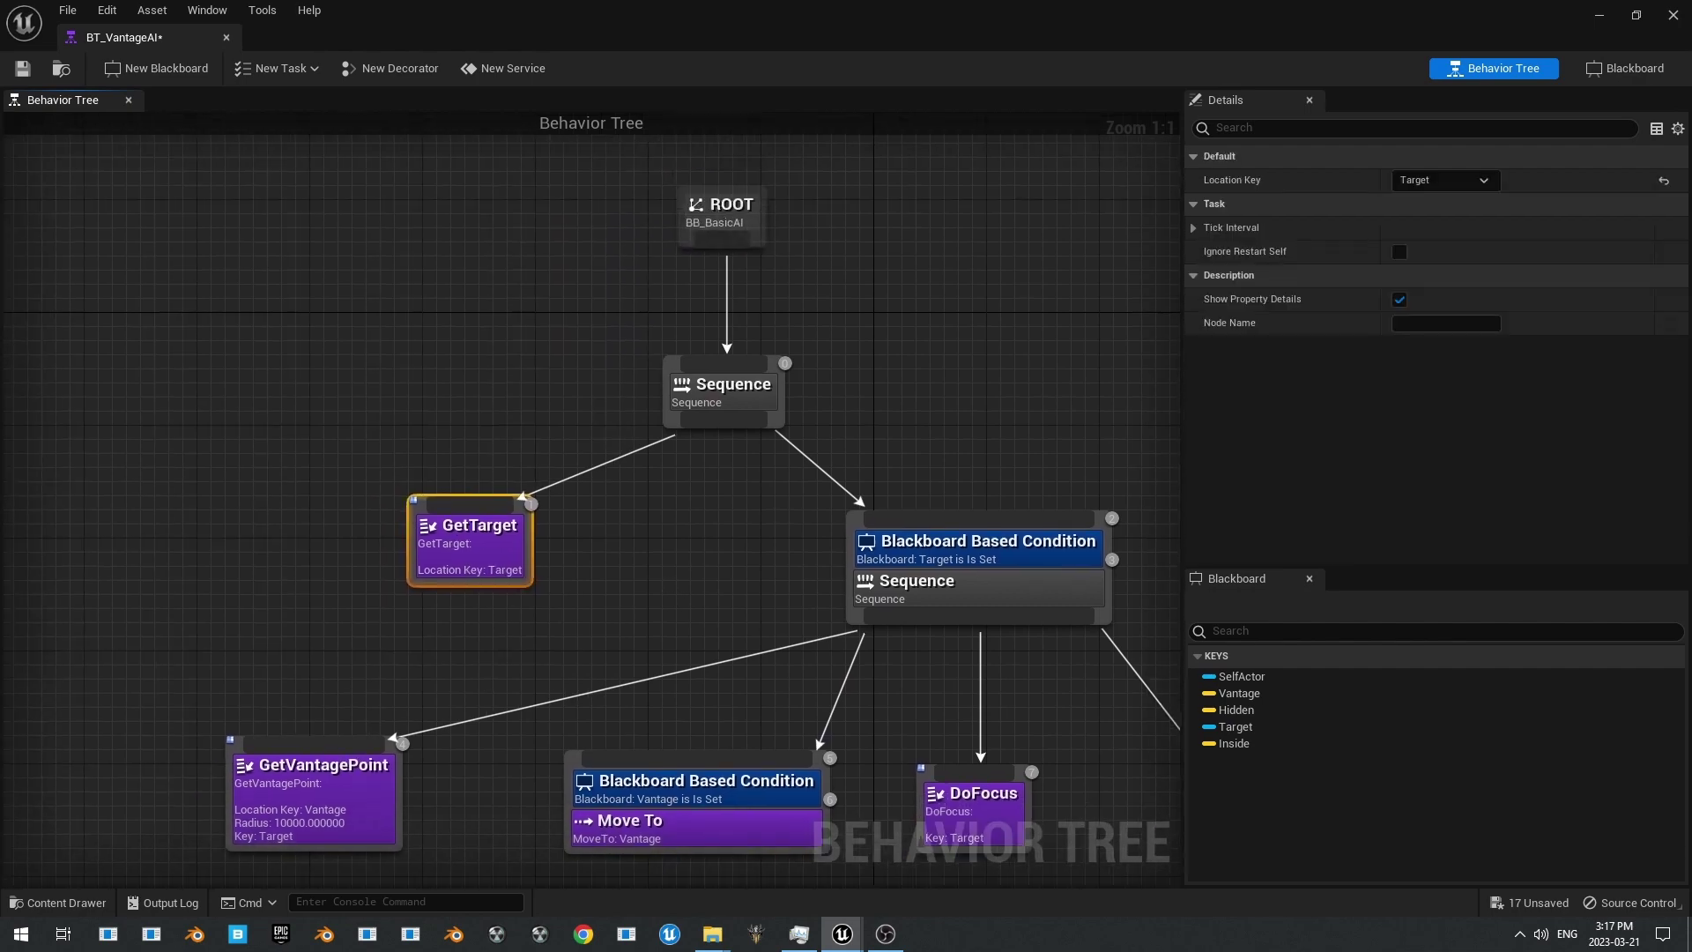
right_click_drag(430, 688, 449, 539)
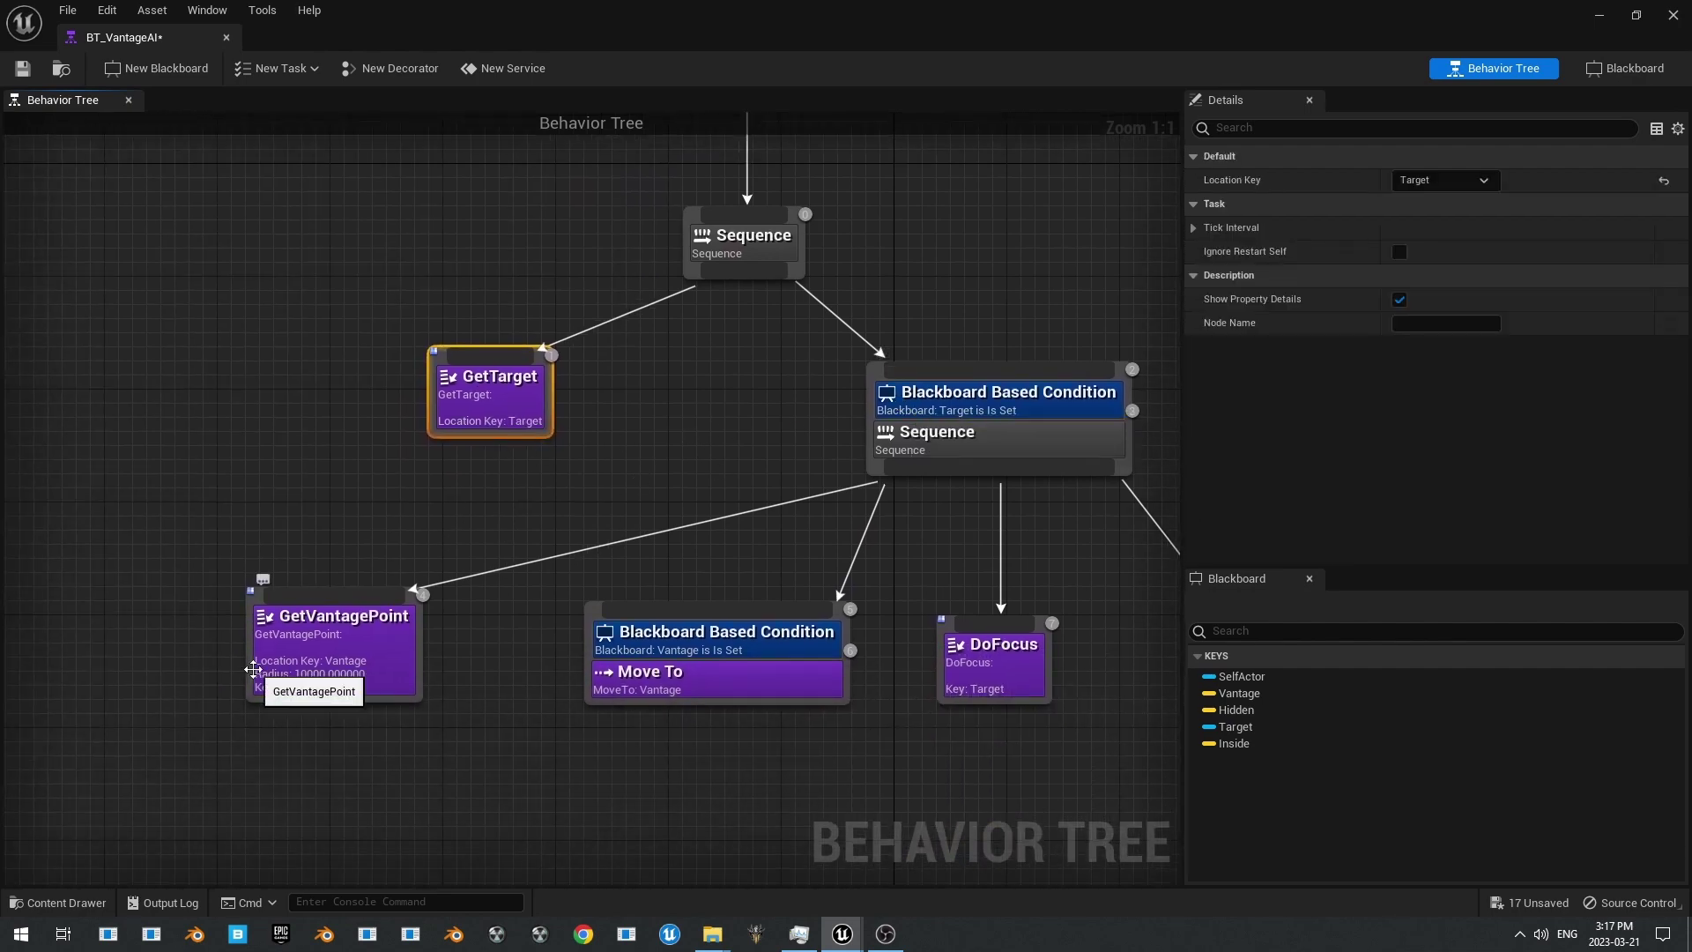
right_click_drag(253, 670, 203, 526)
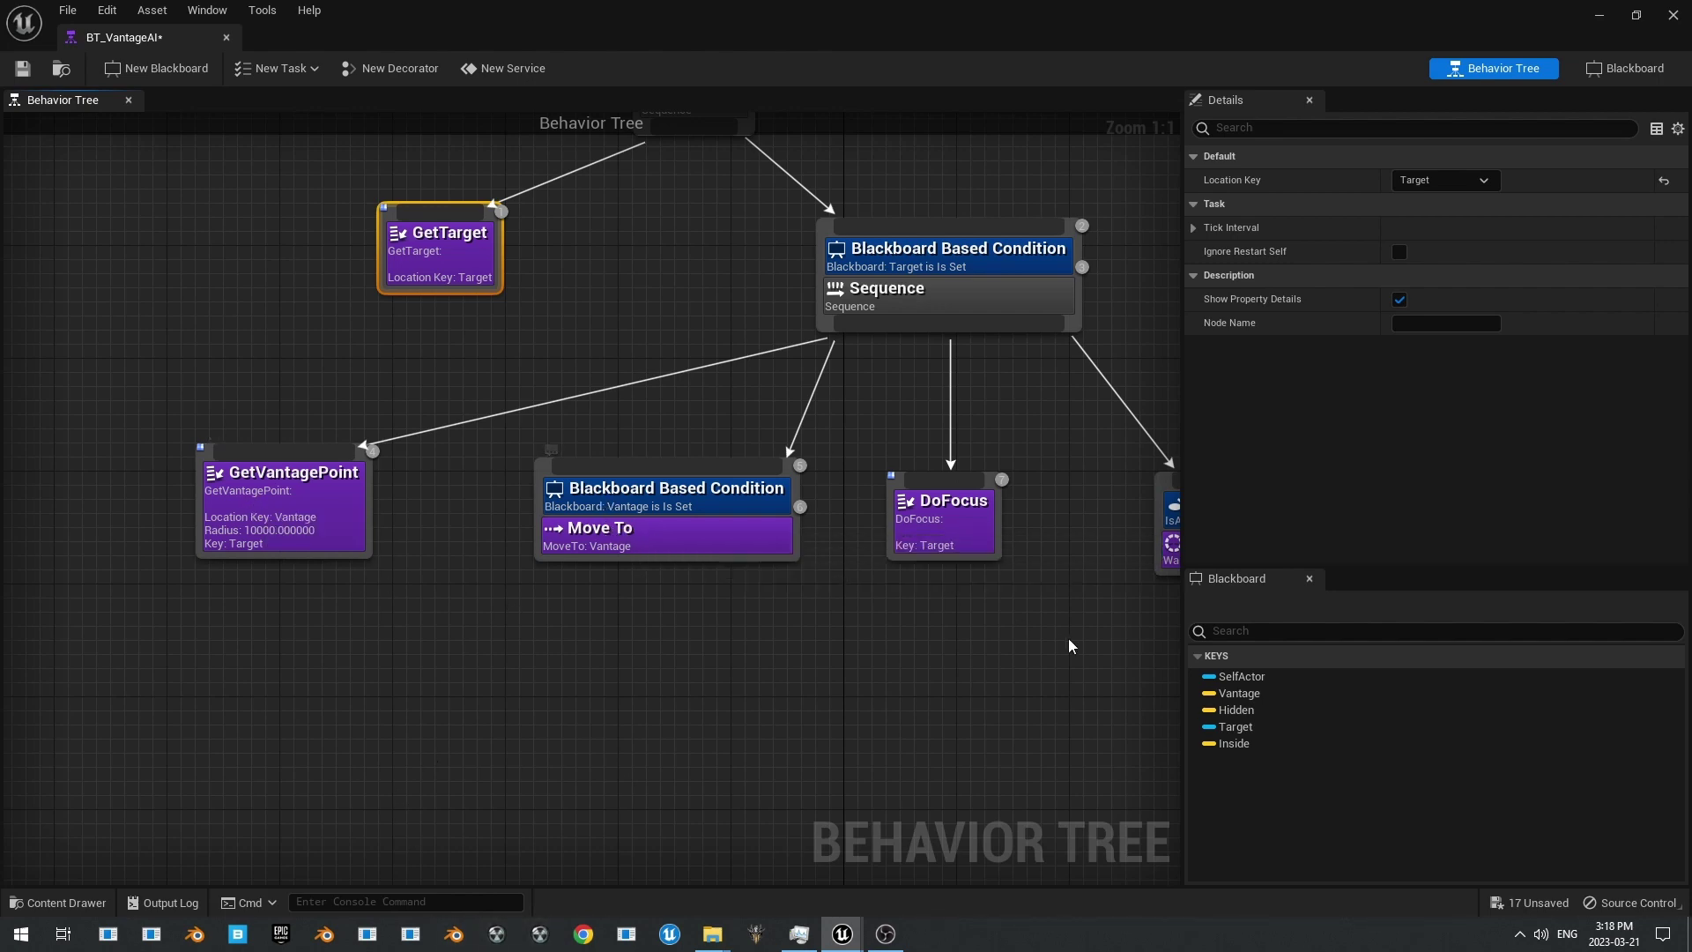
right_click_drag(989, 627, 739, 624)
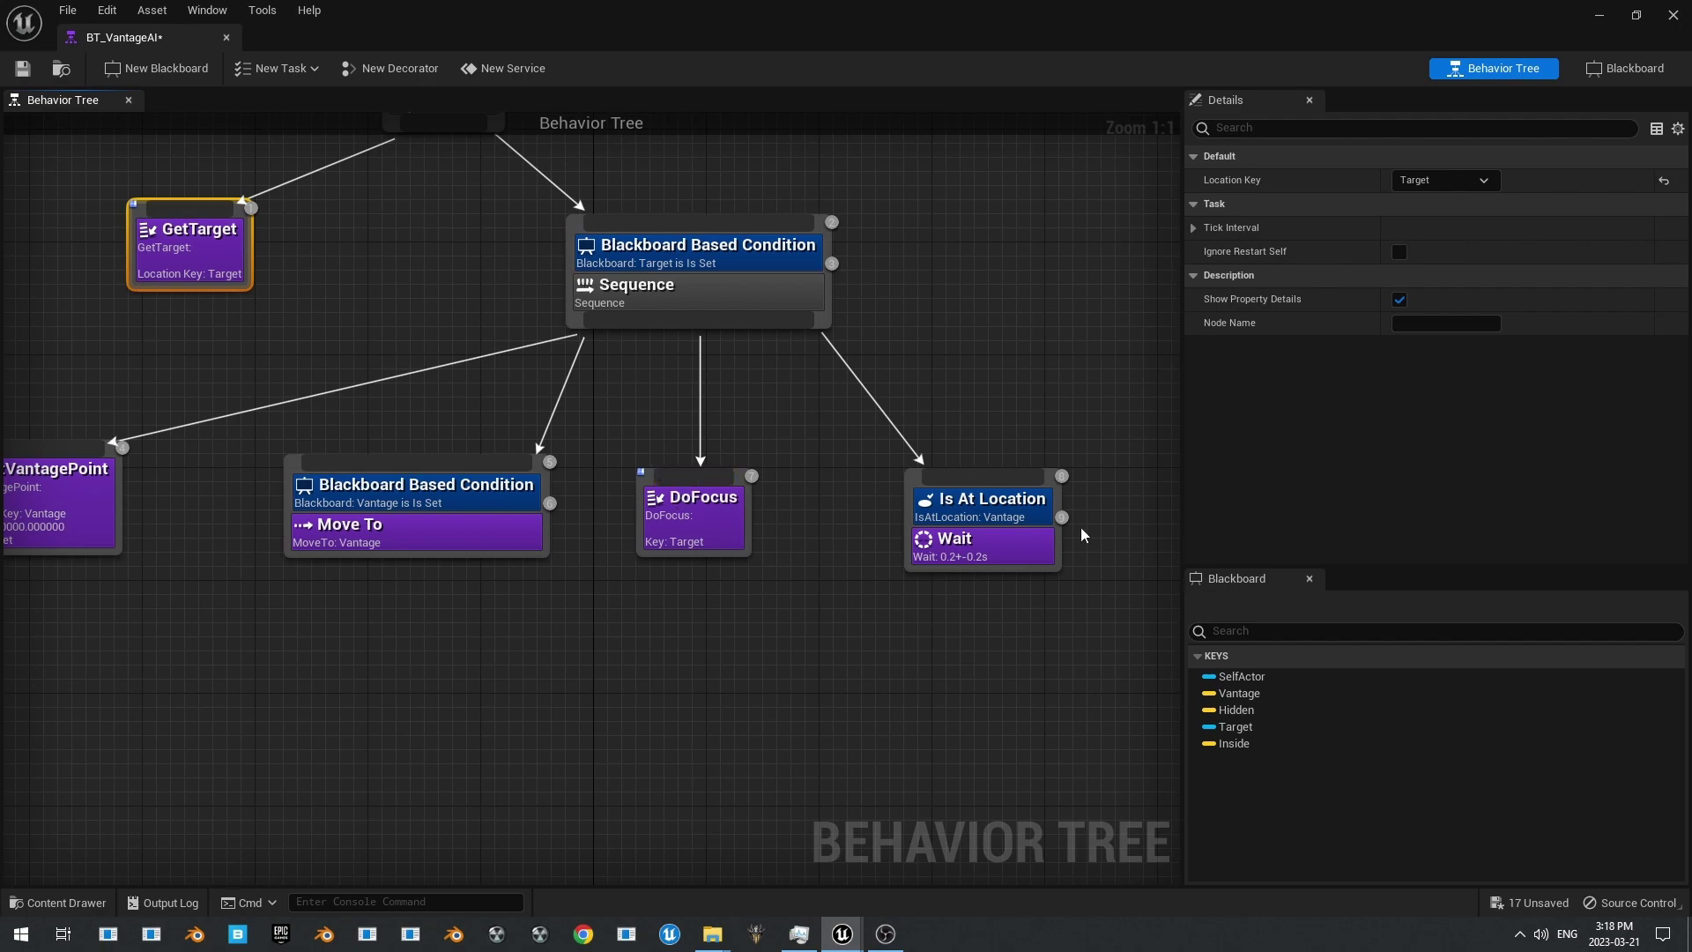
left_click(790, 661)
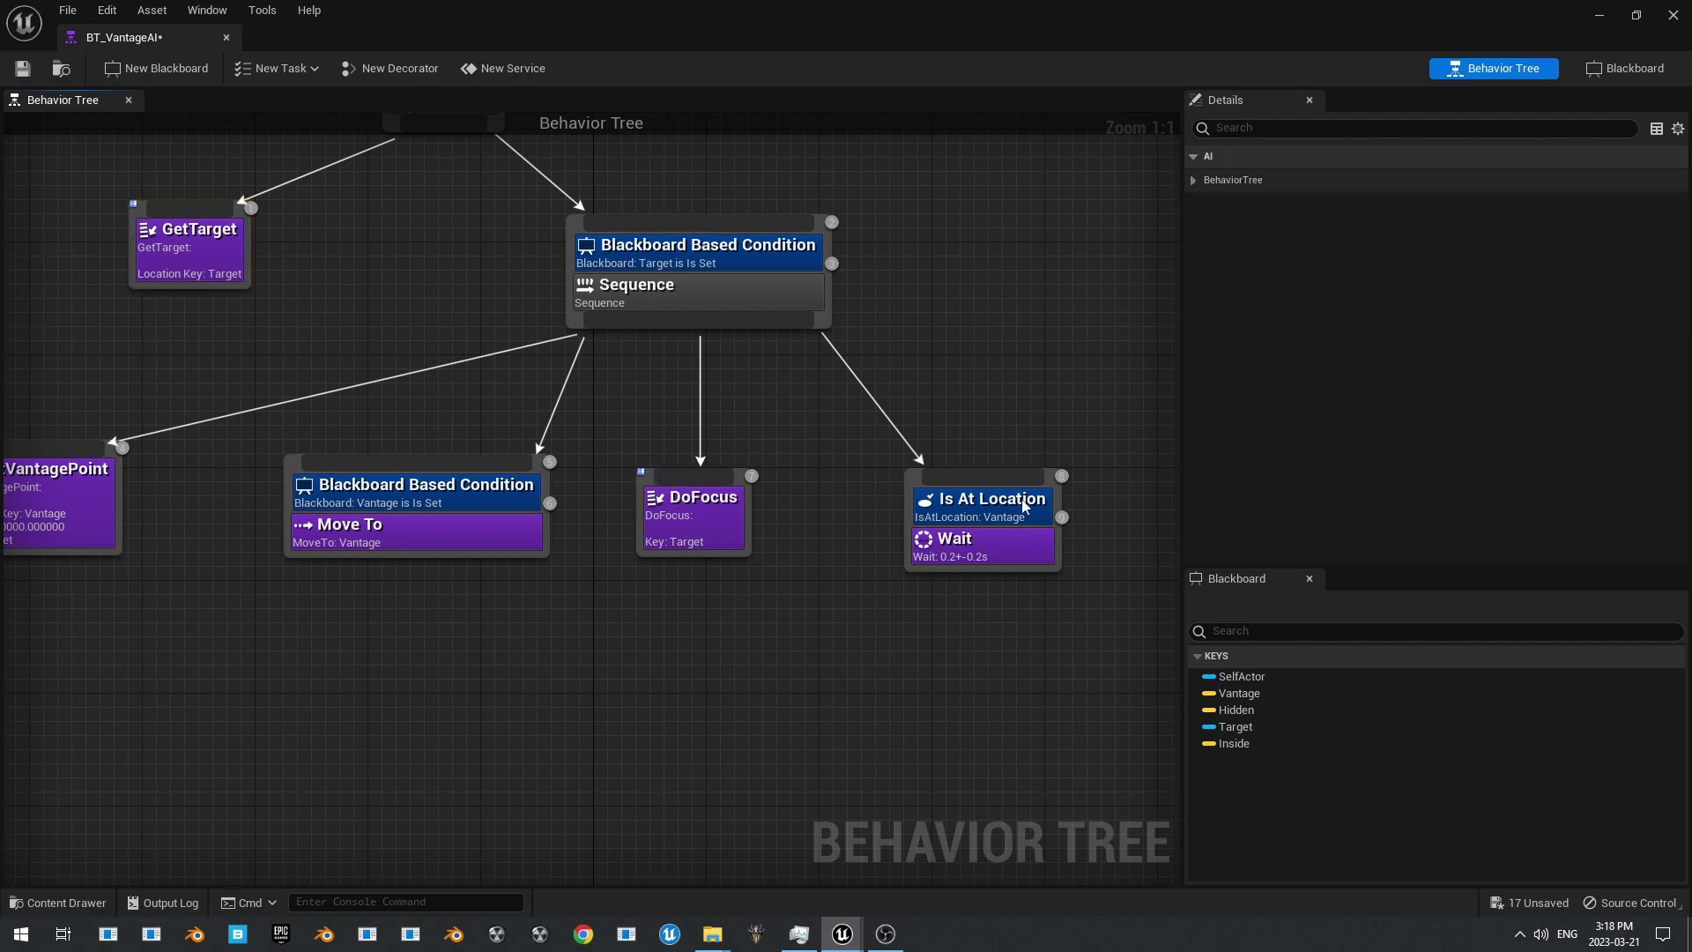
Step: Return to the level and place a BasicNPC_Hide character from the AI folder at X 860, Y 1200, Z 90
left_click(1598, 15)
right_click_drag(854, 475, 811, 478)
key("a")
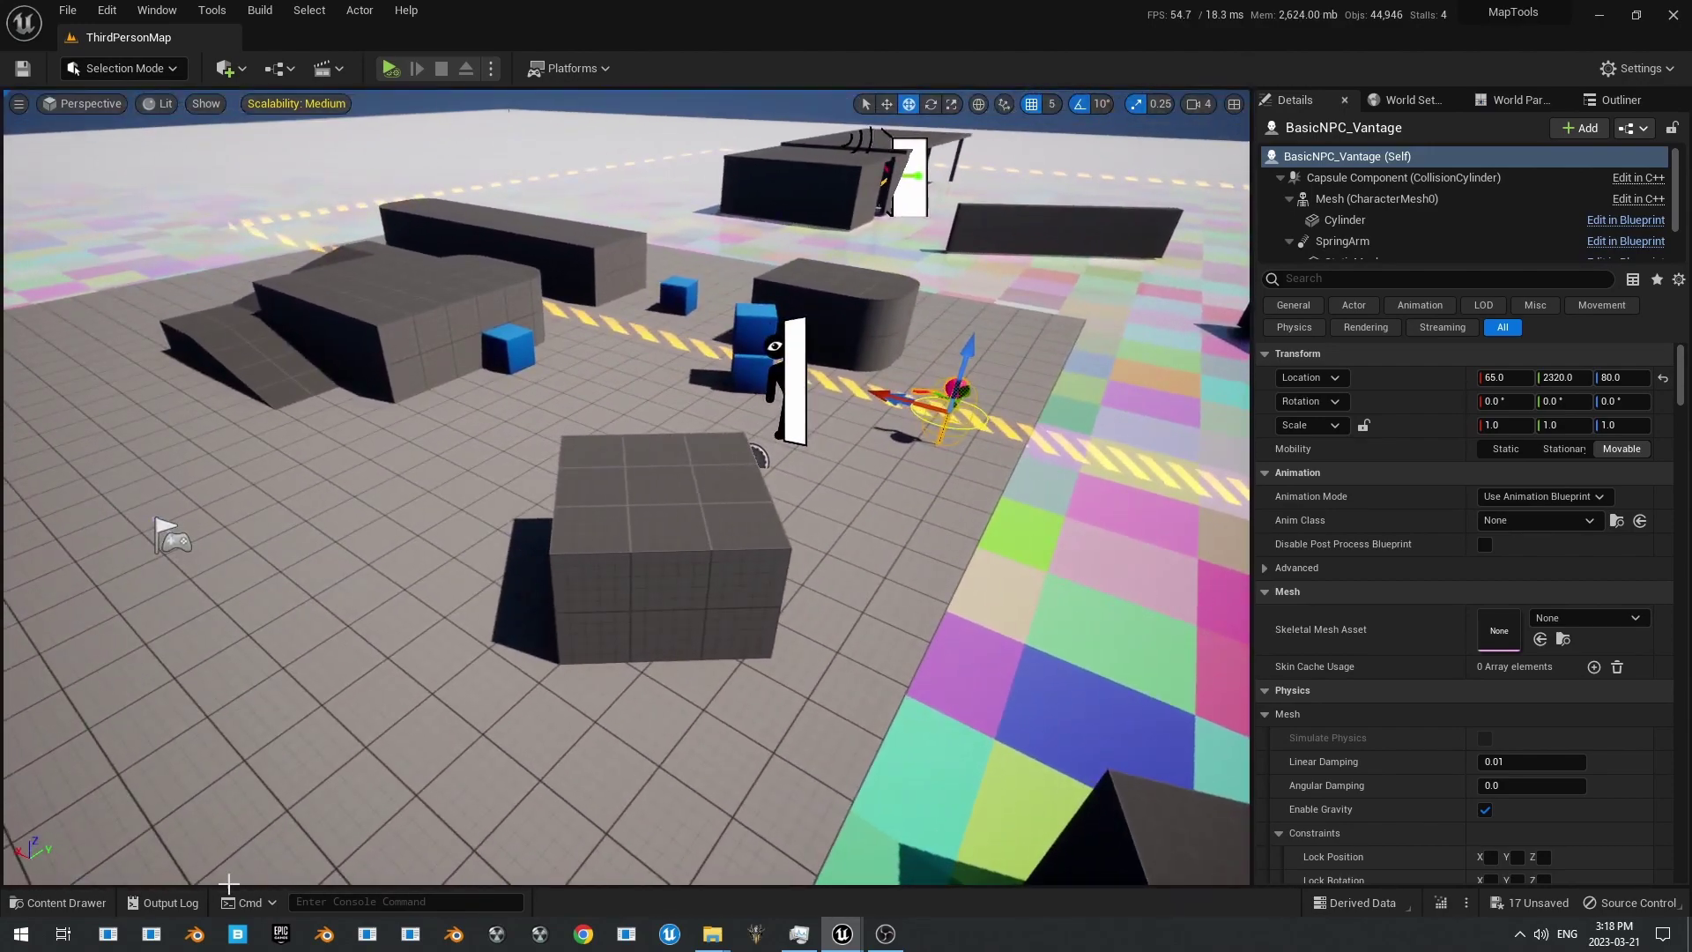
left_click(58, 903)
left_click_drag(654, 749, 242, 524)
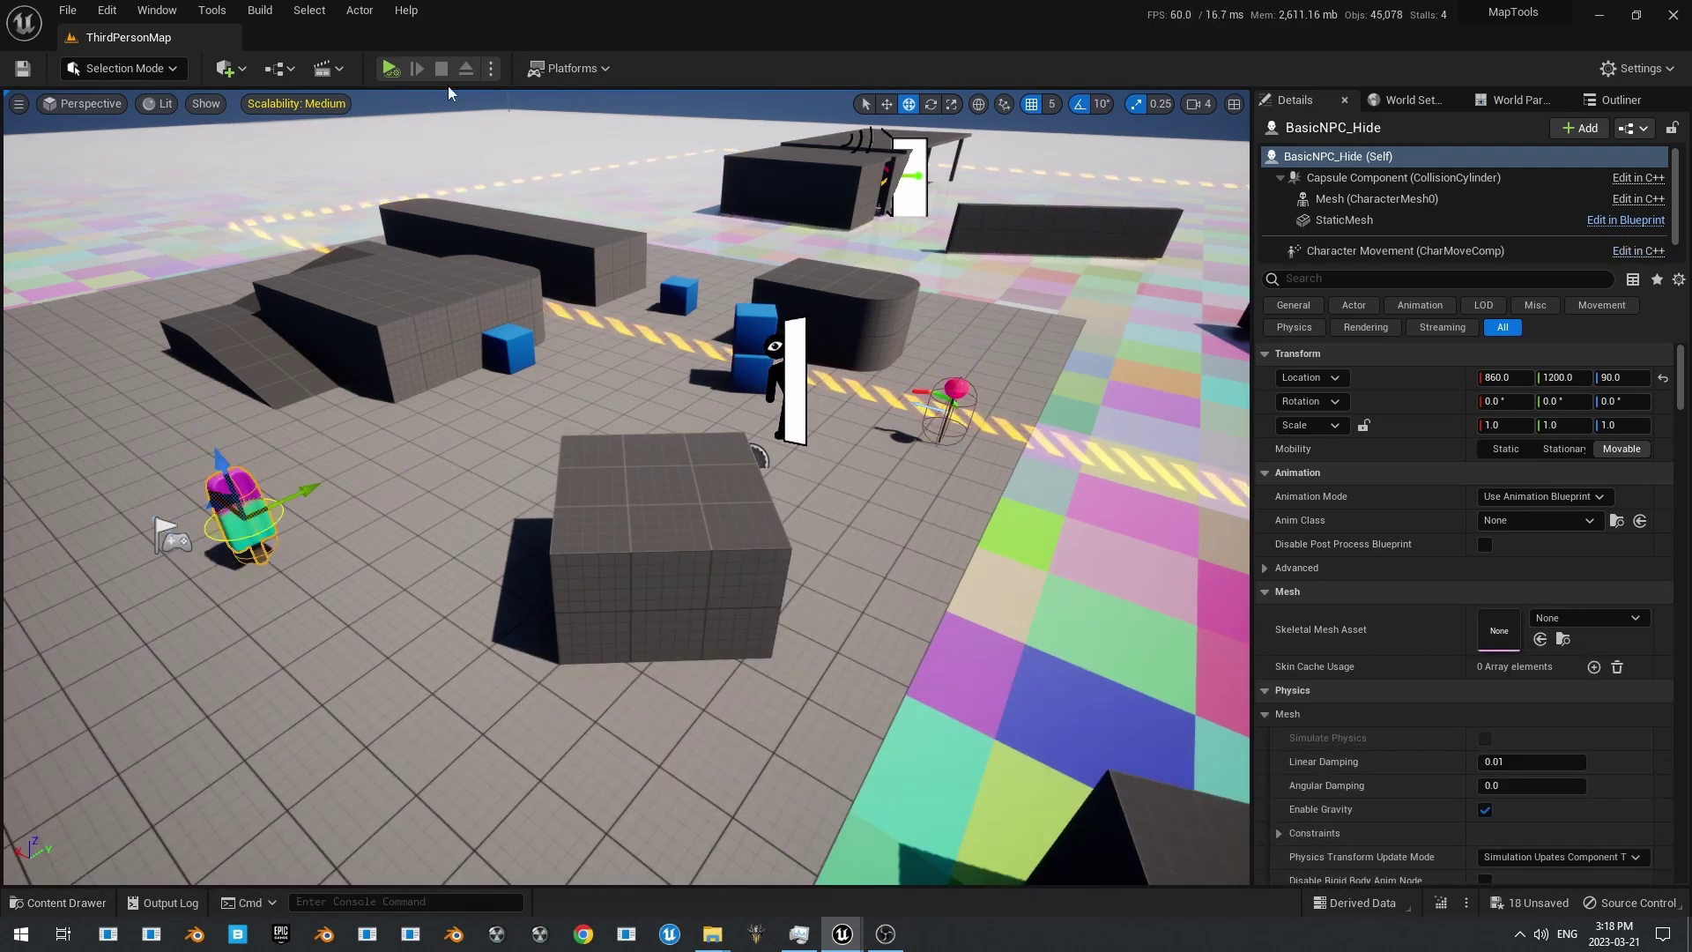
Step: Simulate the level and examine the vantage character's position among the blocks from different sides
left_click(390, 68)
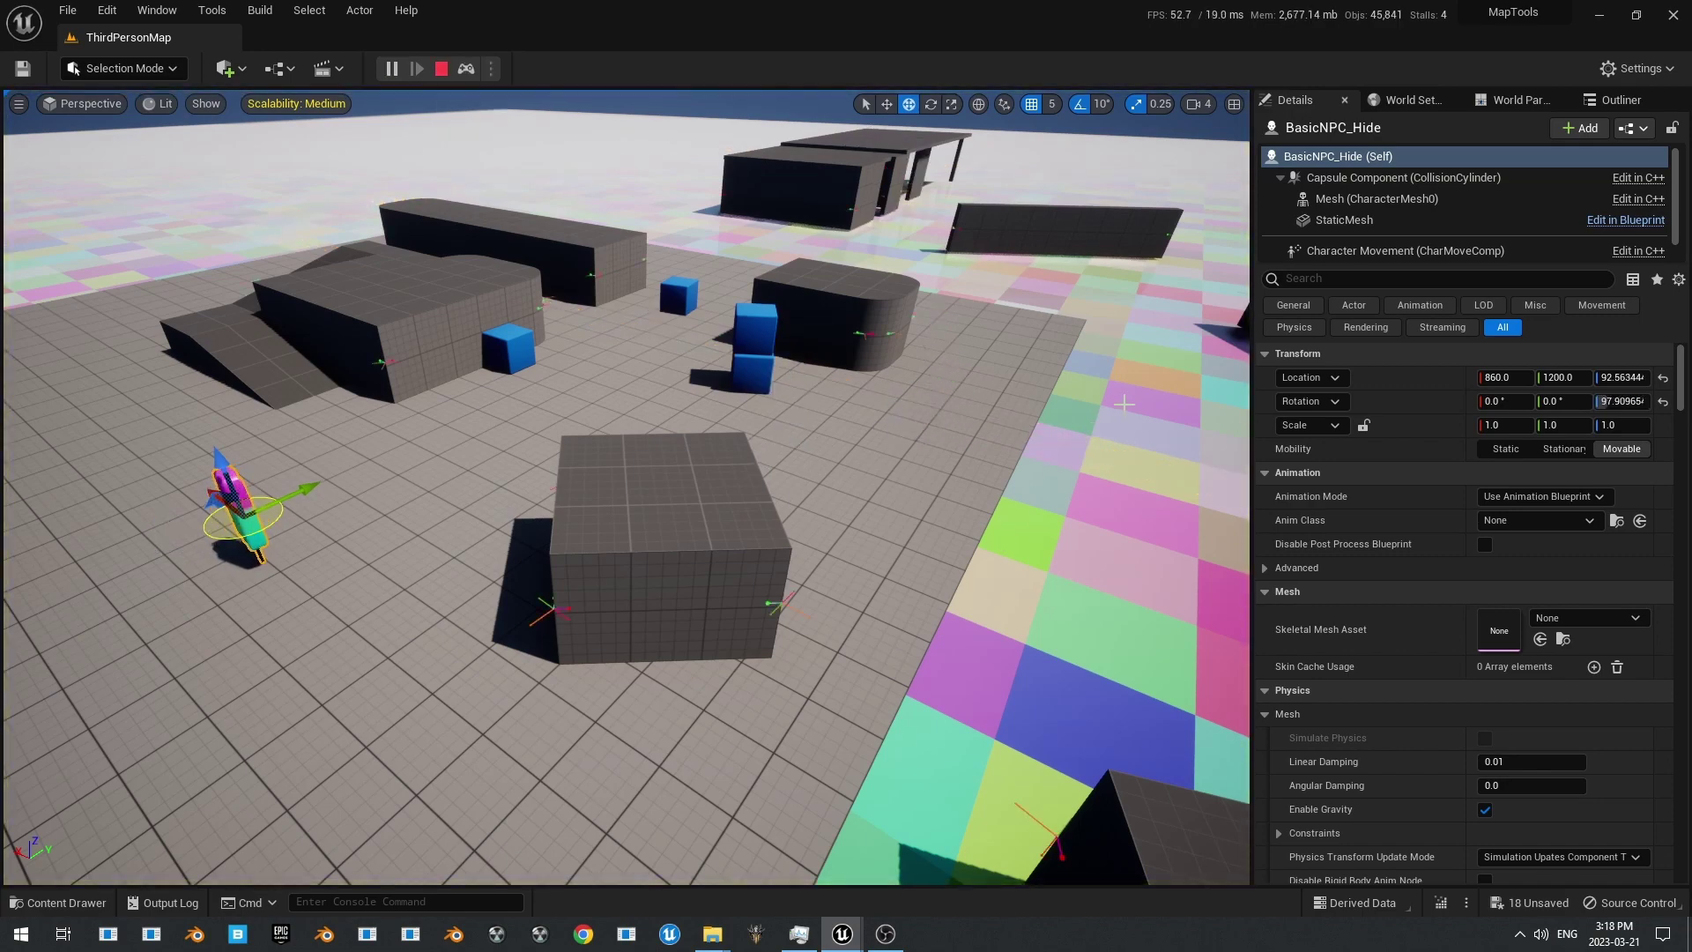
right_click_drag(1123, 403, 917, 370)
key("d")
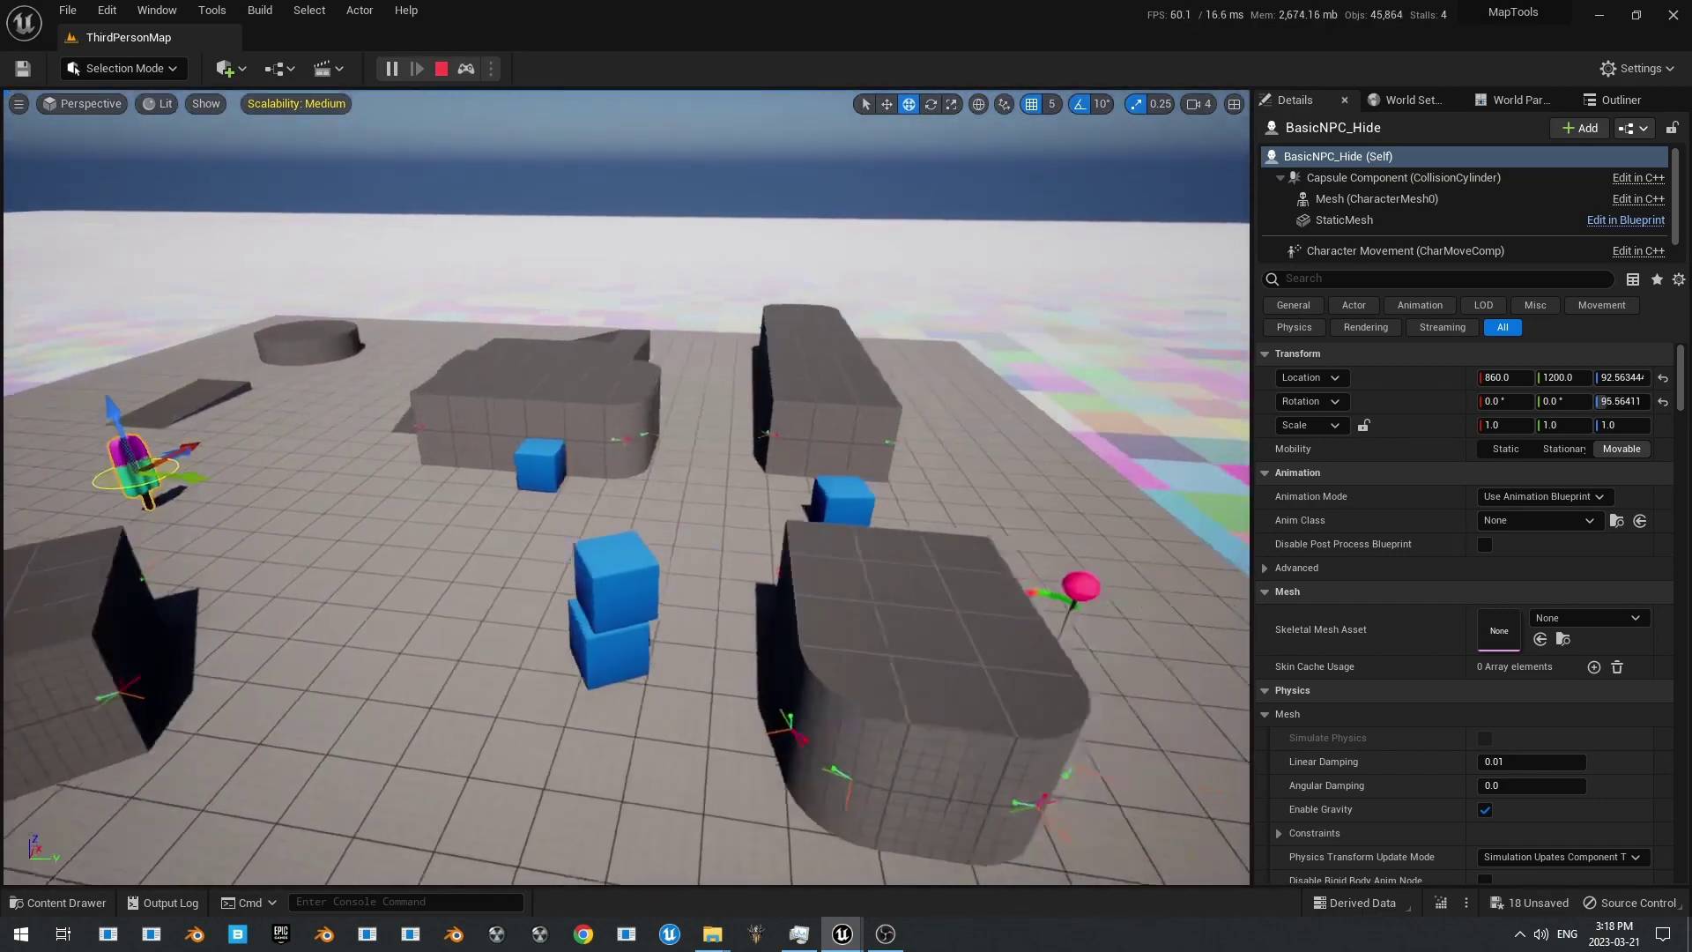
right_click_drag(1115, 353, 1099, 338)
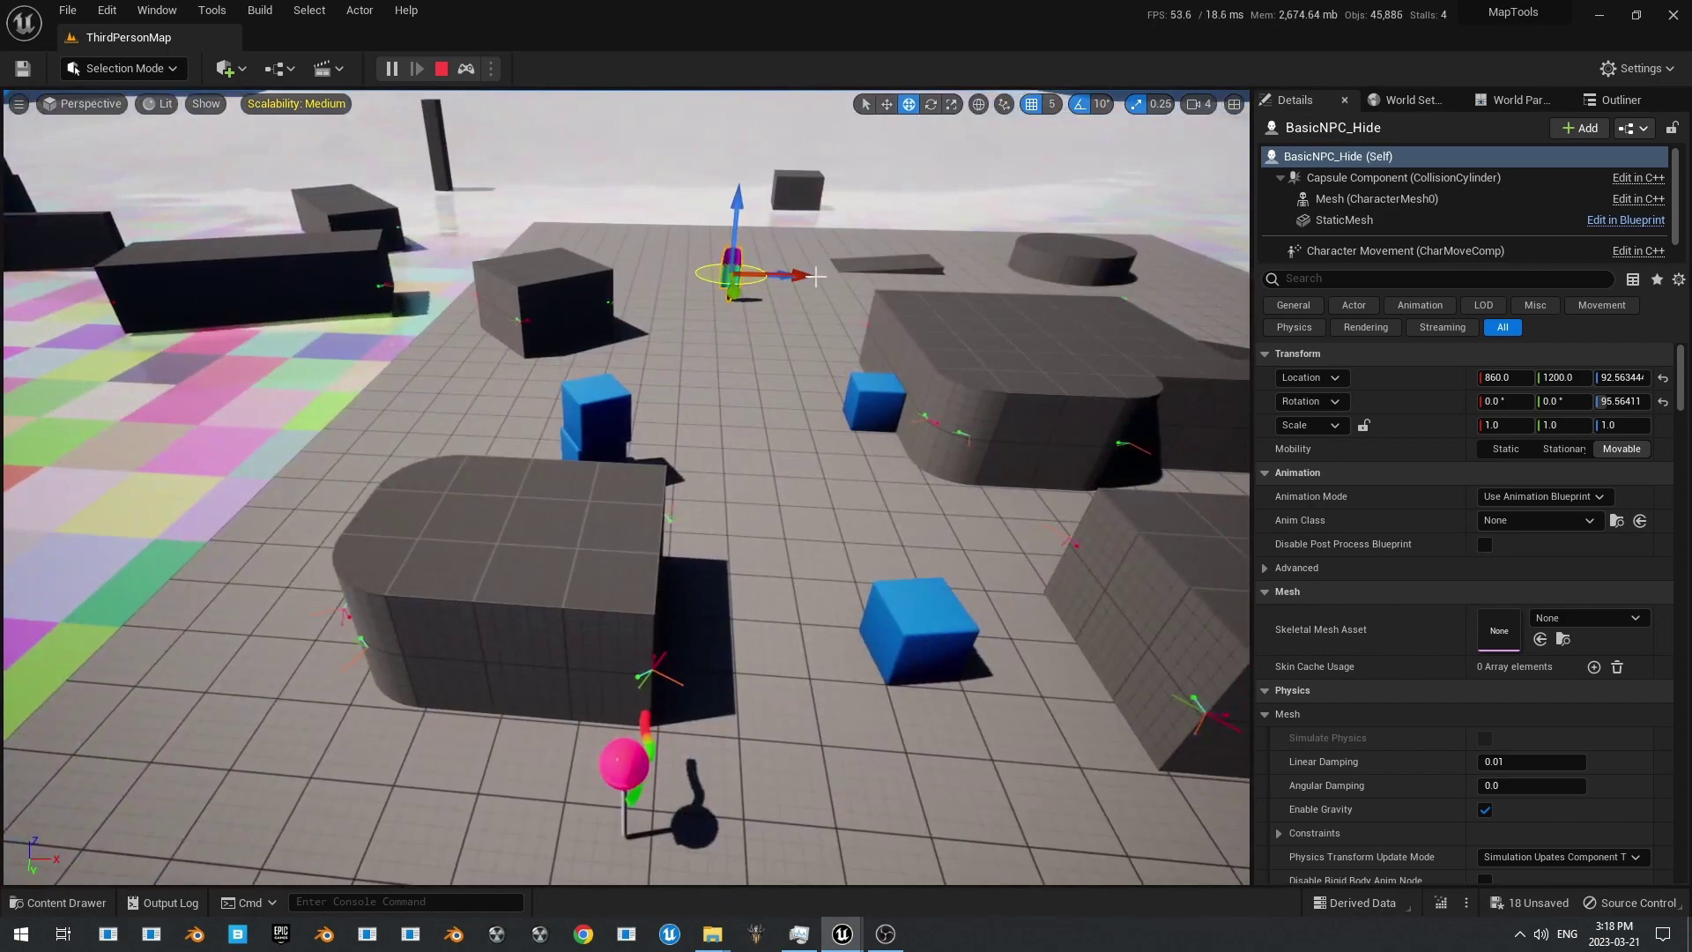
Step: Move BasicNPC_Hide around the blocks to about X 970, Y 3175 to test the vantage character's reaction, and stop the simulation
left_click_drag(813, 278, 698, 296)
right_click_drag(697, 296, 710, 350)
left_click_drag(460, 263, 767, 786)
right_click_drag(551, 745, 667, 761)
left_click_drag(409, 726, 659, 628)
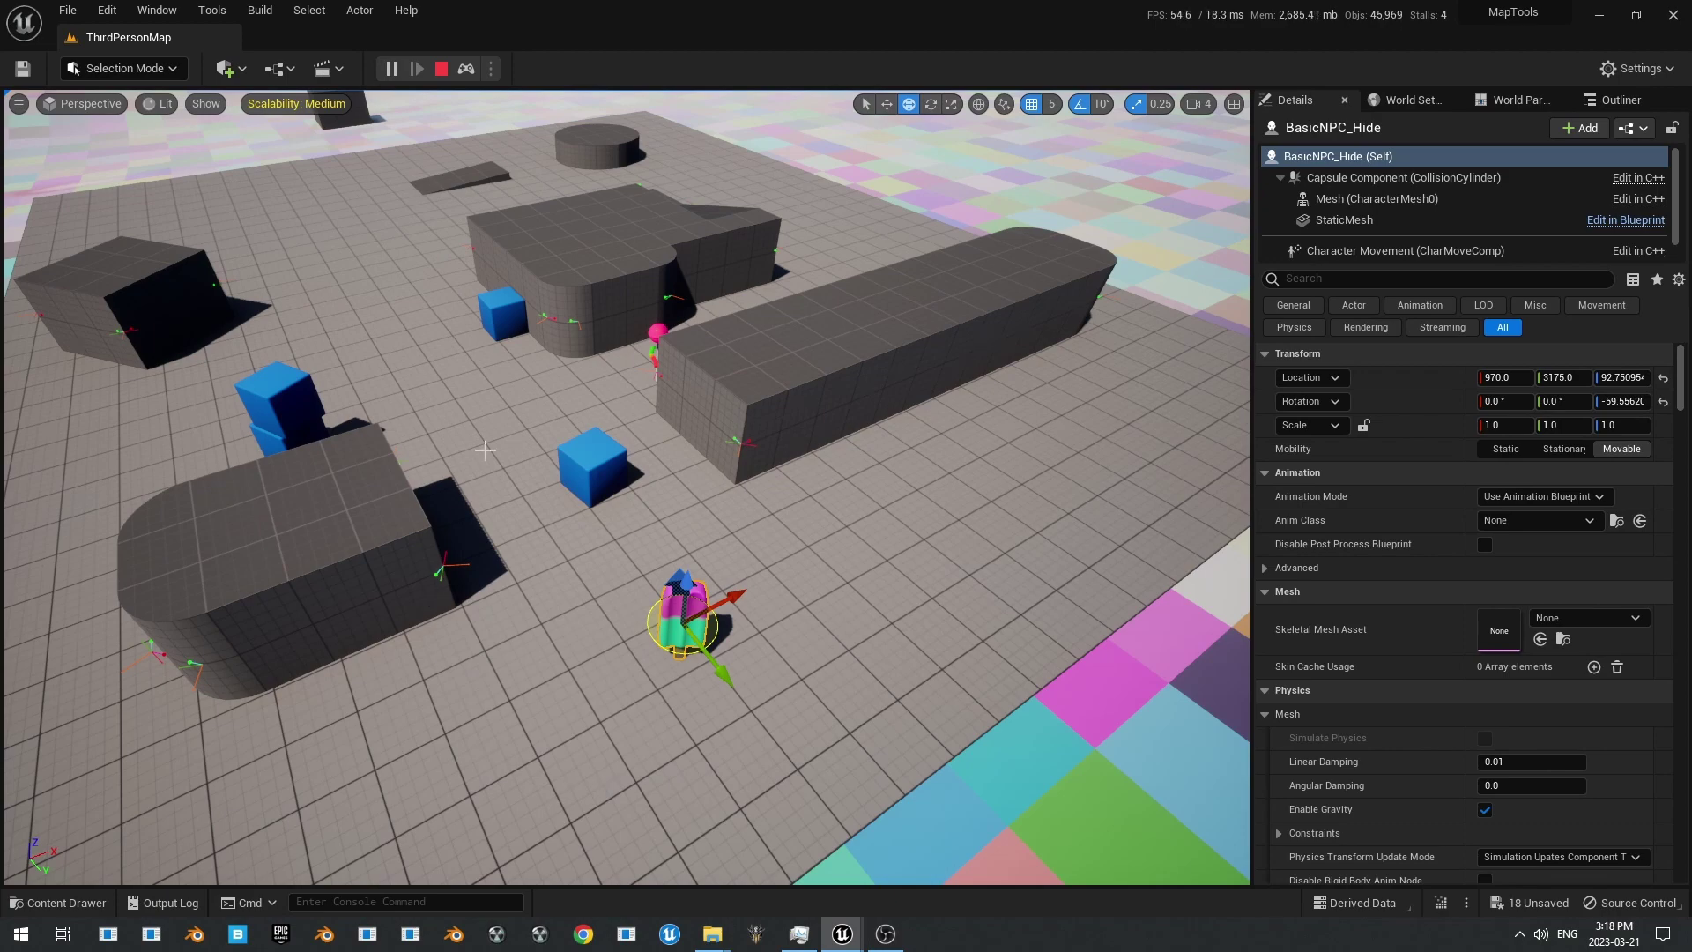
left_click(440, 69)
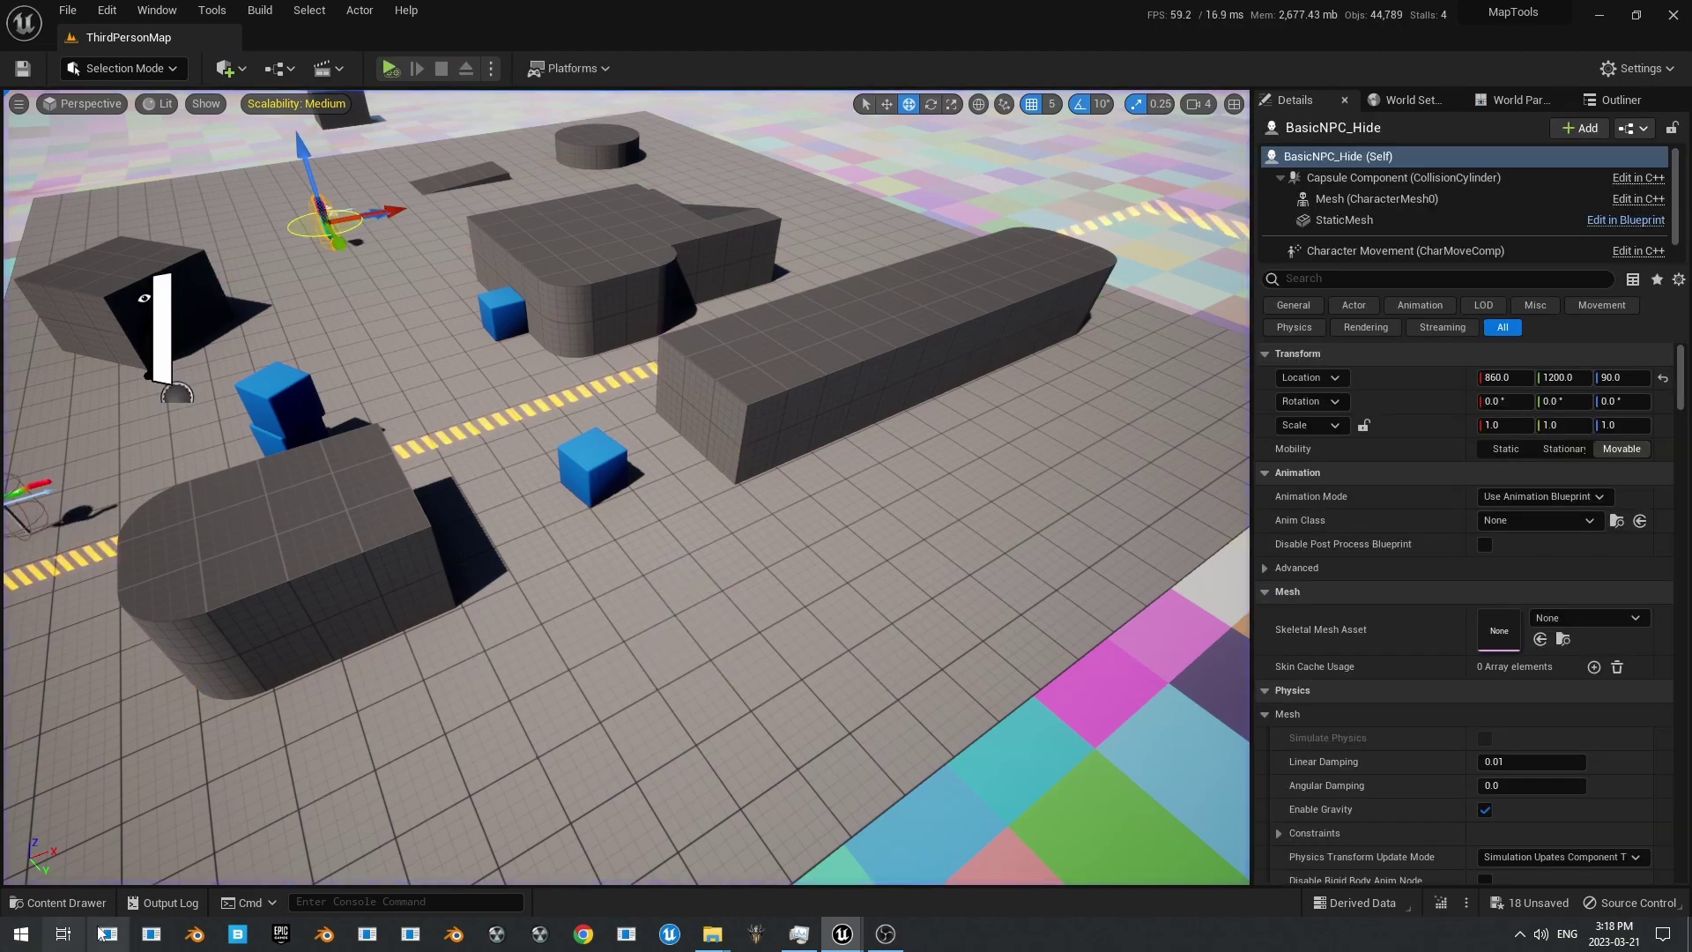
Step: Place a BP_ThirdPersonCharacter_AI from the ThirdPerson Blueprints folder in the level at about X 785, Y 2005, Z 90
left_click(57, 902)
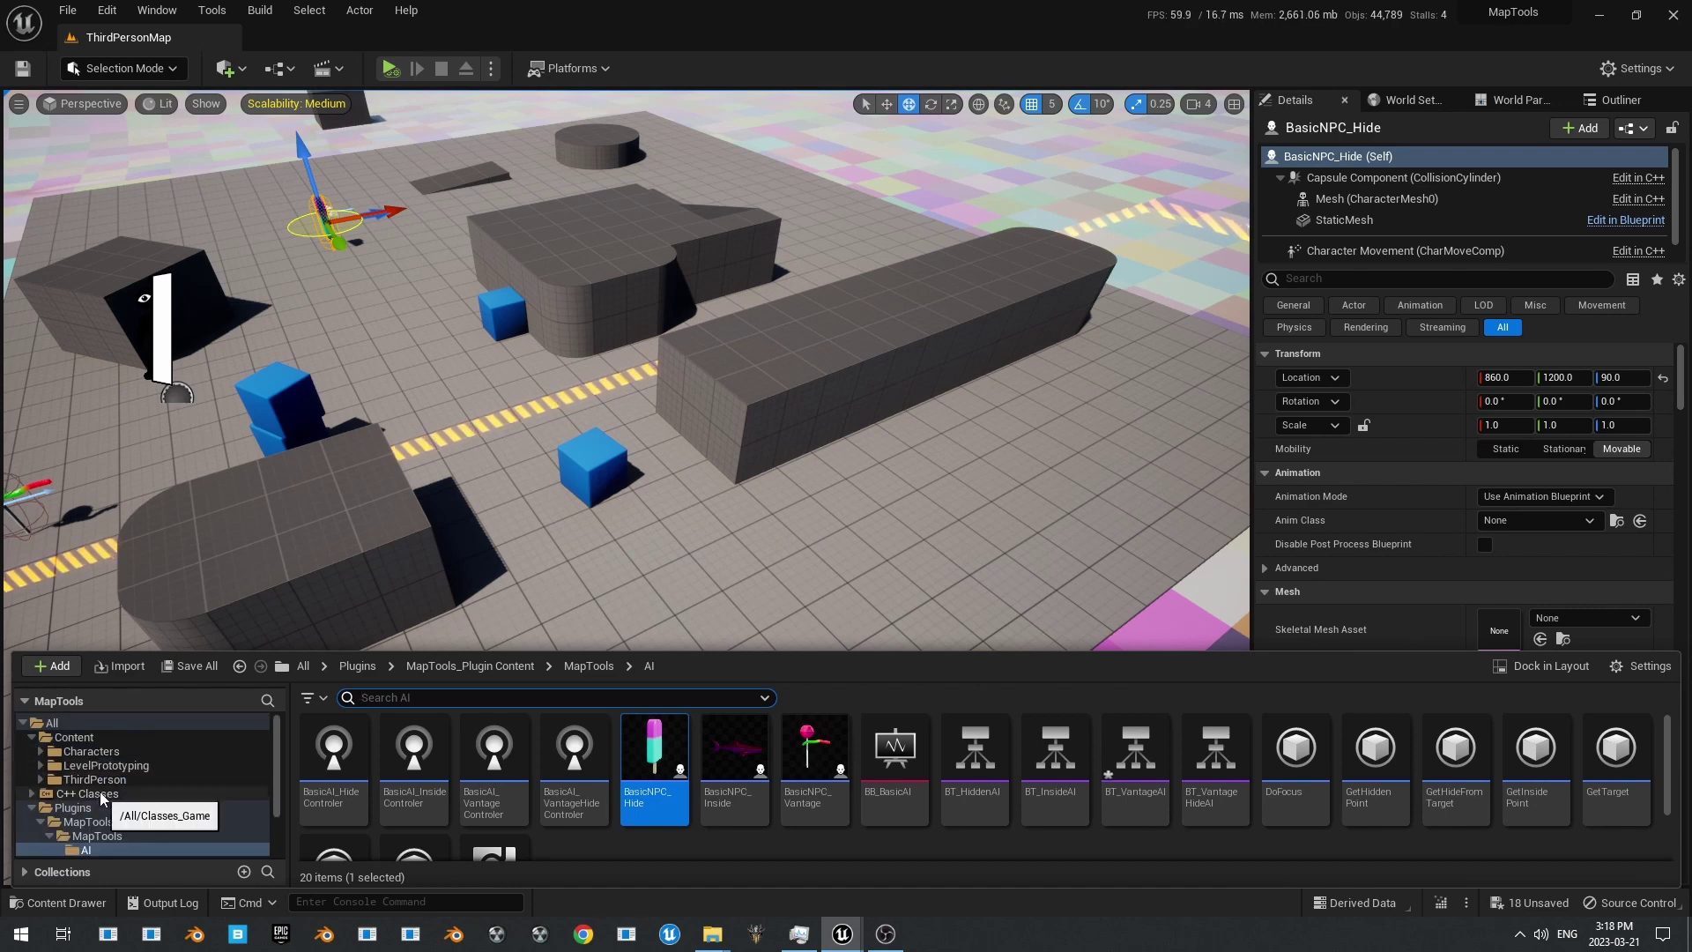
left_click(93, 780)
left_click(88, 751)
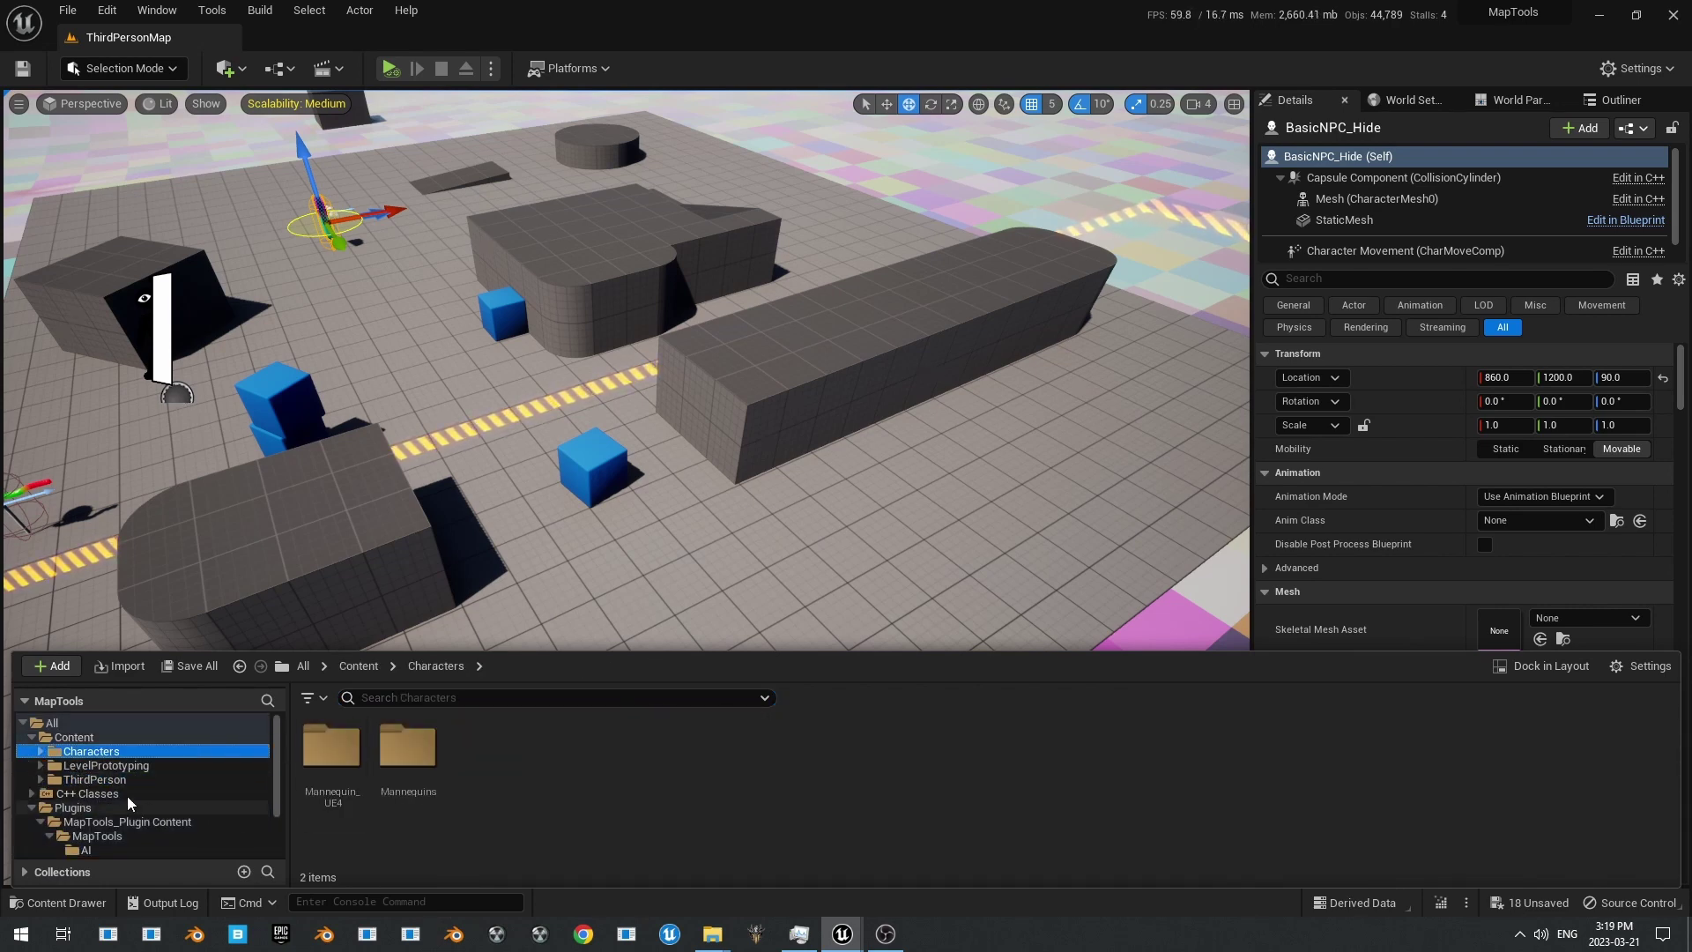
left_click(110, 780)
double_click(331, 747)
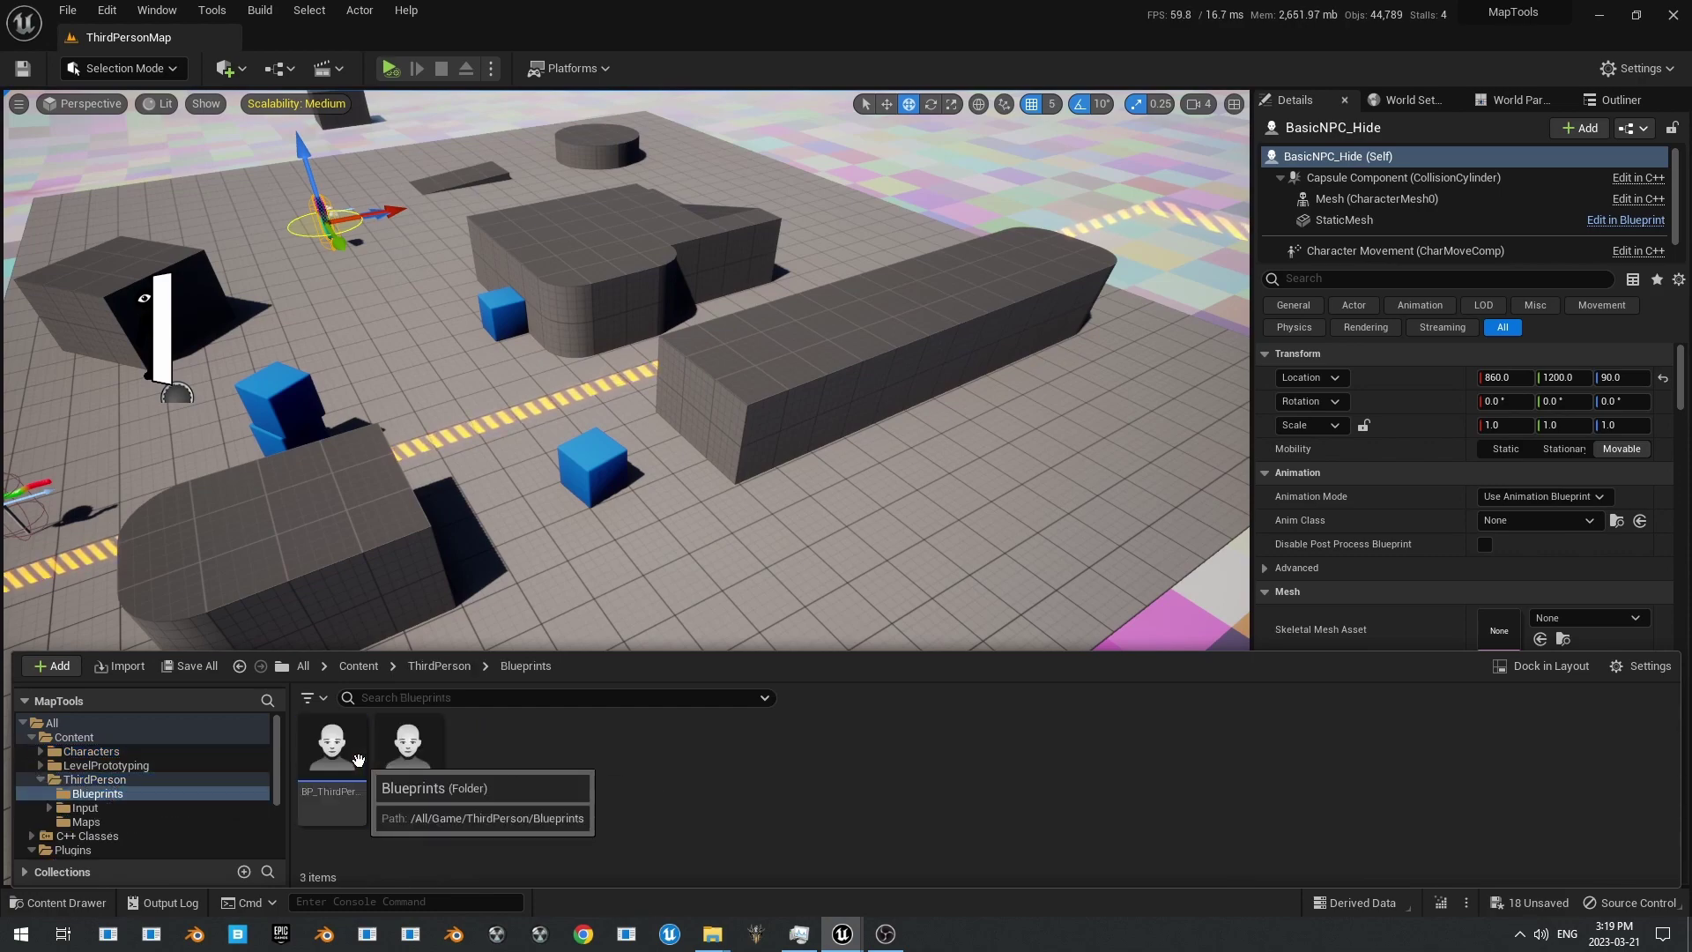
left_click_drag(413, 749, 372, 413)
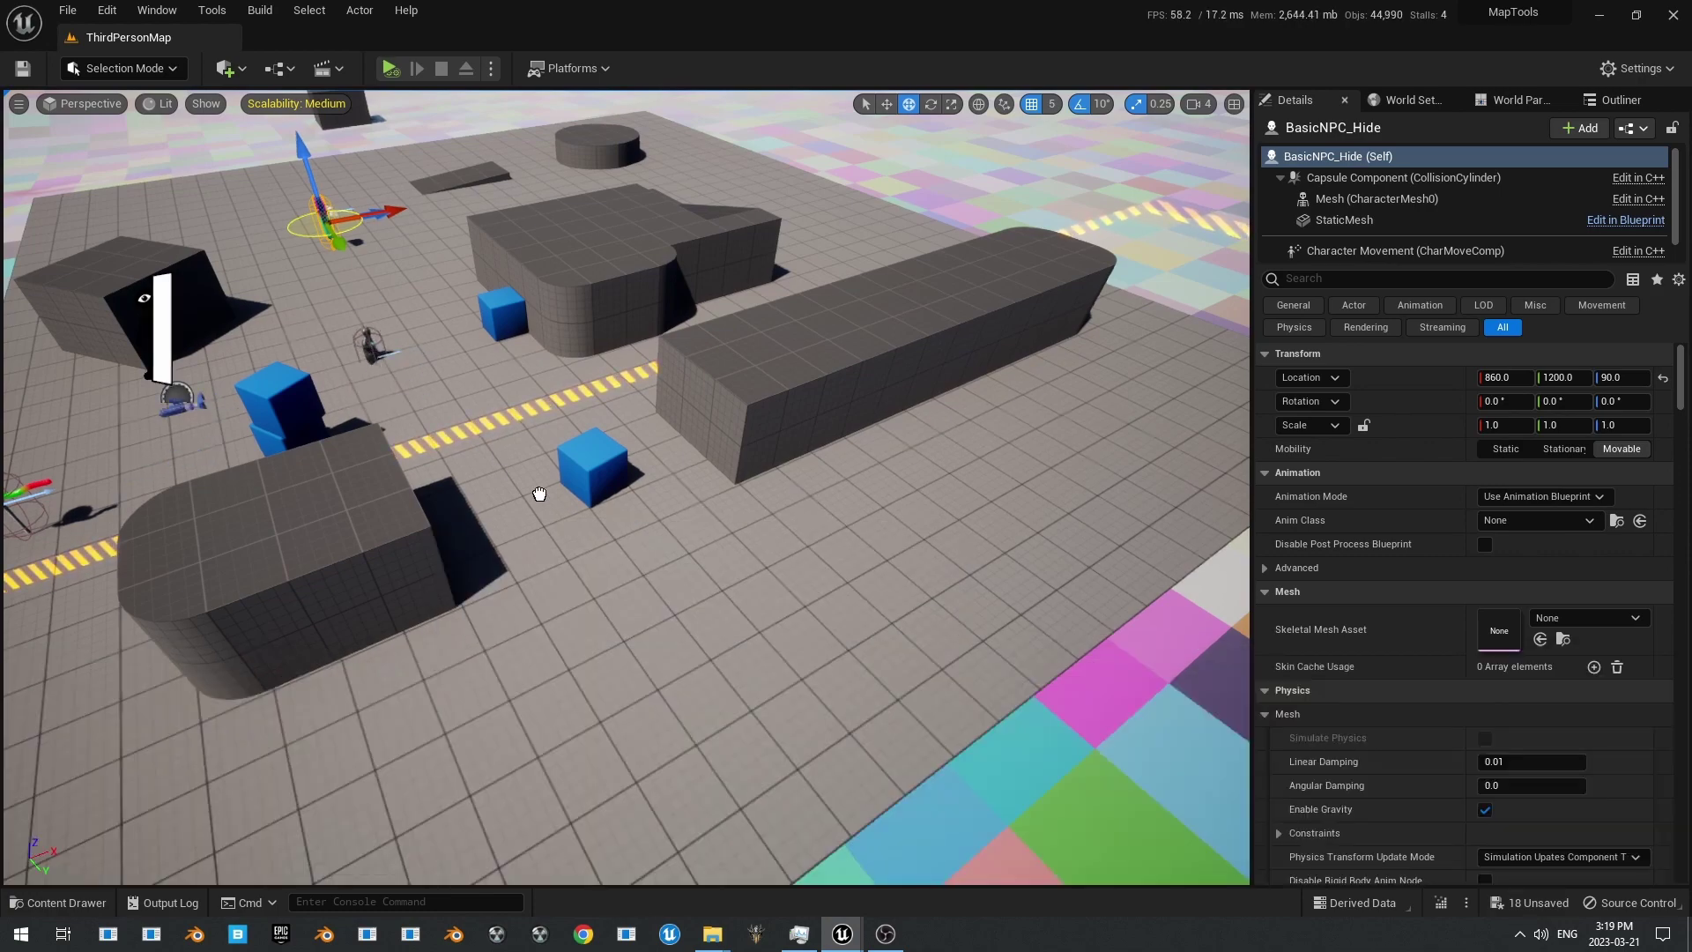
Step: Simulate the level and follow the third-person AI character as it moves between the blocks
key("w")
right_click_drag(585, 479, 322, 321)
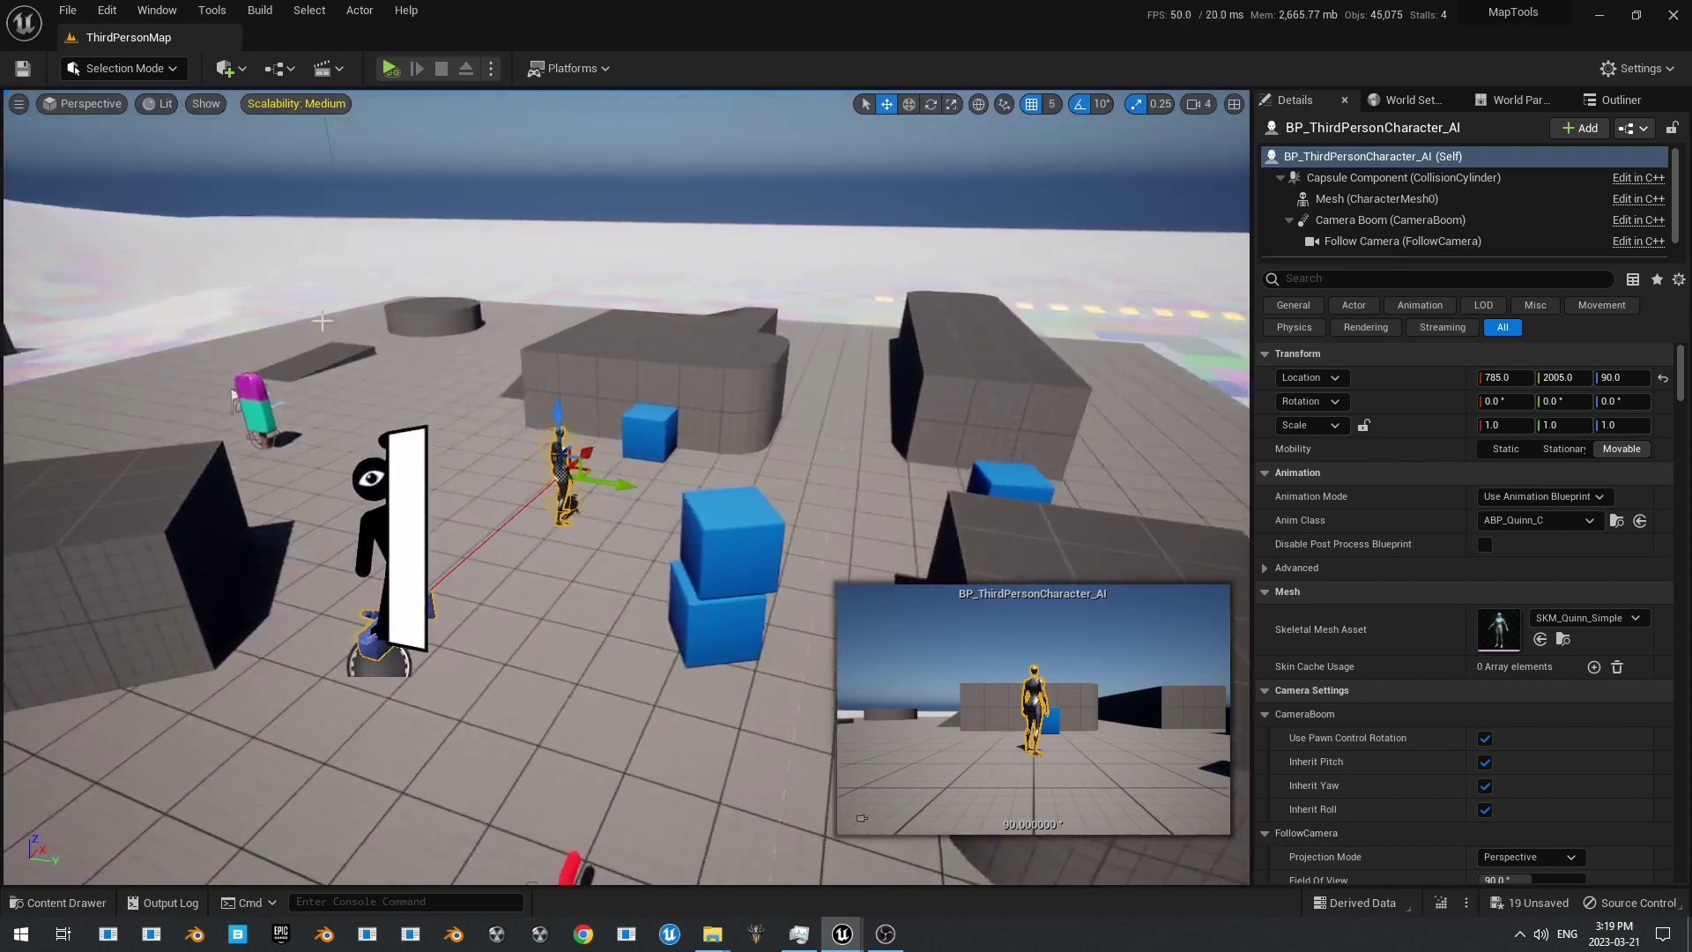
left_click(390, 68)
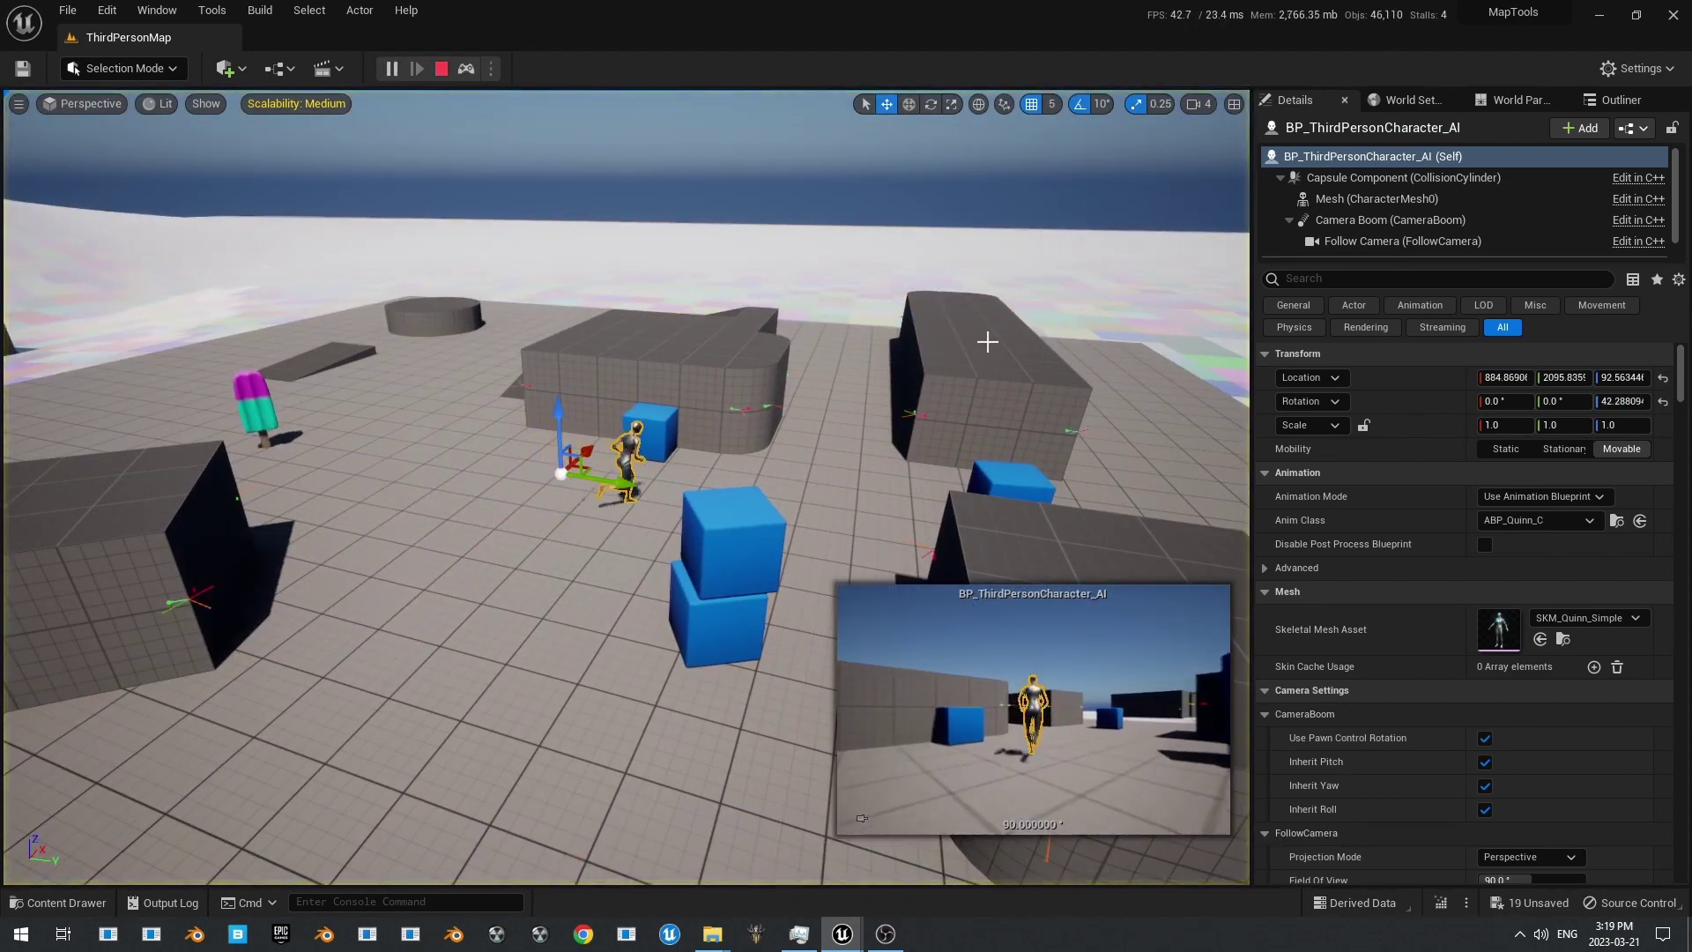
right_click_drag(988, 342, 1021, 354)
left_click(756, 129)
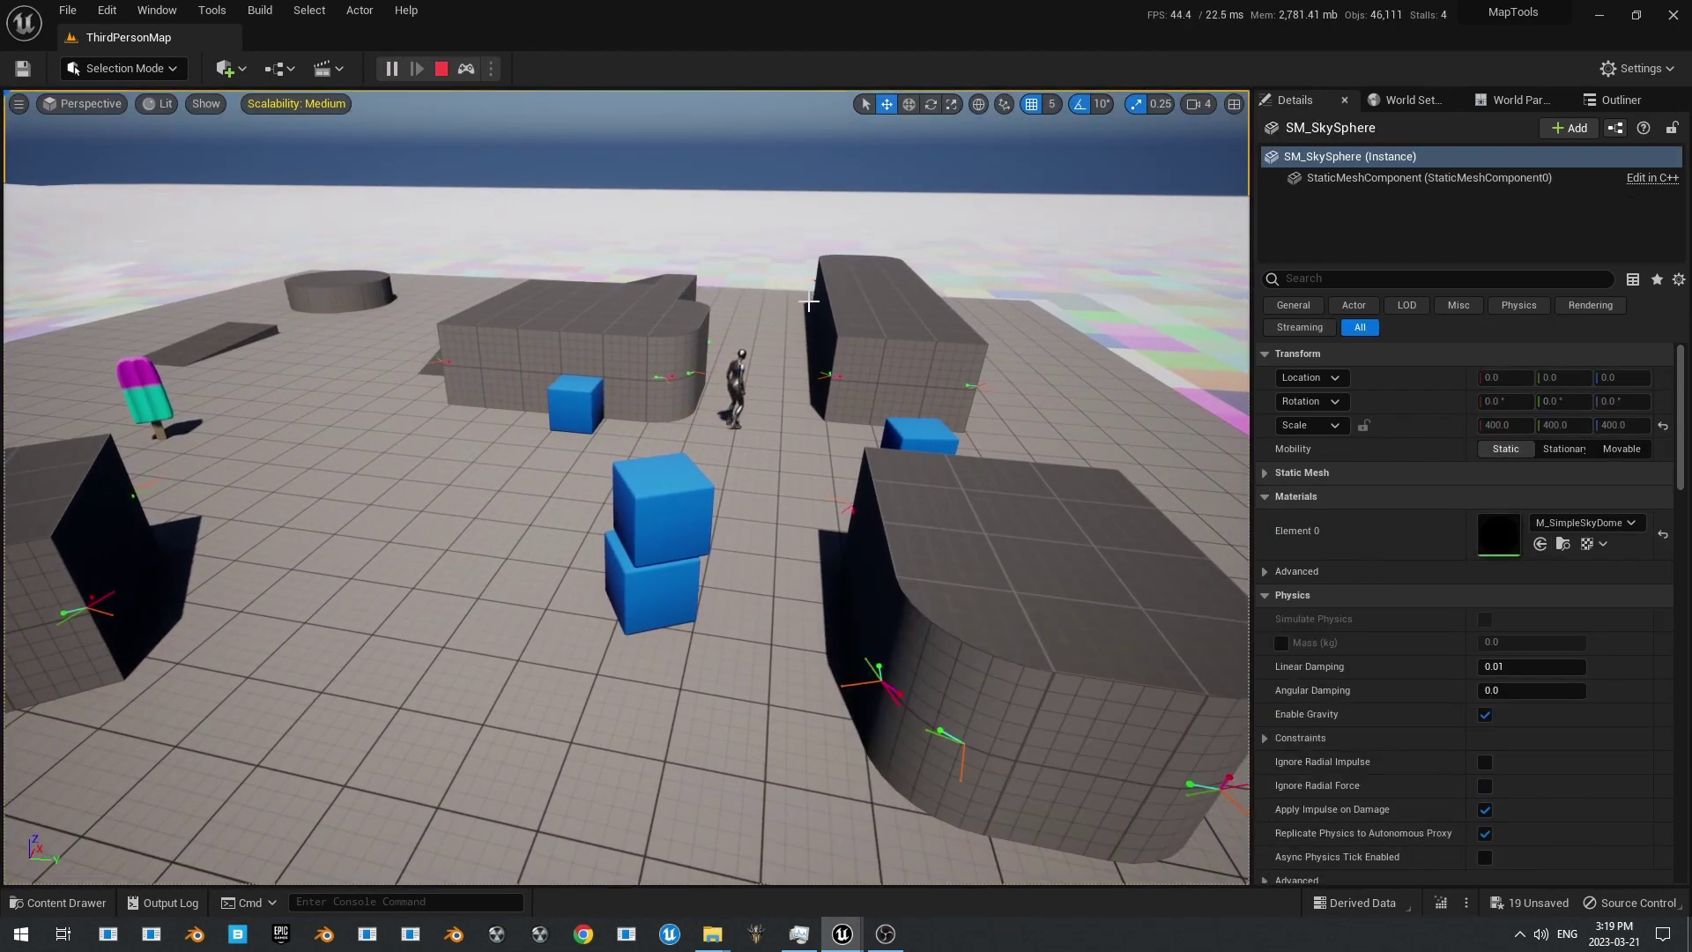
key("w")
key("d")
right_click_drag(809, 301, 529, 295)
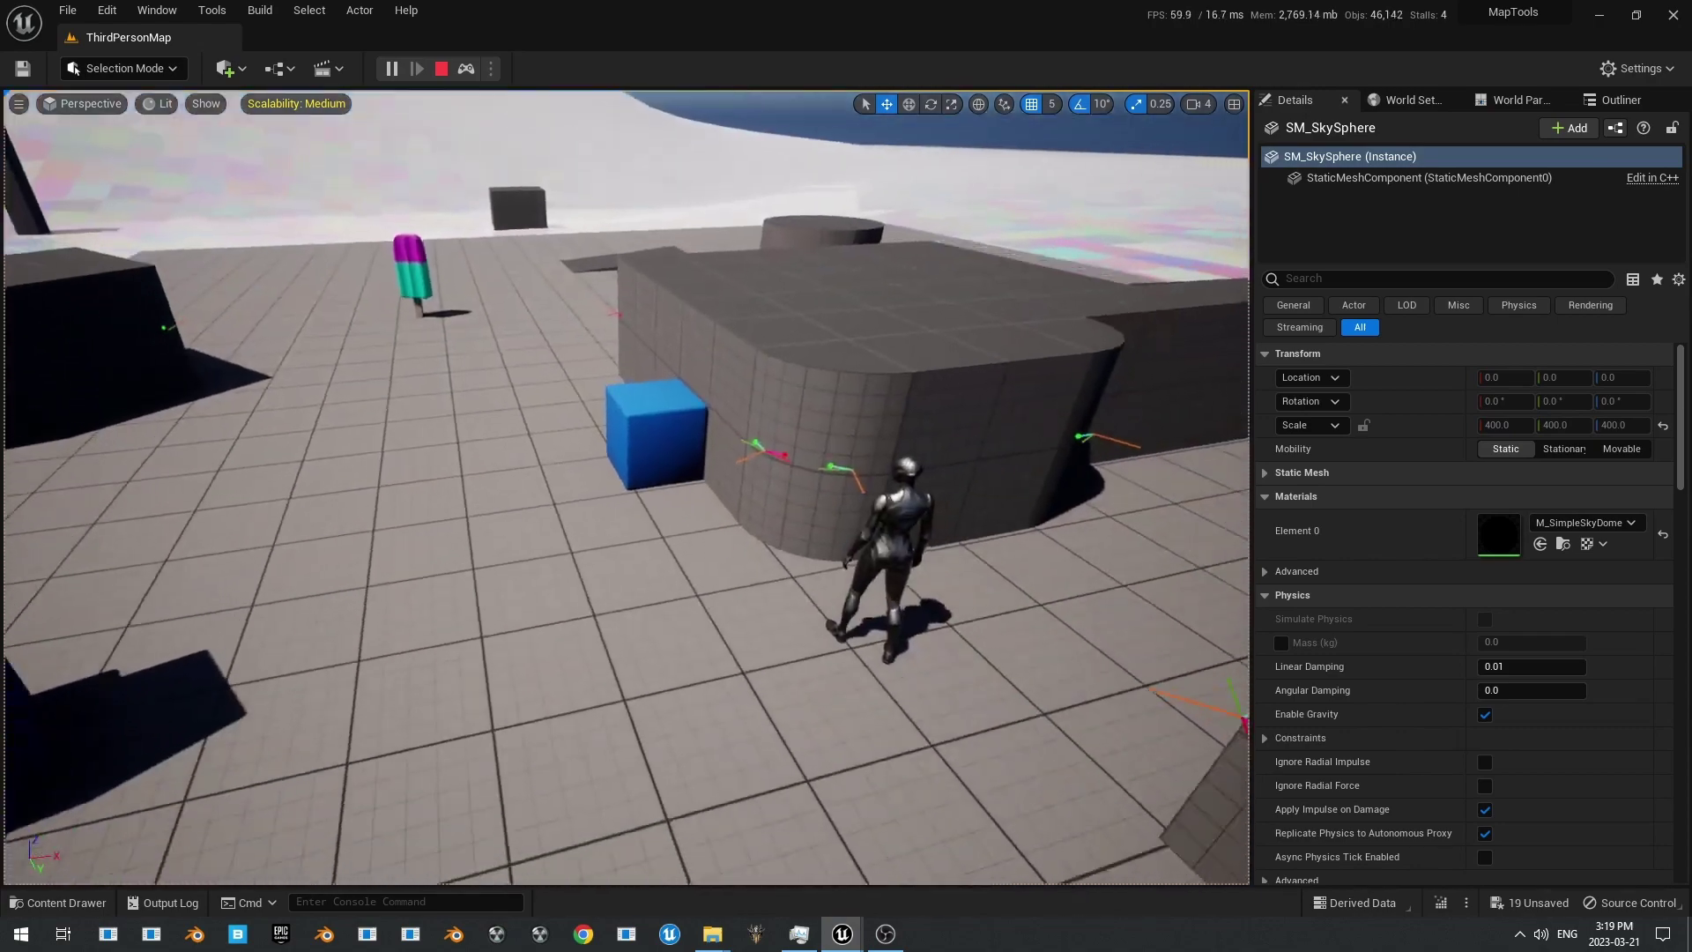
right_click_drag(749, 309, 750, 308)
Step: Move BasicNPC_Hide along X to 165 during the simulation and watch how the third-person AI character repositions
left_click(547, 307)
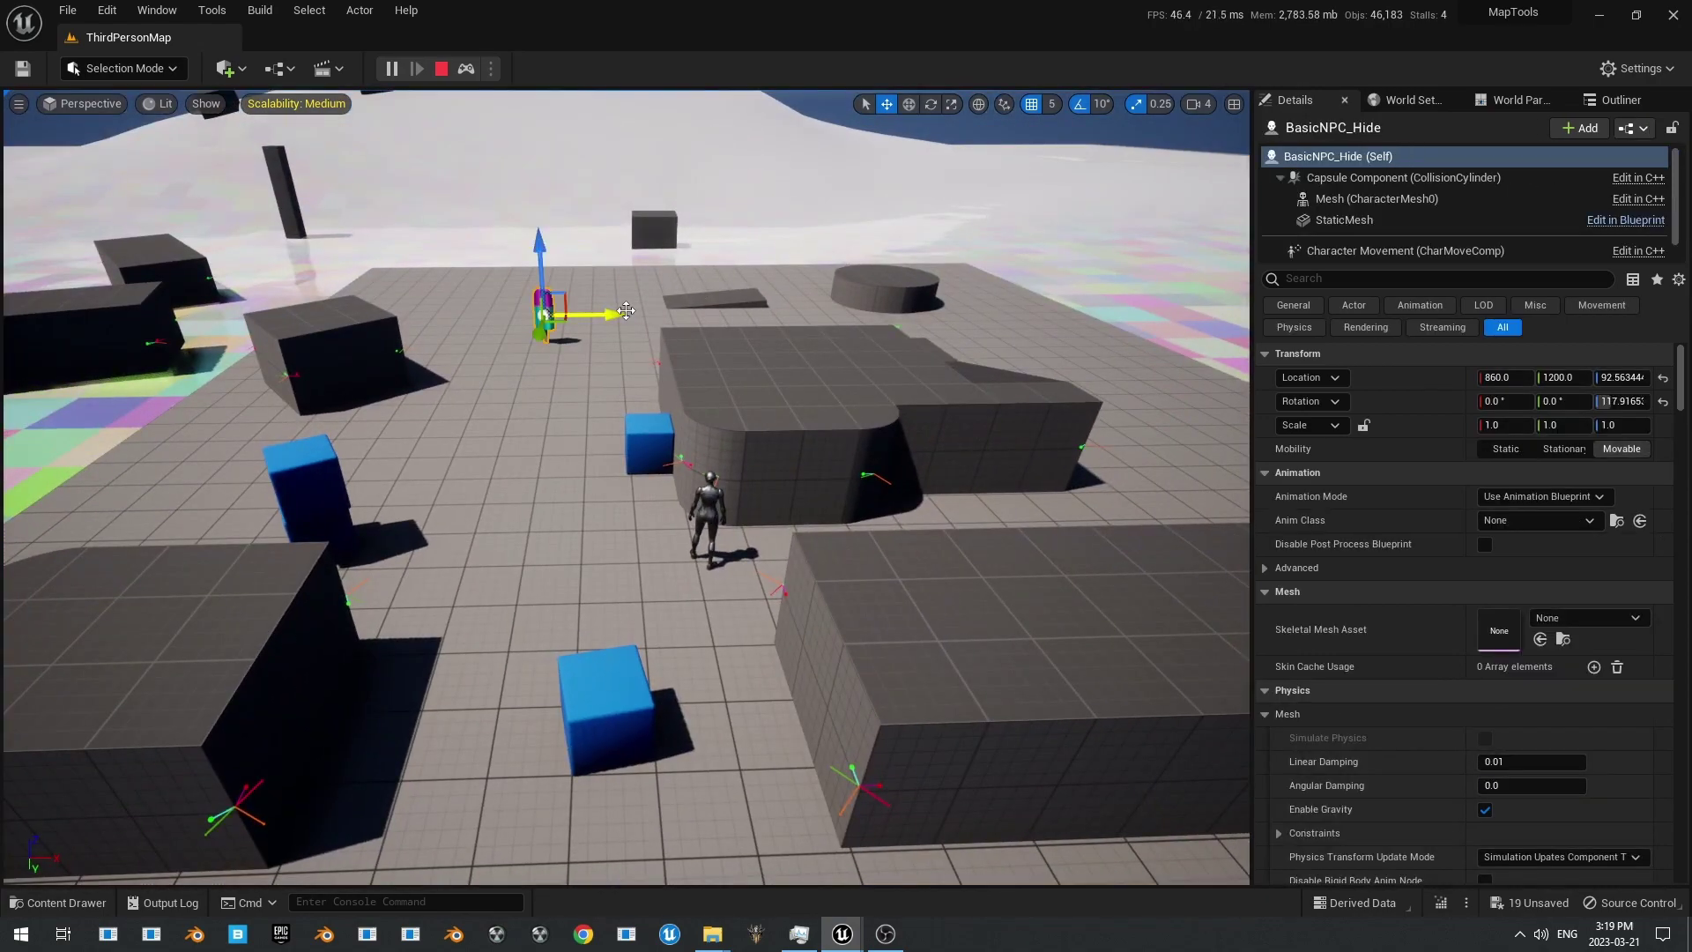
left_click_drag(626, 311, 411, 314)
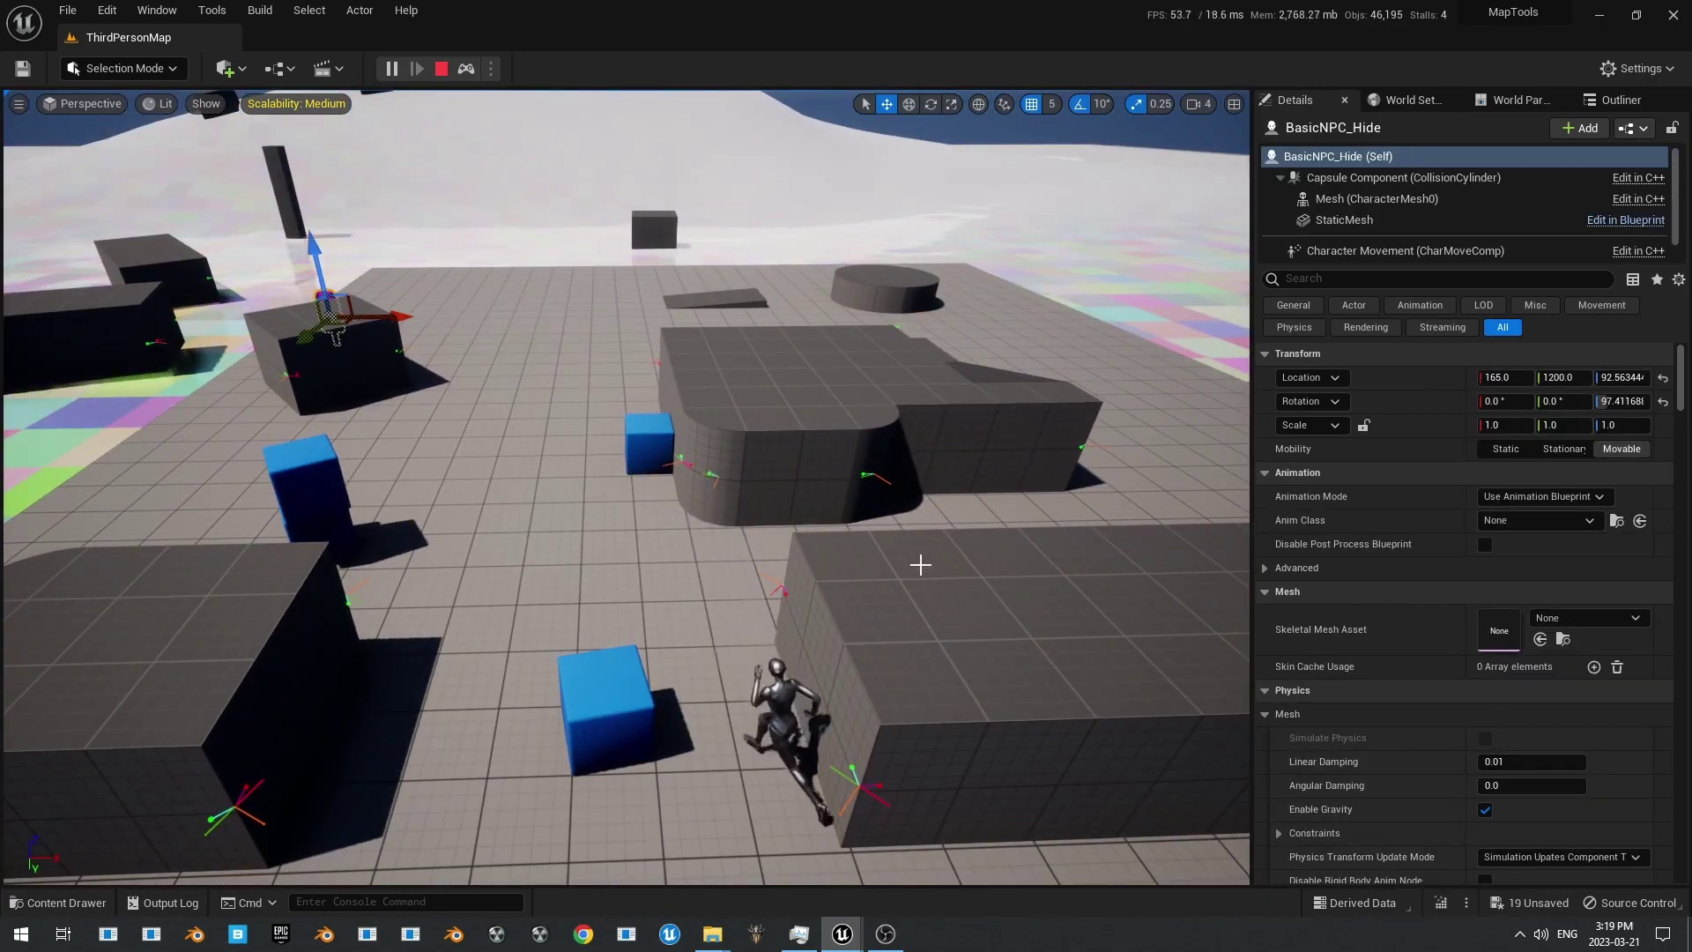
right_click_drag(921, 565, 935, 577)
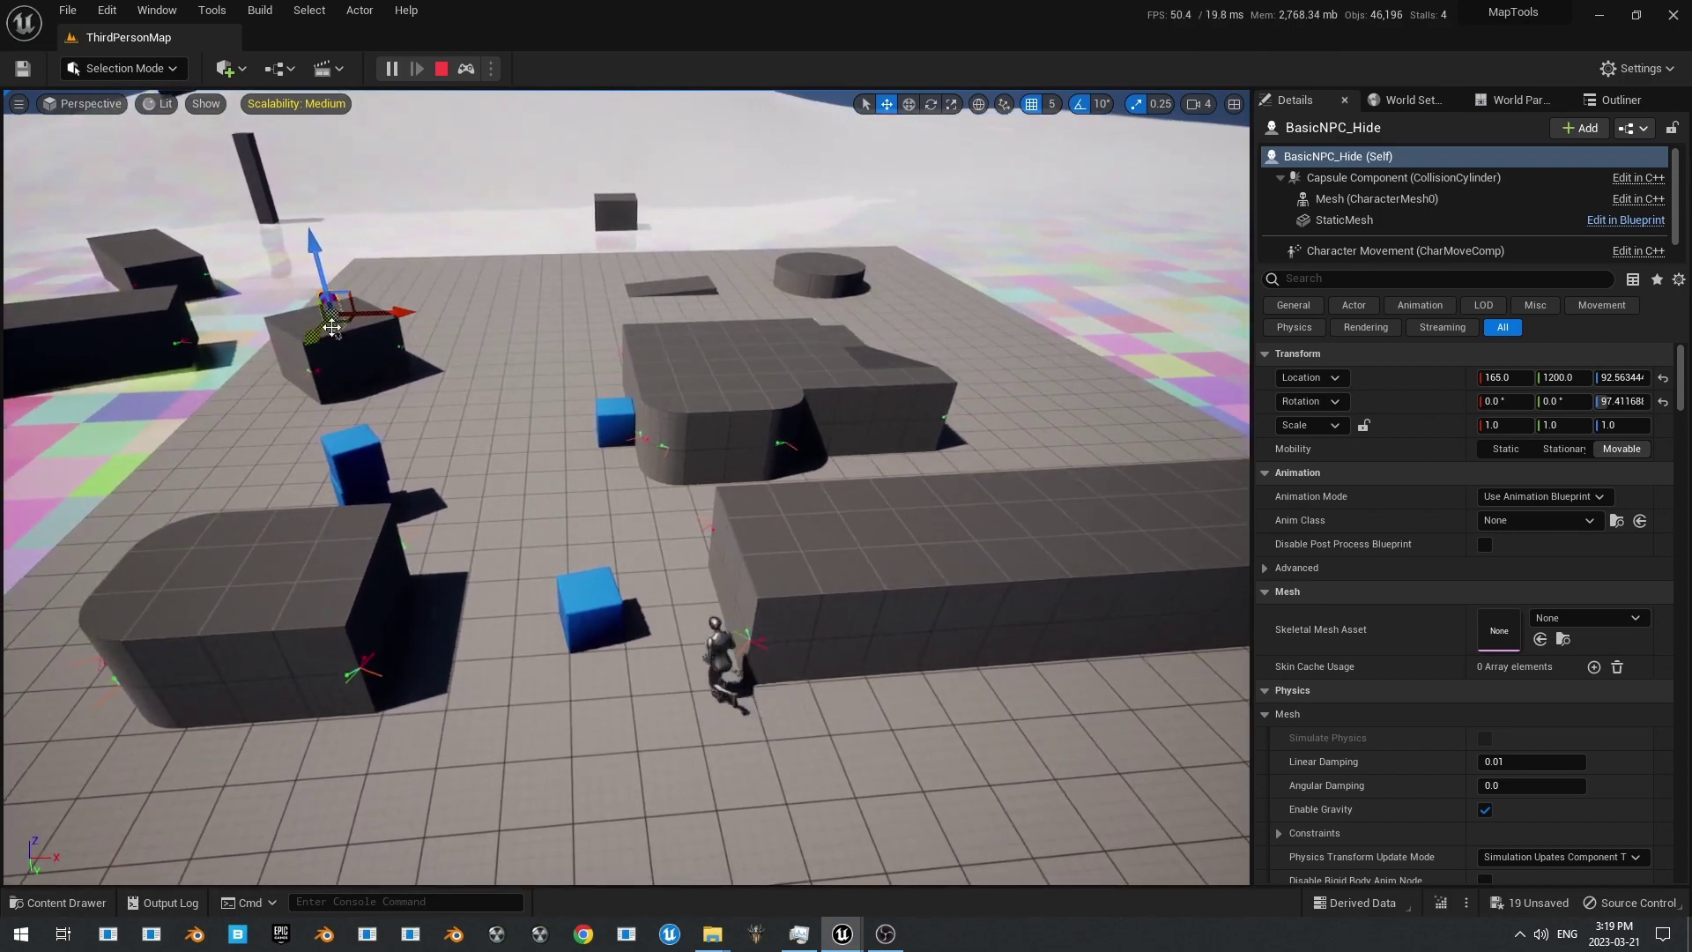